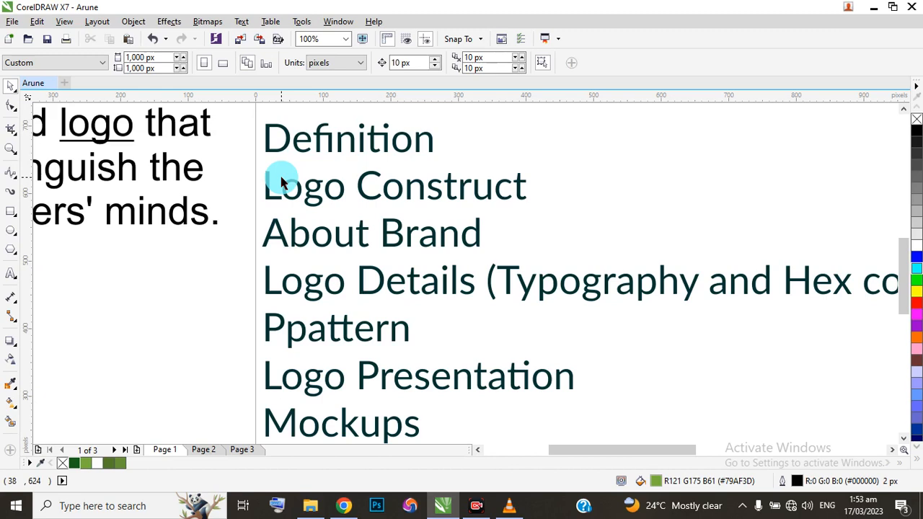
Remove the extra capital P from "Ppattern" in the brand identity list so it reads "pattern".
scroll(261, 175, down, 1)
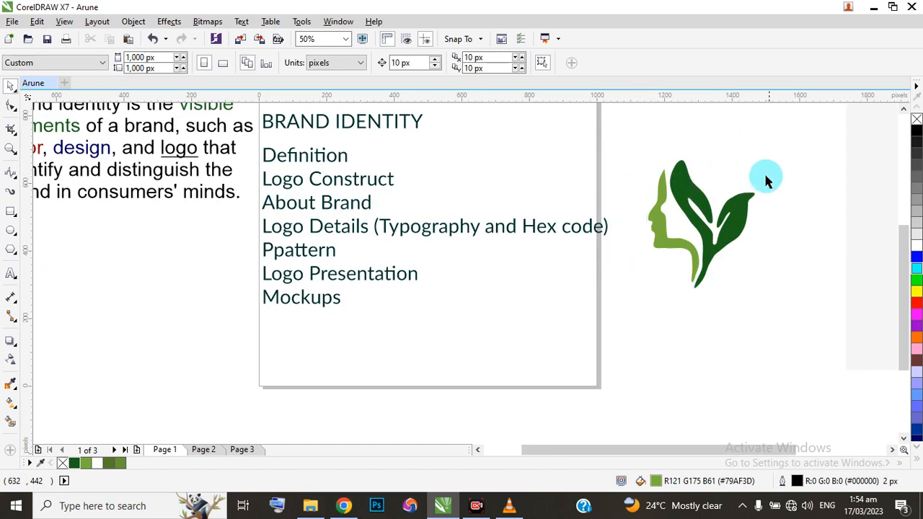
double_click(274, 253)
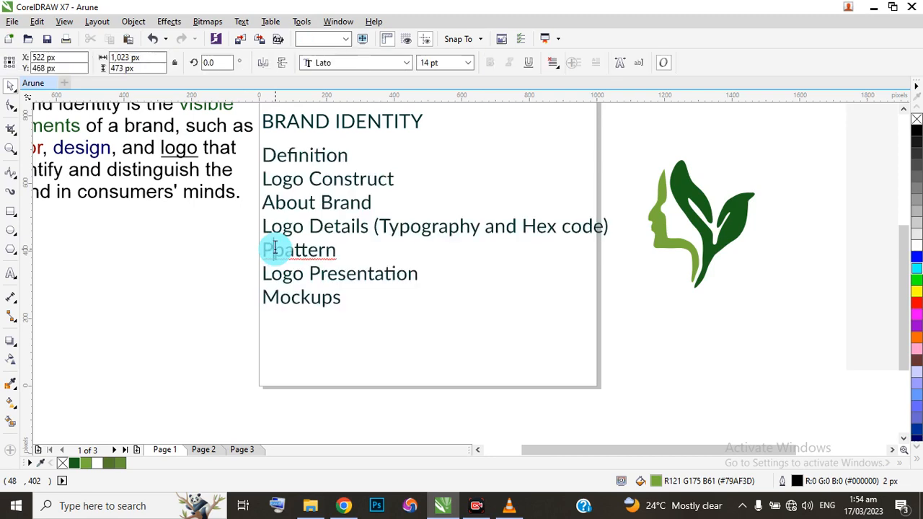
key(BackSpace)
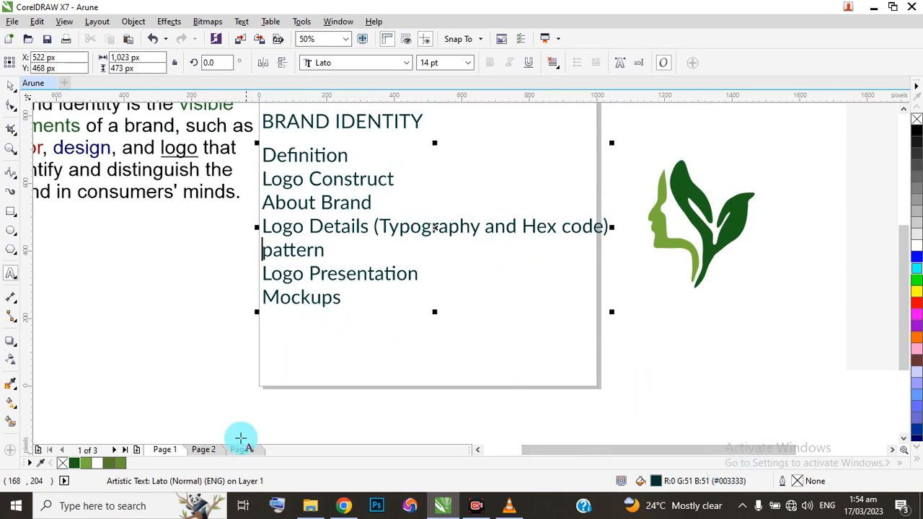
Add a new page after Page 1 and write the heading "About Brand" near its upper left corner.
click(136, 449)
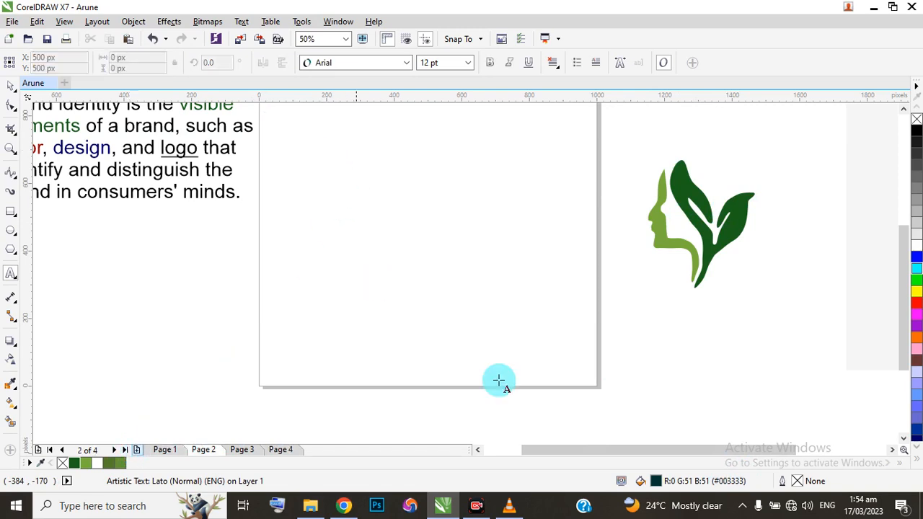
scroll(318, 189, down, 1)
click(306, 163)
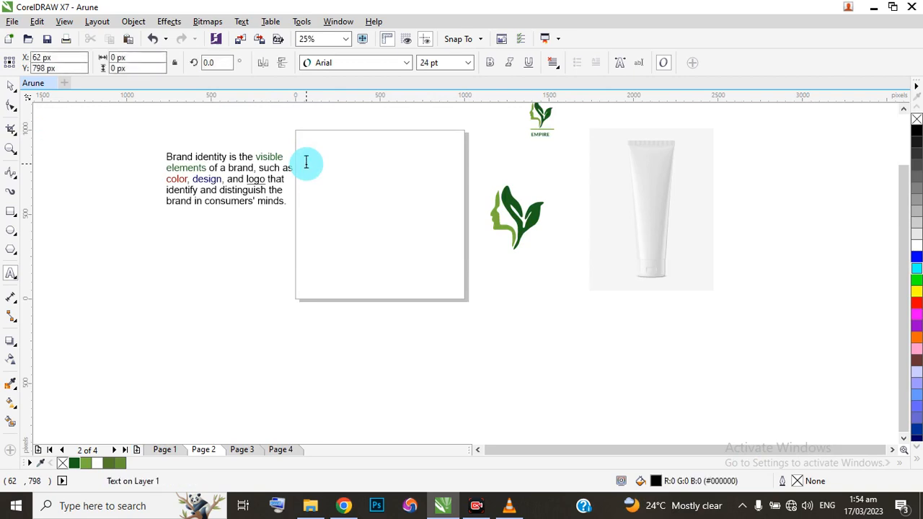
text(About Brand)
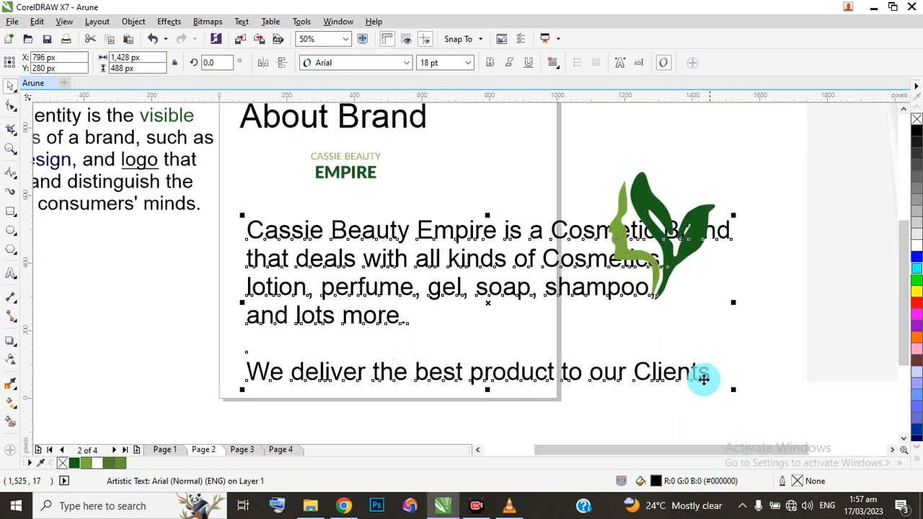
Set the font size of the brand description paragraph to 10 pt.
click(467, 64)
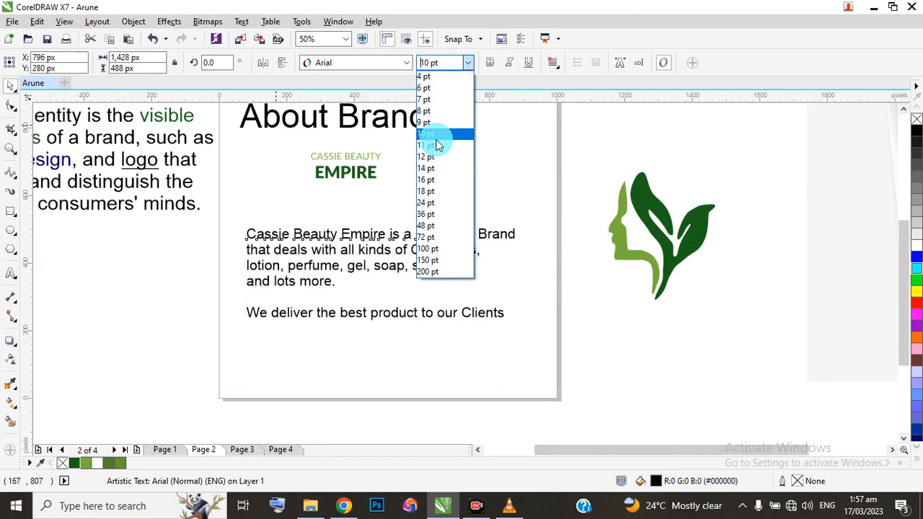
click(436, 137)
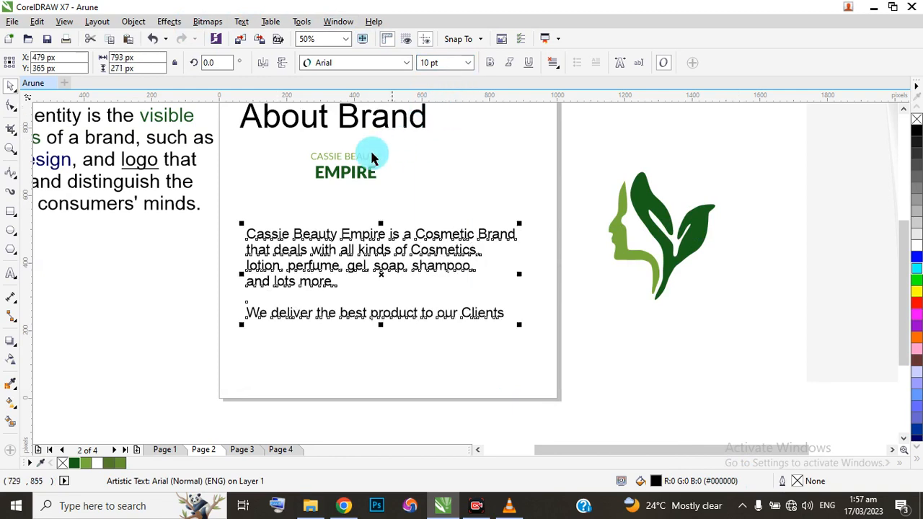
scroll(402, 171, down, 1)
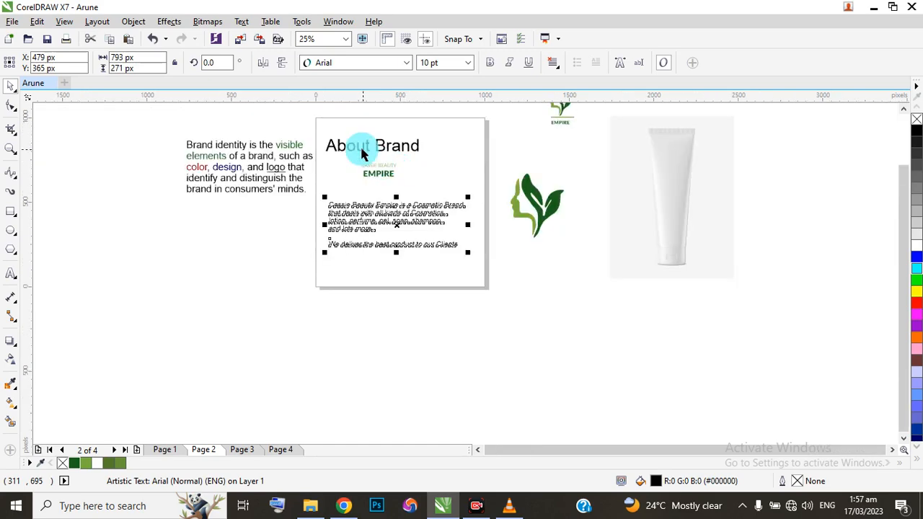
Move the two-line CASSIE BEAUTY EMPIRE wordmark left so it sits above the start of the description paragraph.
scroll(356, 159, up, 1)
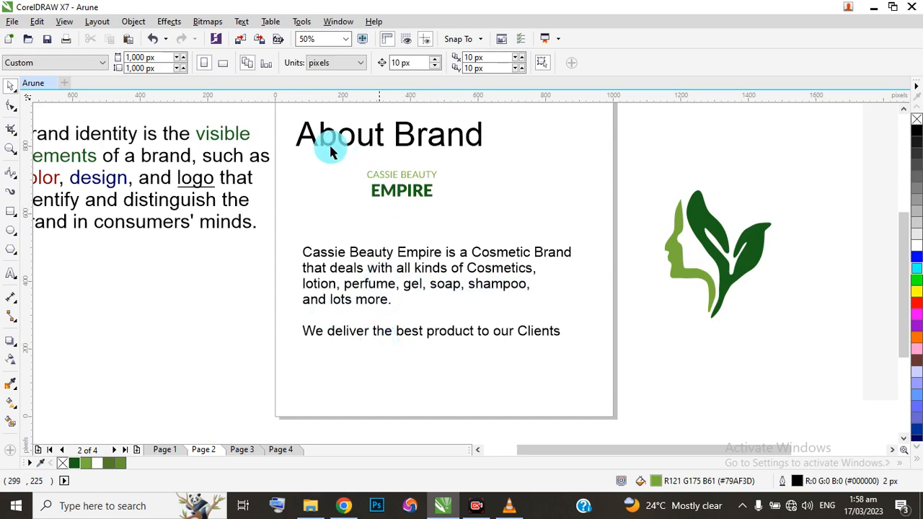
drag(296, 164, 472, 214)
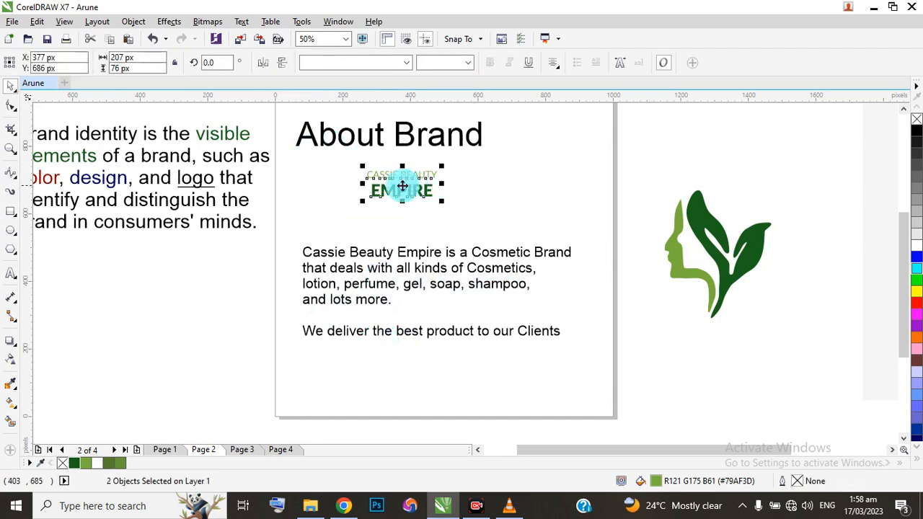
drag(401, 185, 334, 204)
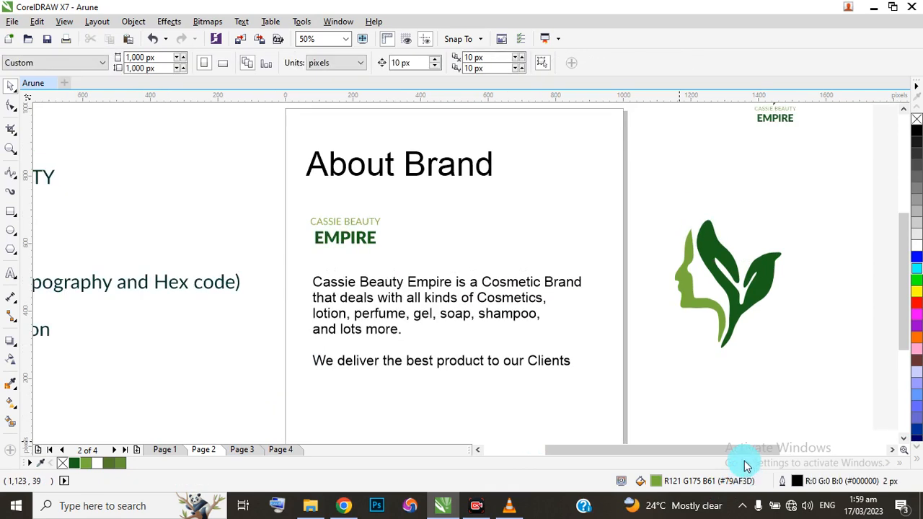
Add a new blank page after the About Brand page.
drag(592, 452, 549, 452)
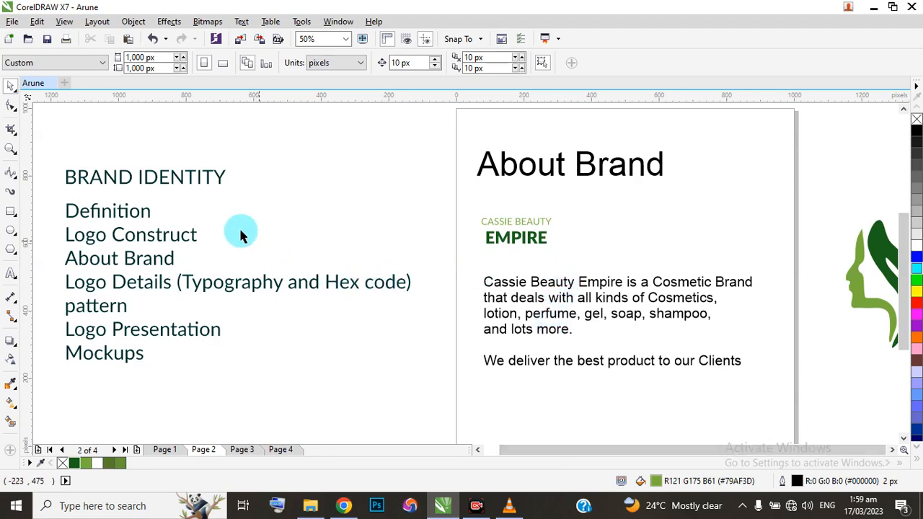
scroll(317, 231, down, 2)
scroll(552, 252, up, 2)
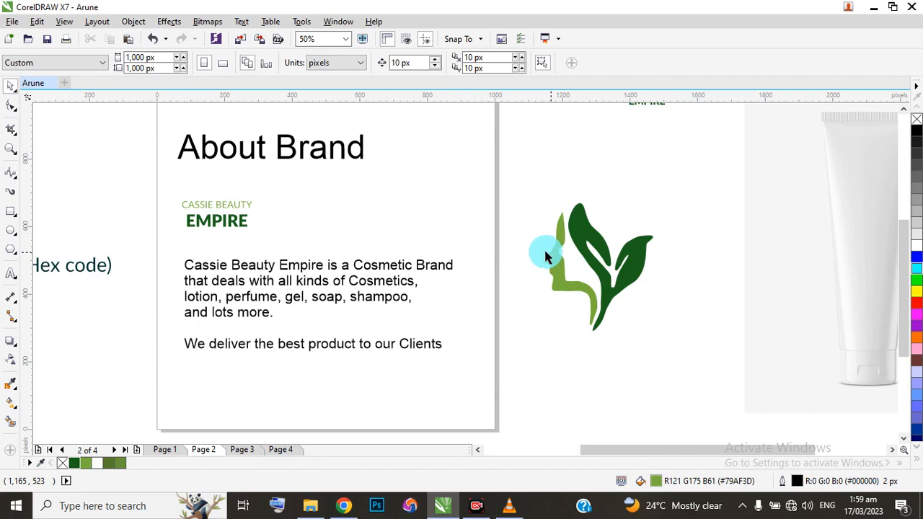
click(138, 451)
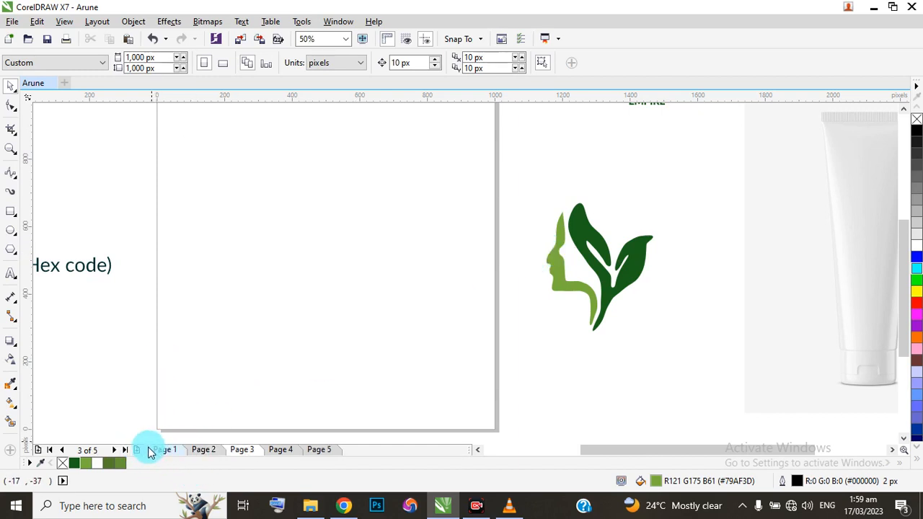
Copy the wordmark from the About Brand page to the empty area outside the page, above the large leaf-and-face symbol.
click(204, 450)
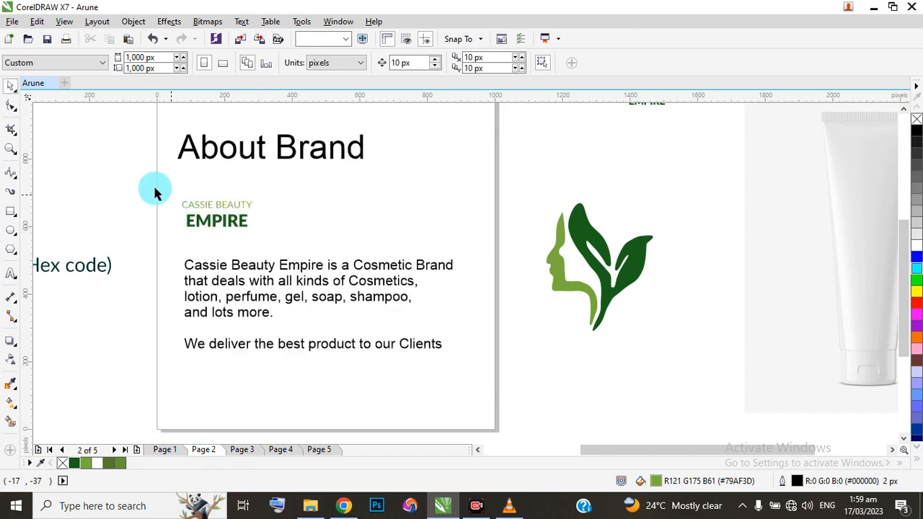
click(219, 214)
drag(219, 214, 604, 177)
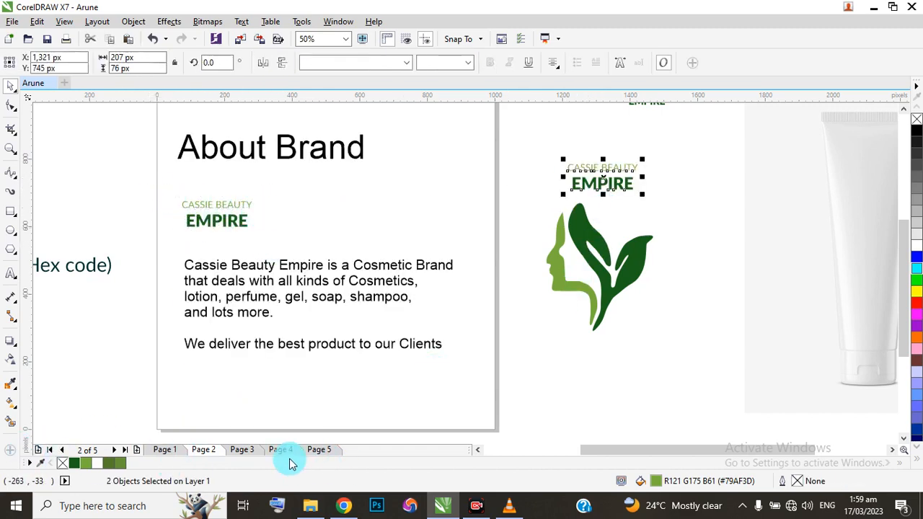
On Page 3, move the large leaf-and-face symbol and the copied wordmark together onto the middle of the blank page.
click(241, 451)
drag(544, 143, 685, 371)
scroll(691, 282, down, 1)
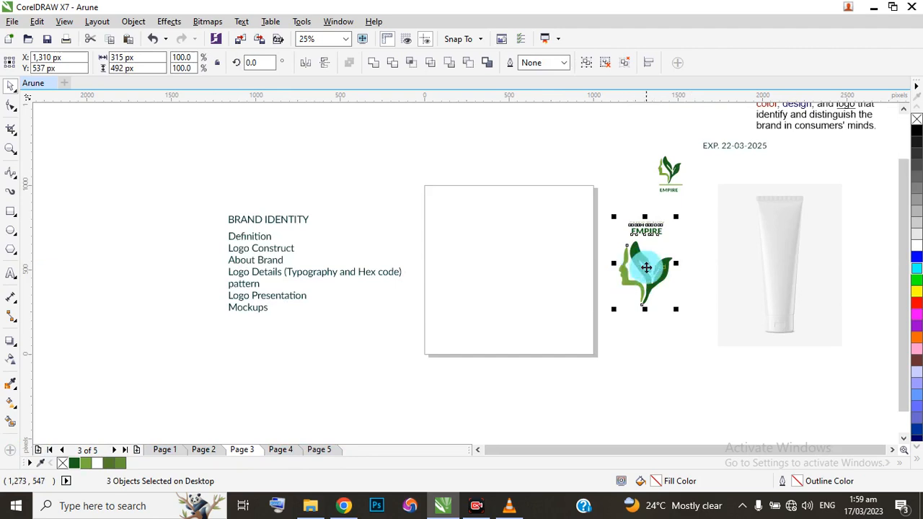
drag(646, 267, 506, 259)
click(500, 227)
Move the CASSIE BEAUTY EMPIRE wordmark on Page 3 from above the symbol to just below it.
scroll(506, 249, up, 1)
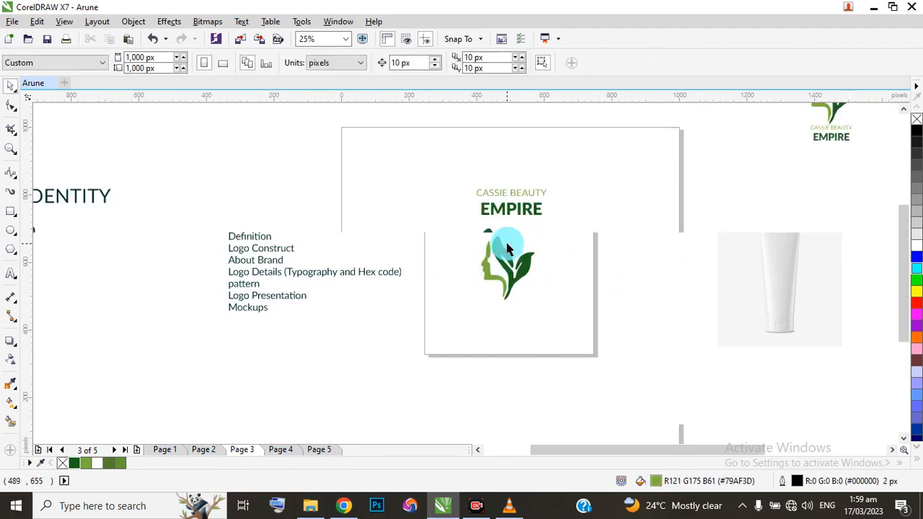
drag(392, 186, 663, 241)
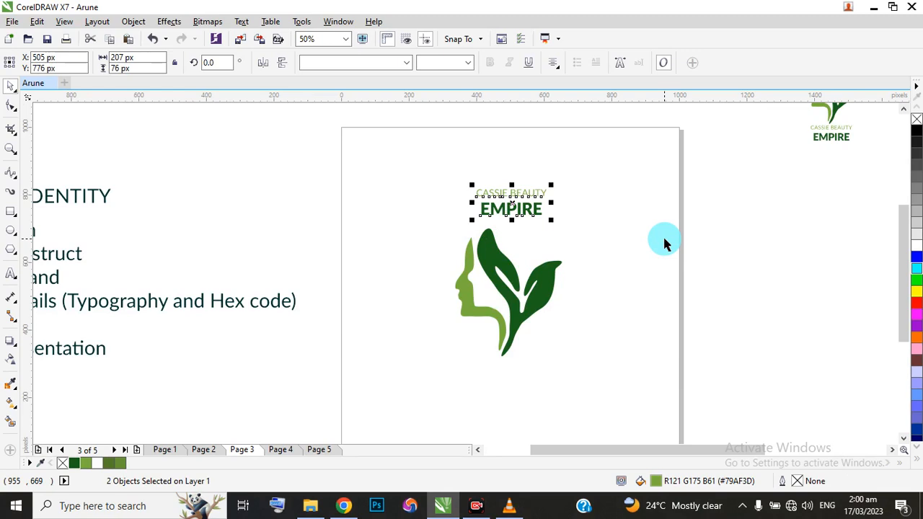
drag(509, 197, 507, 381)
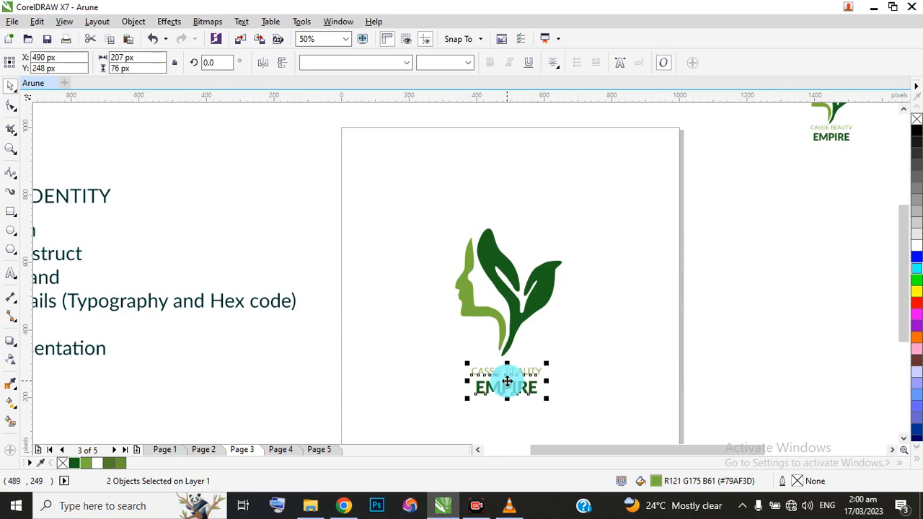
click(273, 219)
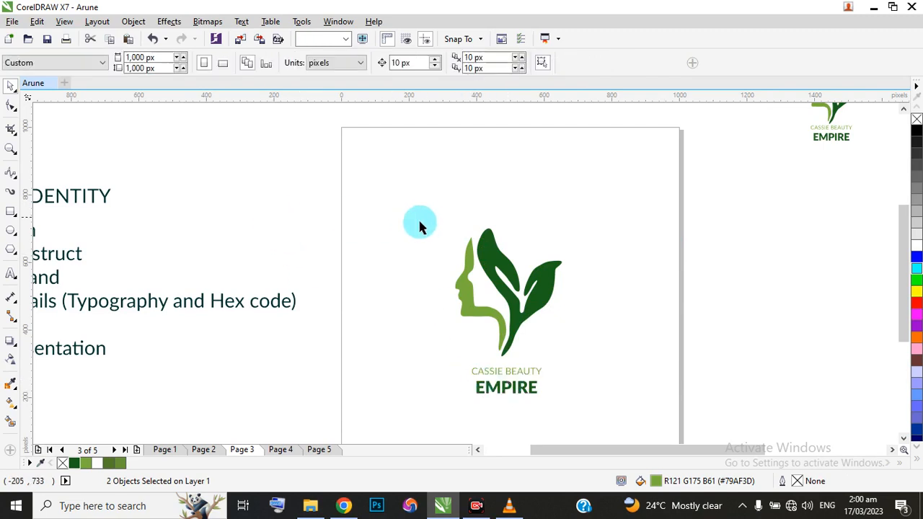
Scale the leaf-and-face symbol down proportionally to about 241 by 289 px, keeping it above the wordmark.
drag(622, 365, 628, 376)
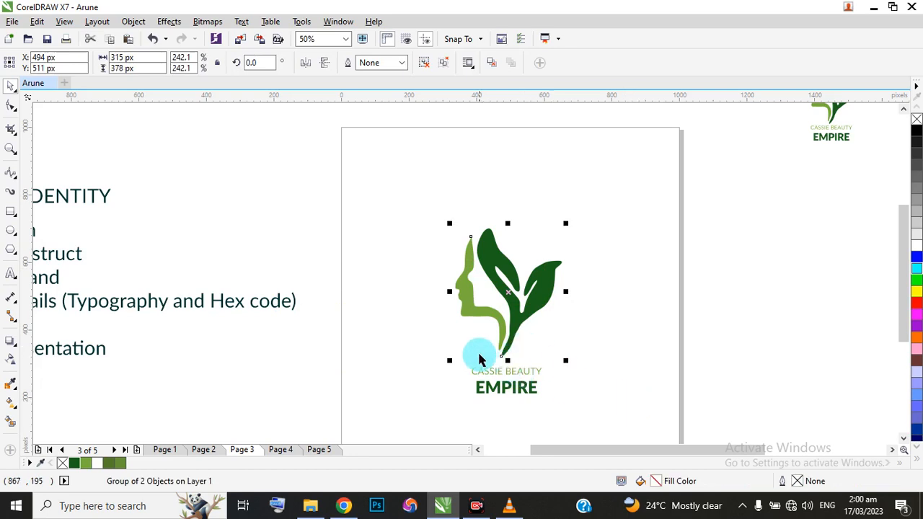
drag(450, 361, 460, 344)
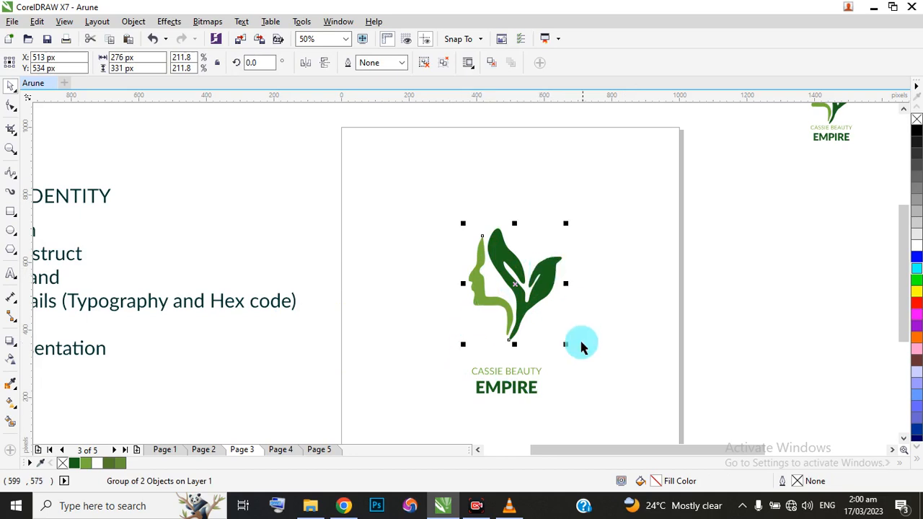
drag(560, 340, 553, 330)
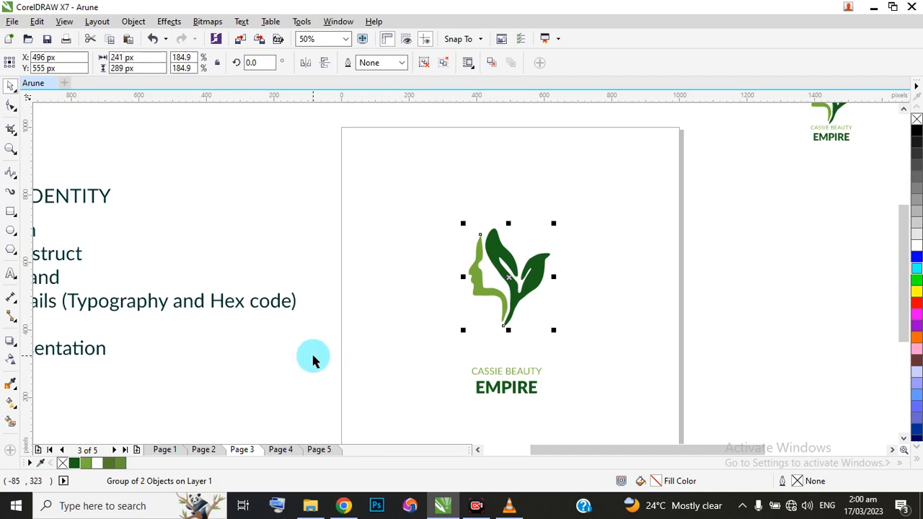
Move the wordmark up so it sits close beneath the reduced symbol, centred at about X 477, Y 345 px.
drag(313, 356, 605, 416)
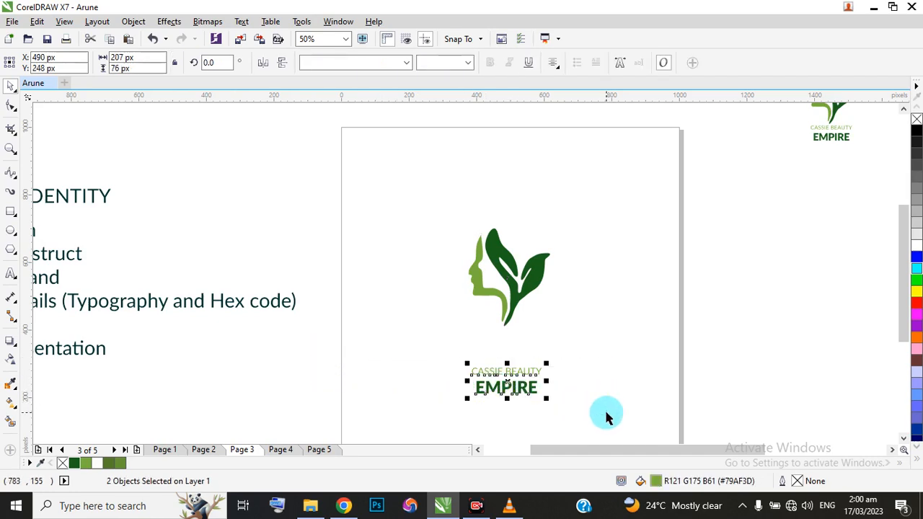
click(500, 371)
drag(508, 383, 503, 354)
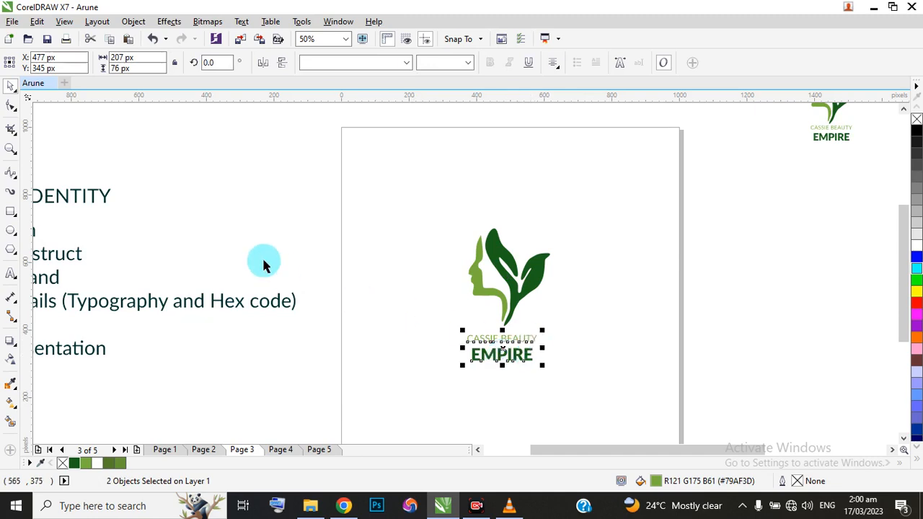
click(268, 234)
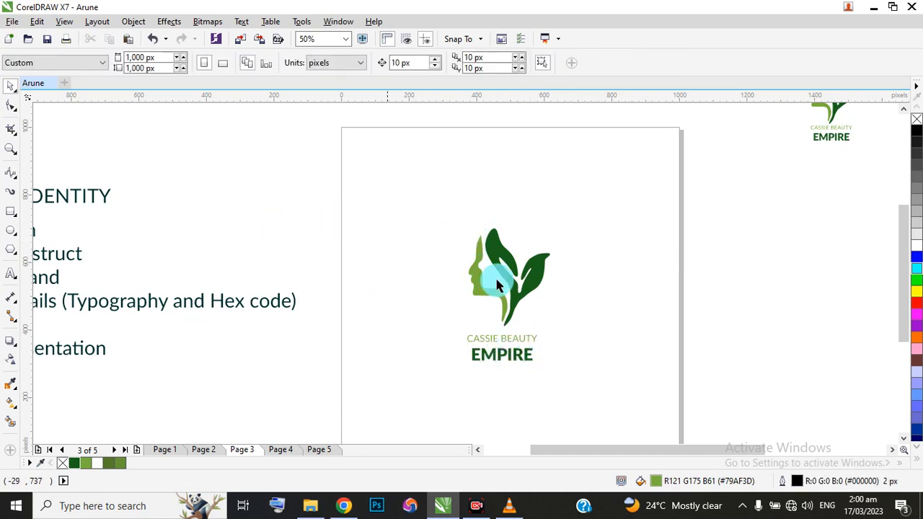
Duplicate the complete logo, symbol and wordmark, about 337 px to the right of the original on Page 3.
scroll(511, 320, up, 1)
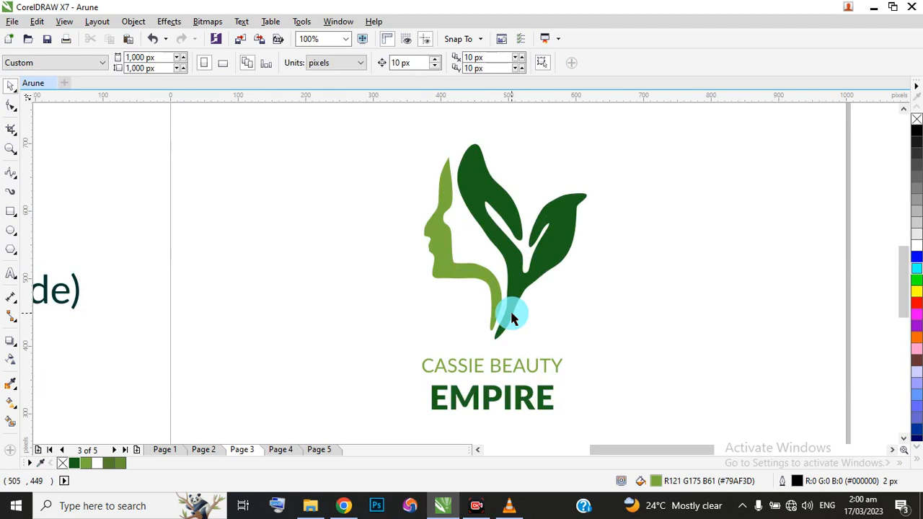
scroll(511, 320, down, 1)
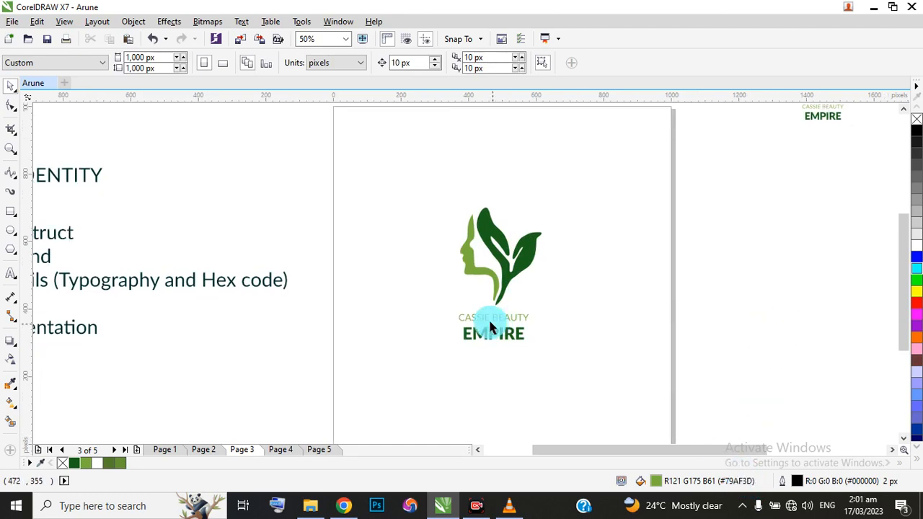
drag(322, 301, 566, 351)
drag(278, 200, 612, 392)
drag(498, 279, 616, 277)
right_click(615, 278)
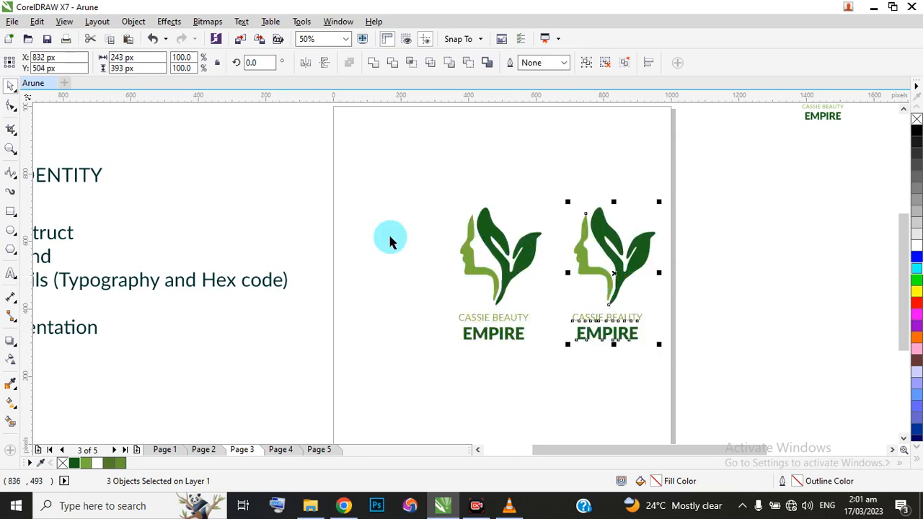
Move the original logo left on the page to about X 288, Y 506 px, widening the gap to its copy.
drag(265, 196, 576, 365)
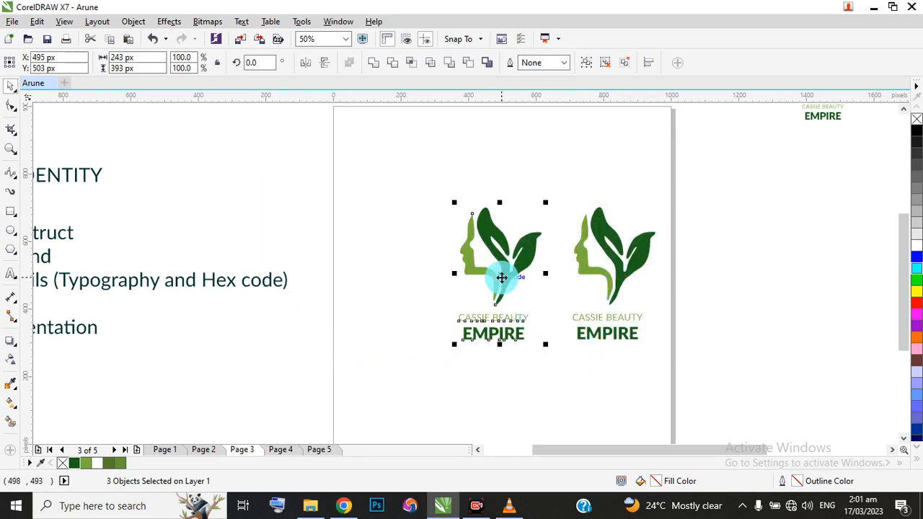
drag(501, 277, 430, 276)
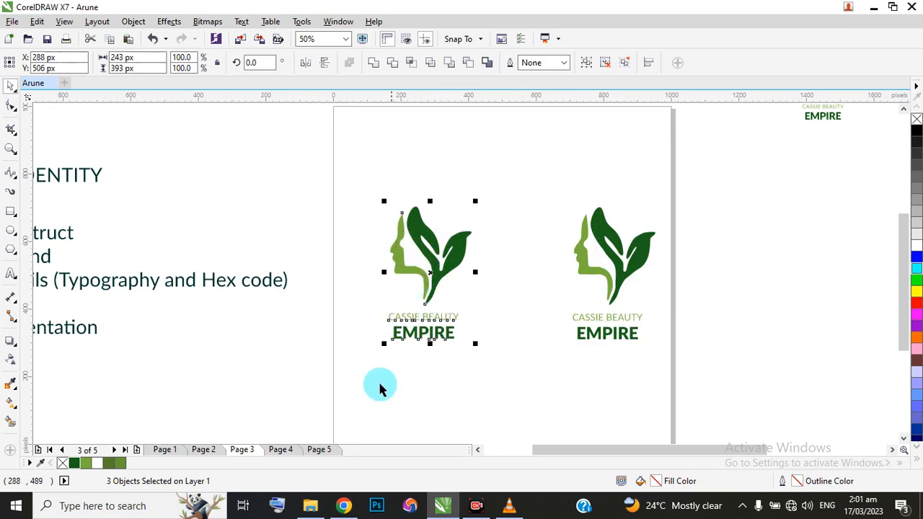
click(529, 188)
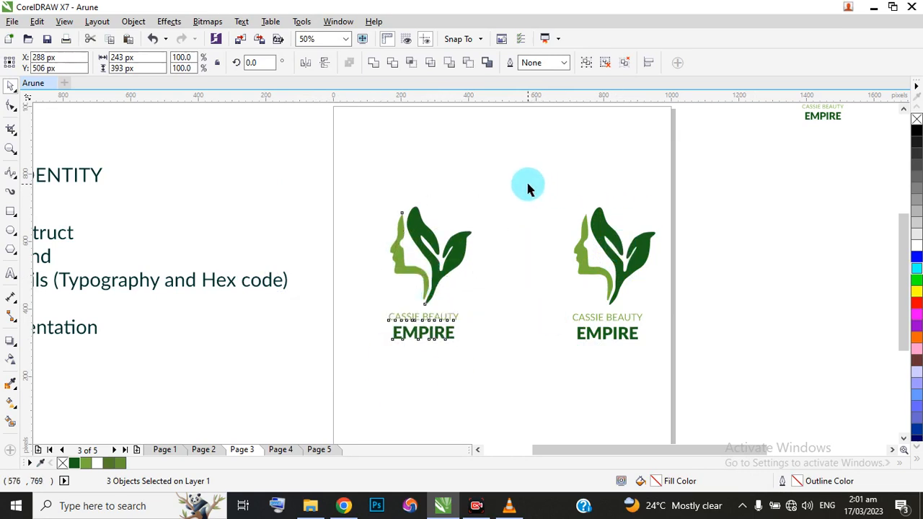
Enlarge the logo copy's wordmark on Page 3 proportionally to about 340 by 124 px.
drag(525, 301, 709, 363)
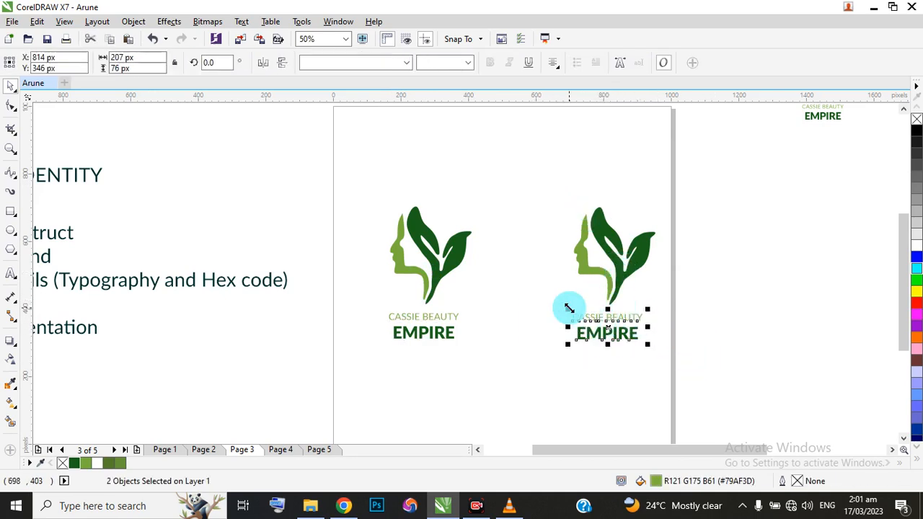
drag(568, 309, 523, 292)
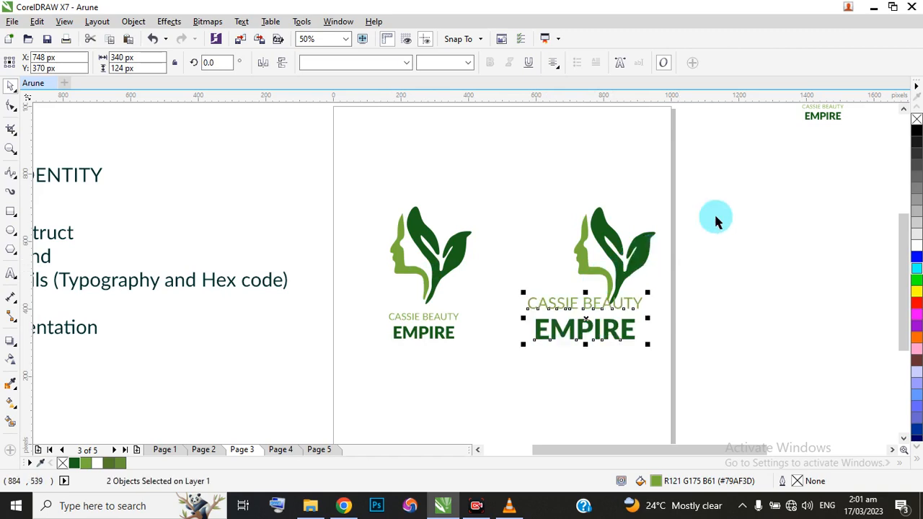
drag(719, 176, 526, 319)
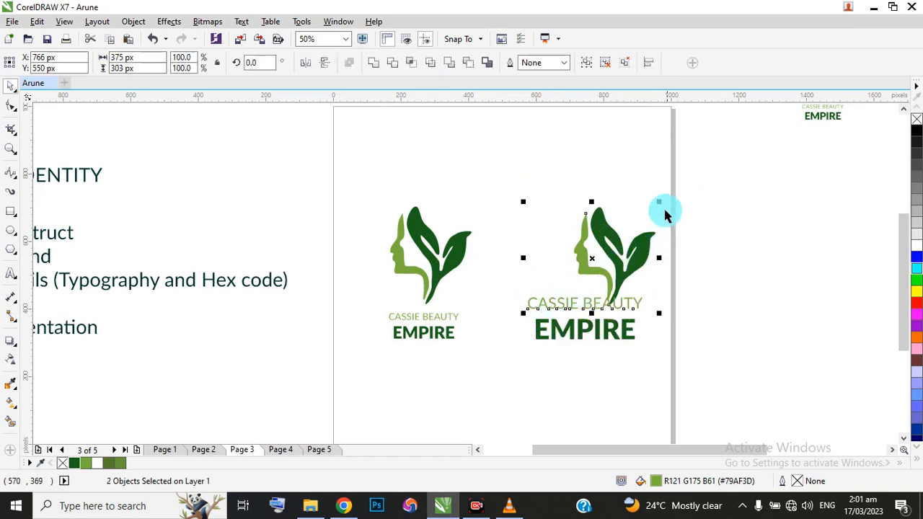
click(732, 230)
click(583, 179)
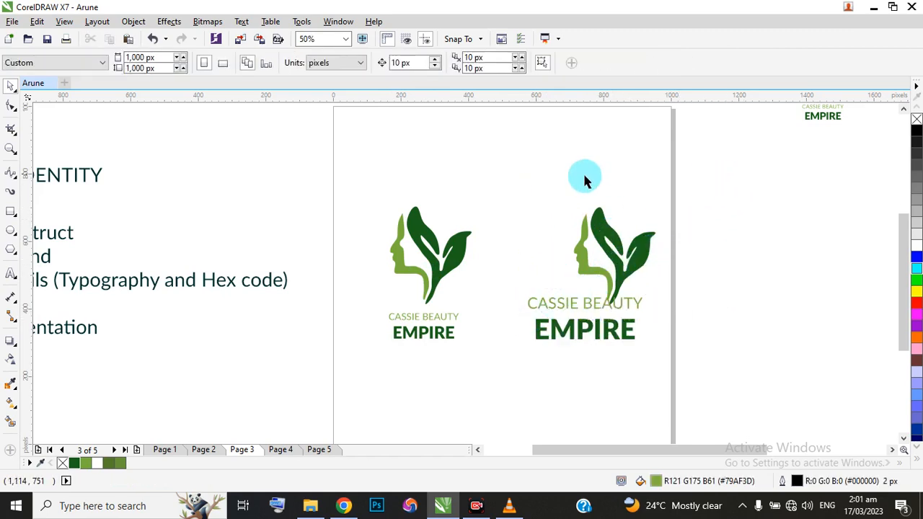
Scale the copy's leaf-and-face symbol down to about 110 by 132 px and place it just above its wordmark, around X 762, Y 519 px.
click(615, 234)
drag(661, 200, 622, 234)
drag(599, 277, 591, 259)
scroll(582, 252, up, 2)
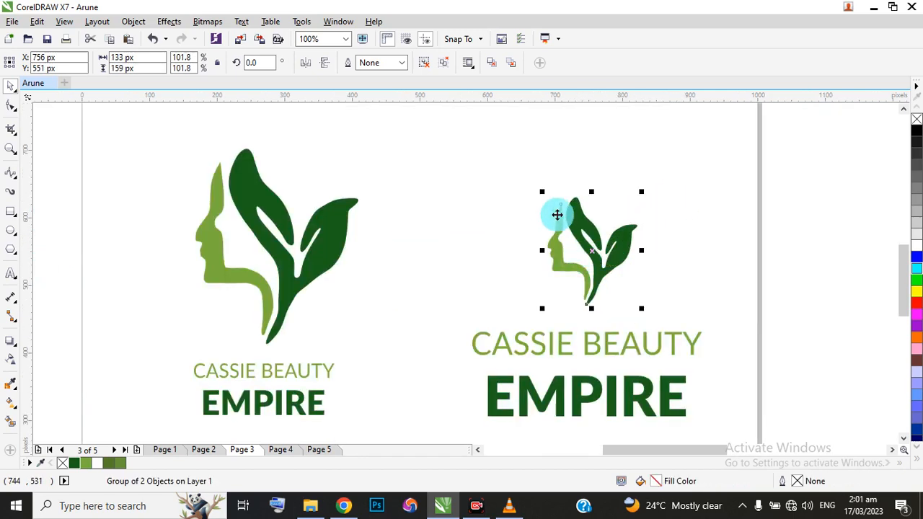
drag(540, 191, 556, 210)
drag(594, 256, 604, 271)
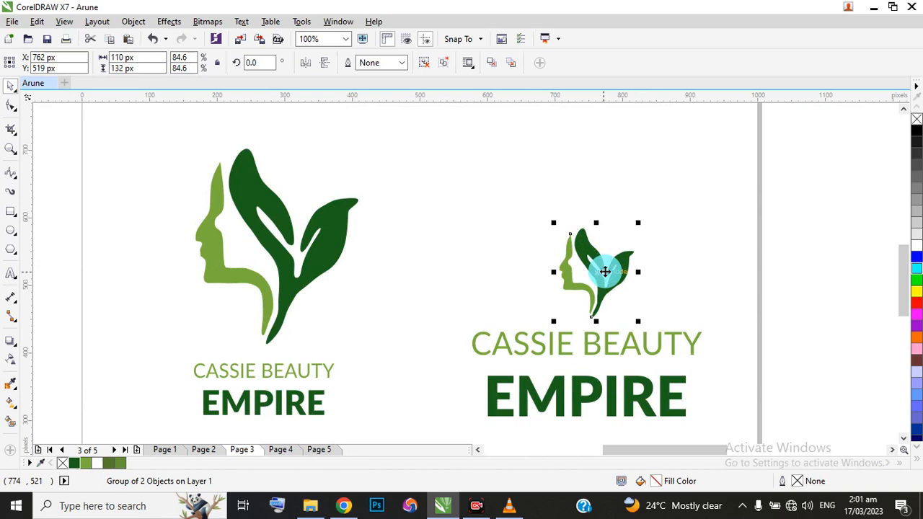
scroll(548, 252, down, 4)
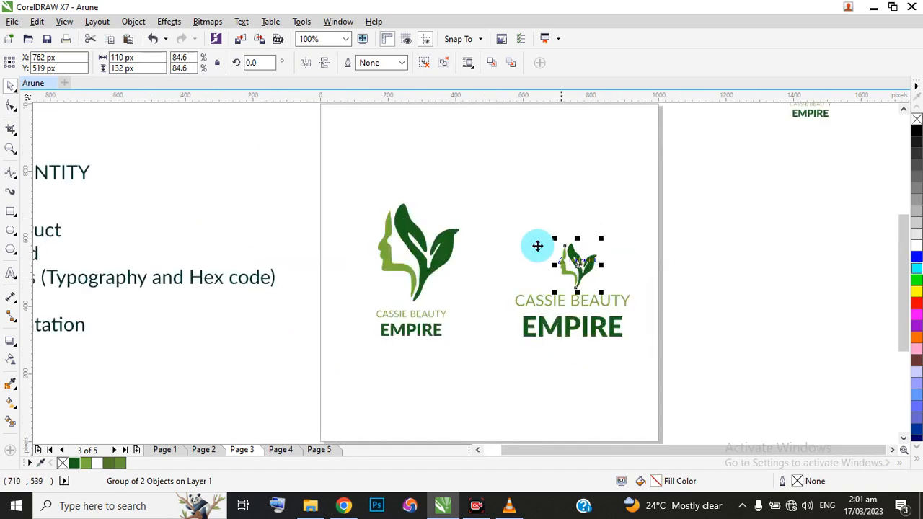
scroll(555, 267, up, 2)
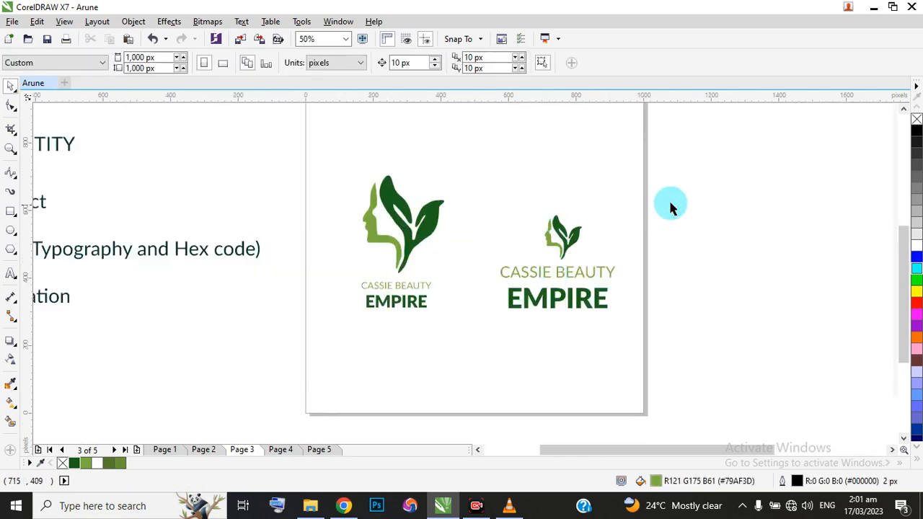
Centre the copy's CASSIE BEAUTY and EMPIRE lines horizontally under its small symbol.
drag(659, 165, 453, 373)
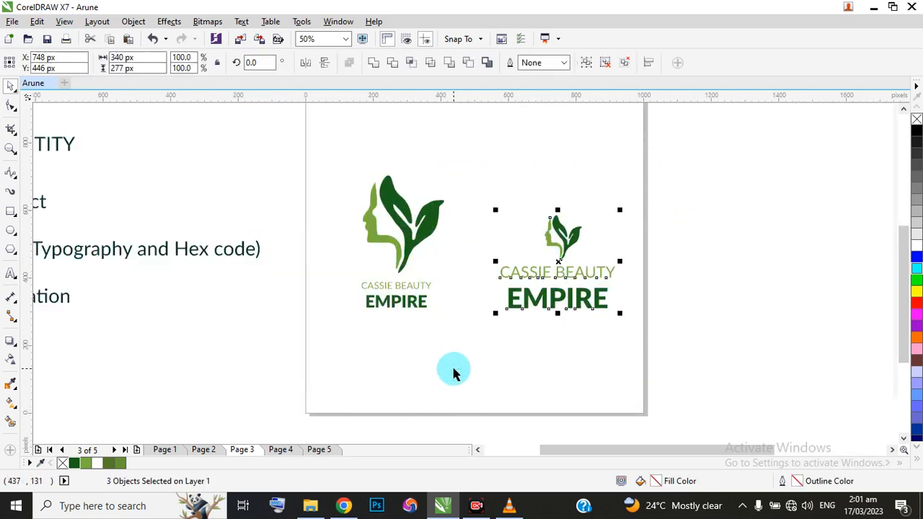
key(Right)
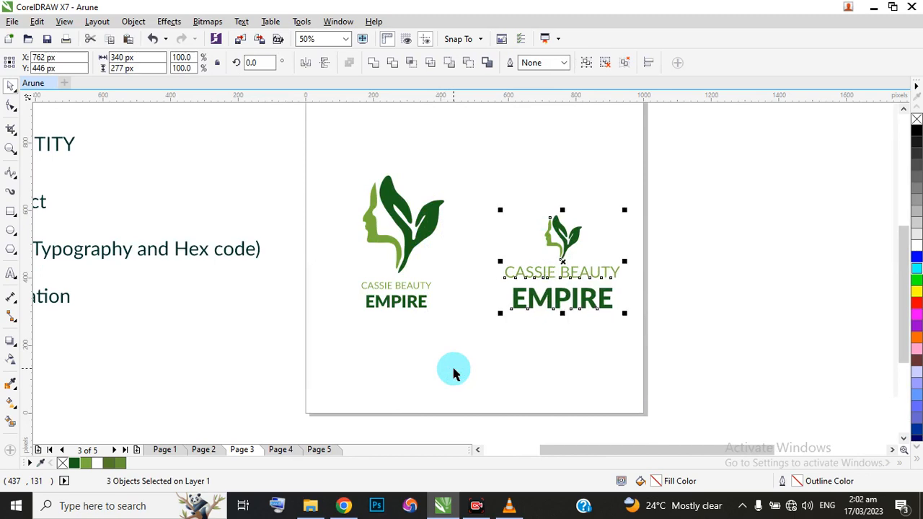
click(651, 226)
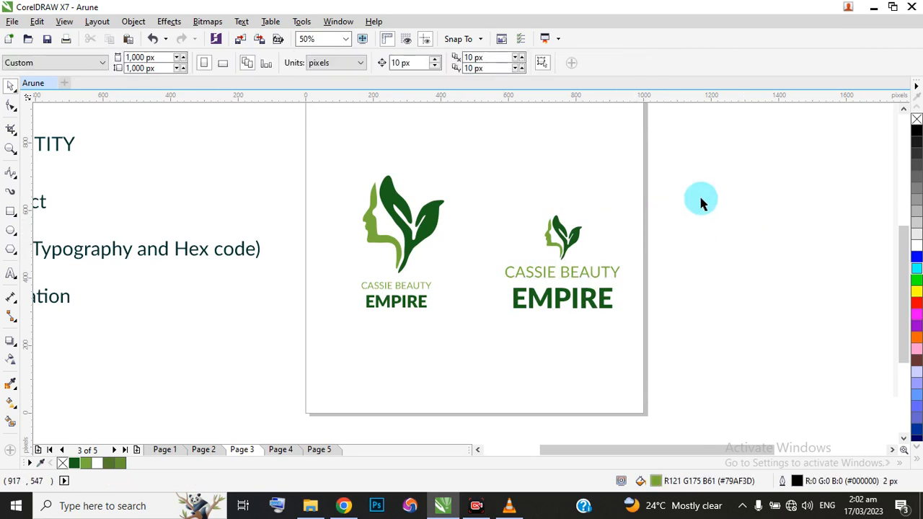
Move the original large-symbol logo off Page 3, beside the BRAND IDENTITY outline.
drag(727, 172, 476, 352)
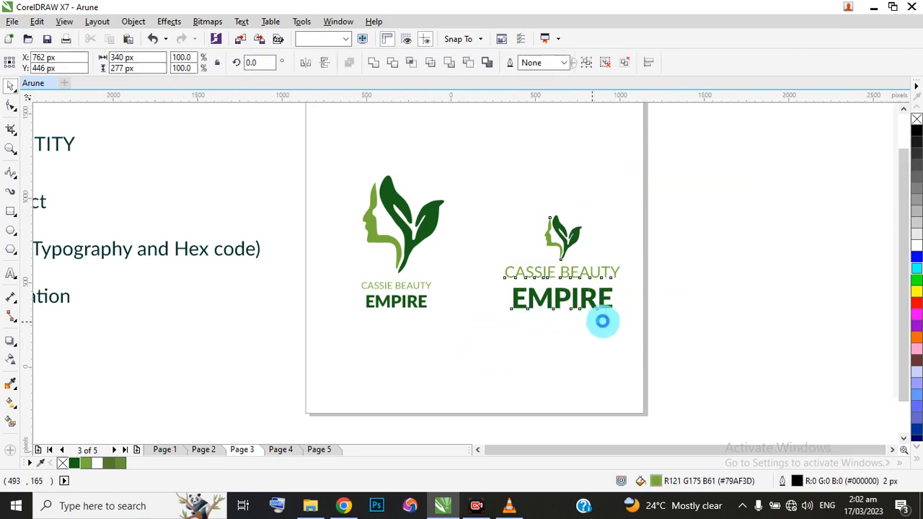
scroll(570, 310, down, 2)
scroll(506, 292, up, 2)
drag(380, 194, 553, 364)
drag(497, 268, 317, 187)
Group the small symbol with its two wordmark lines and centre the group on Page 3 at X 500, Y 500 px.
drag(779, 216, 537, 386)
drag(644, 290, 559, 266)
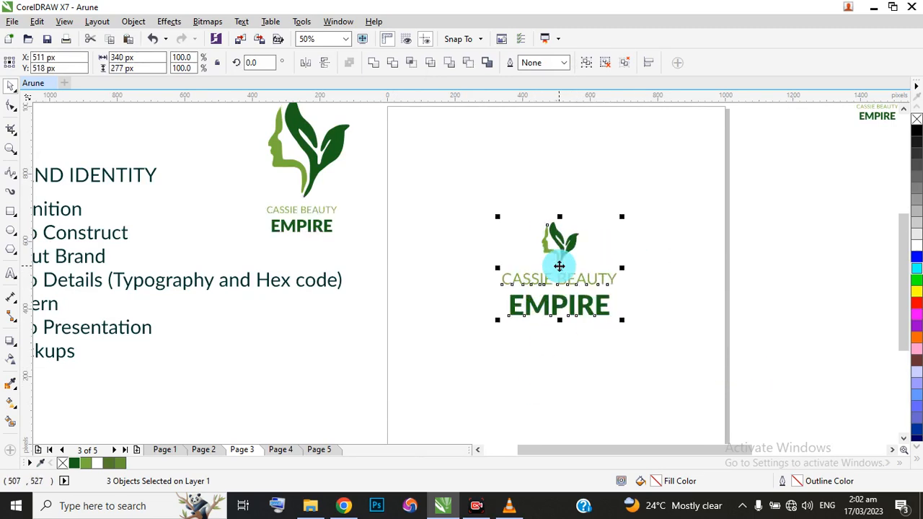
click(903, 283)
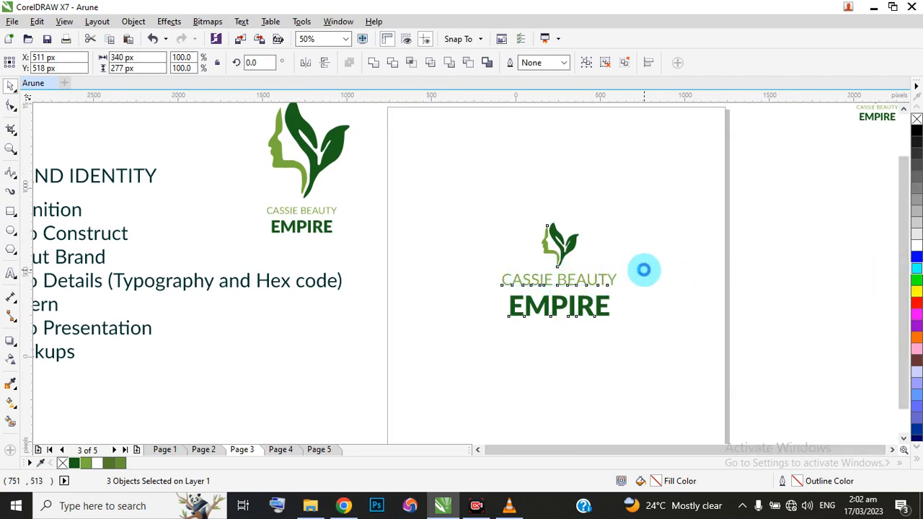
scroll(642, 268, down, 1)
scroll(610, 272, up, 1)
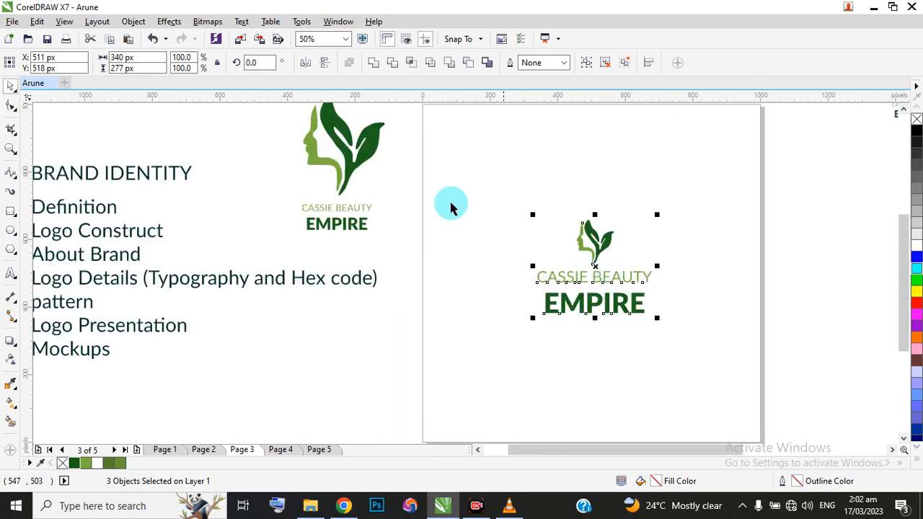
drag(414, 180, 696, 354)
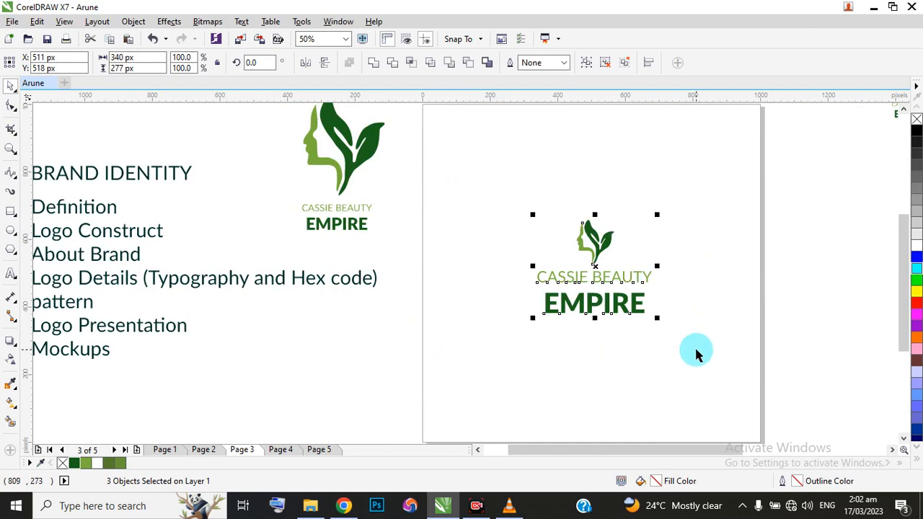
key(ctrl+g)
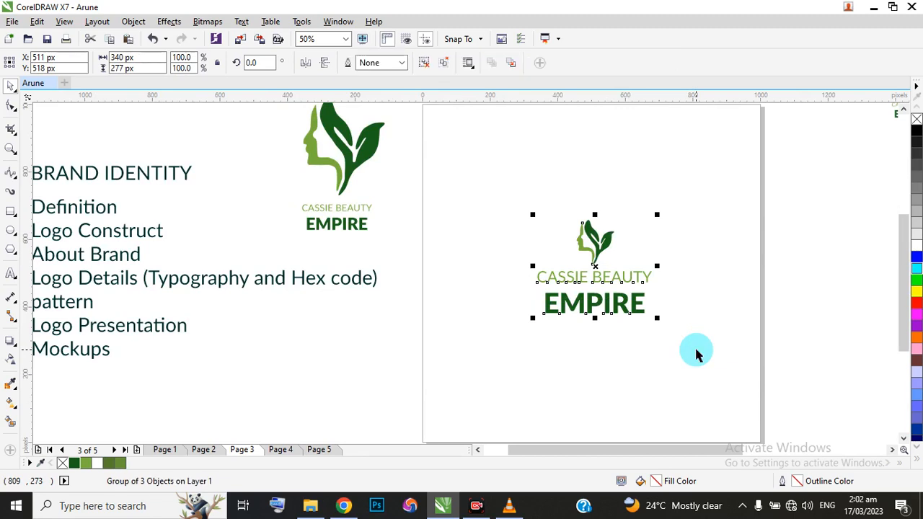
key(p)
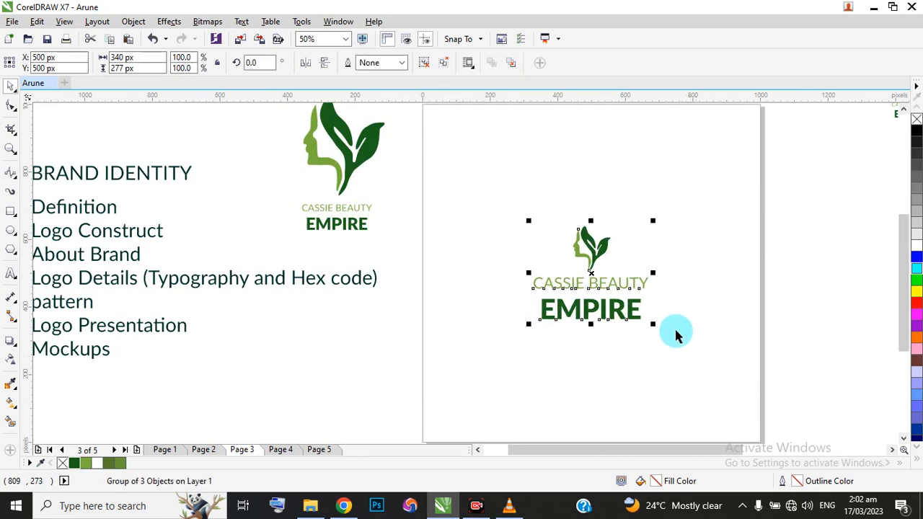
Review the BRAND IDENTITY outline and inspect the fonts of the original logo's EMPIRE and CASSIE BEAUTY lines.
scroll(676, 330, down, 2)
scroll(384, 280, up, 1)
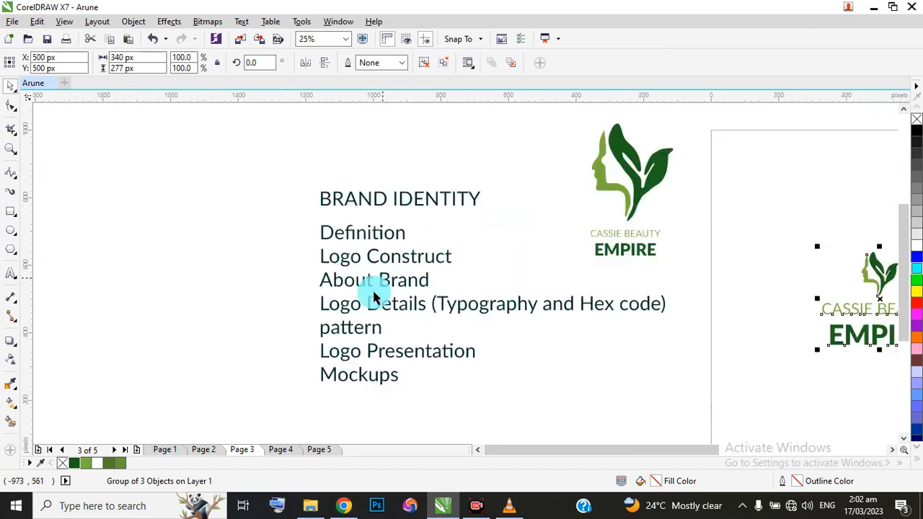
scroll(420, 293, down, 1)
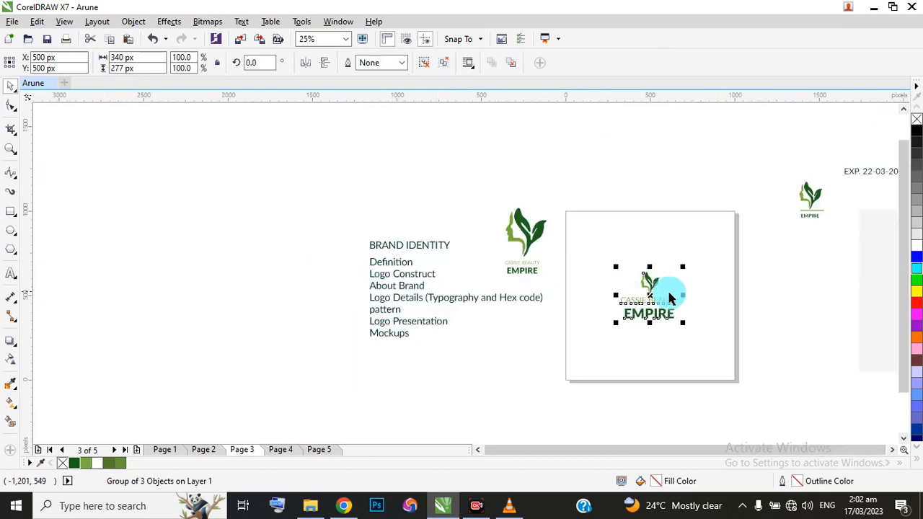
scroll(652, 310, up, 1)
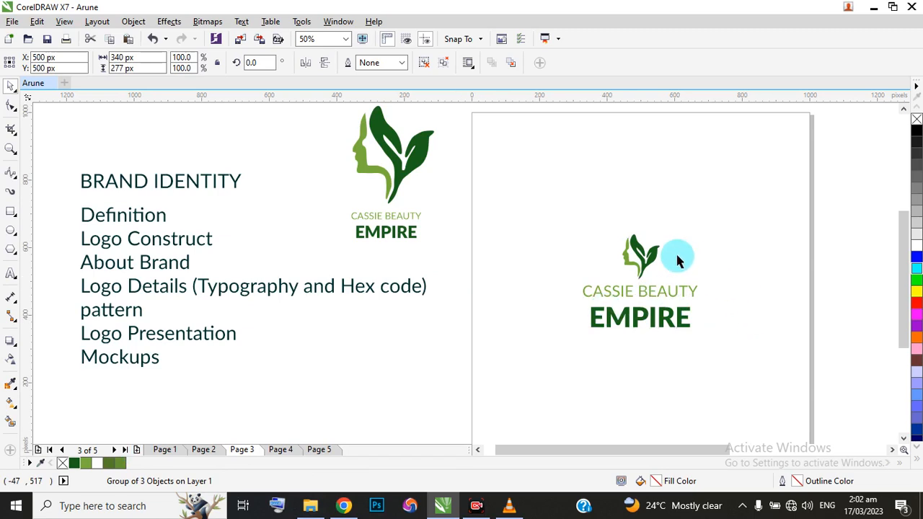
click(624, 299)
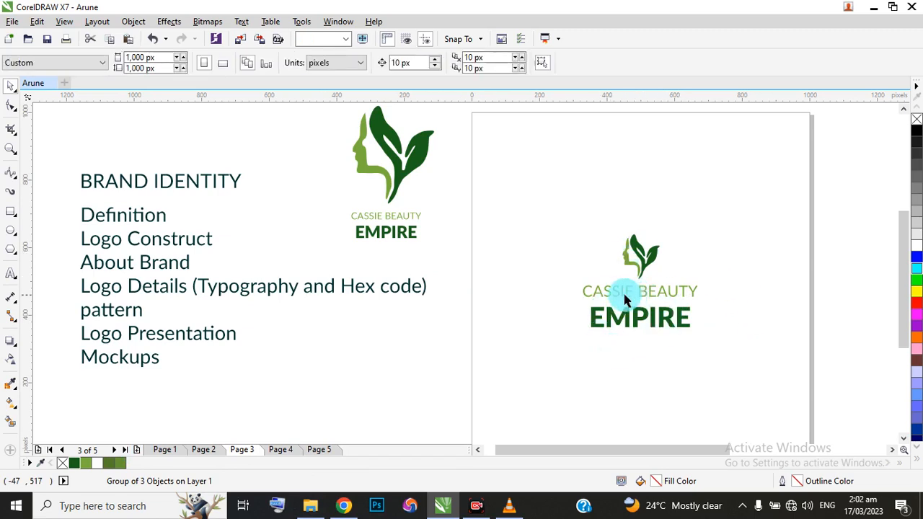
click(377, 238)
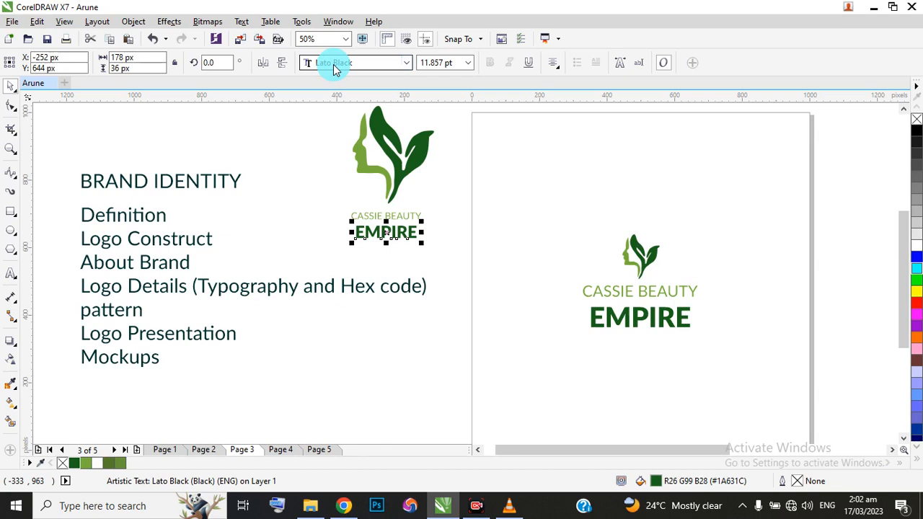
click(409, 215)
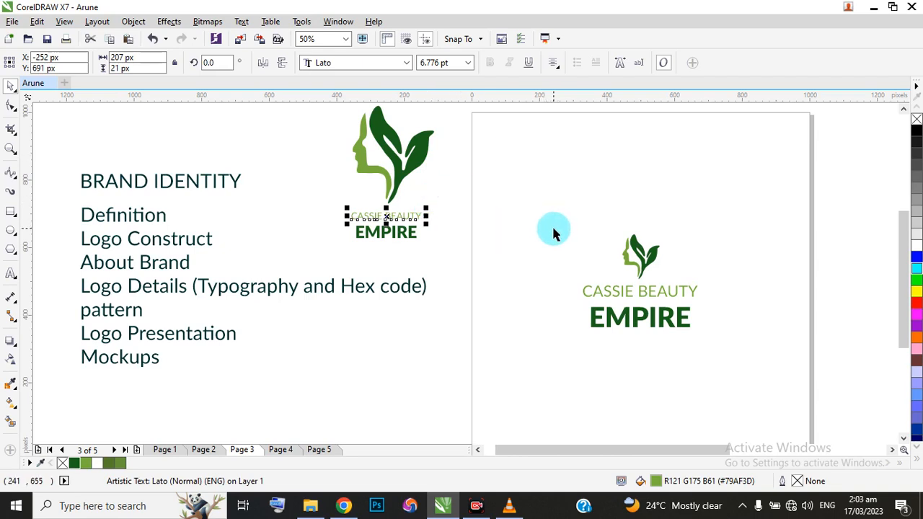
Check Page 4, return to Page 3, and insert a blank page directly after it.
click(279, 451)
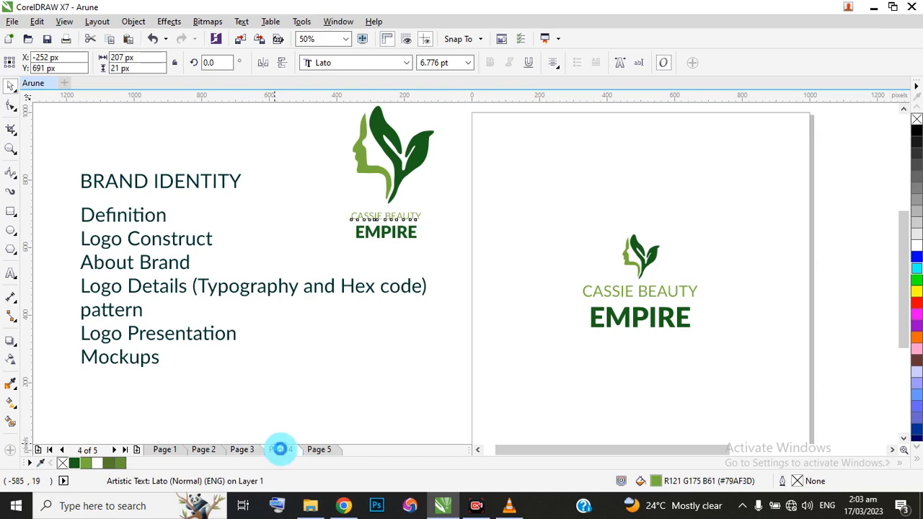
click(238, 449)
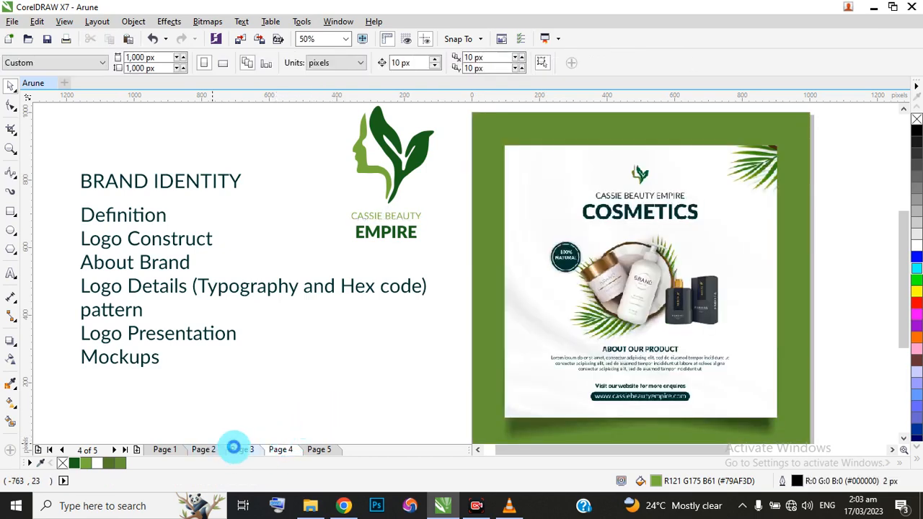
click(137, 449)
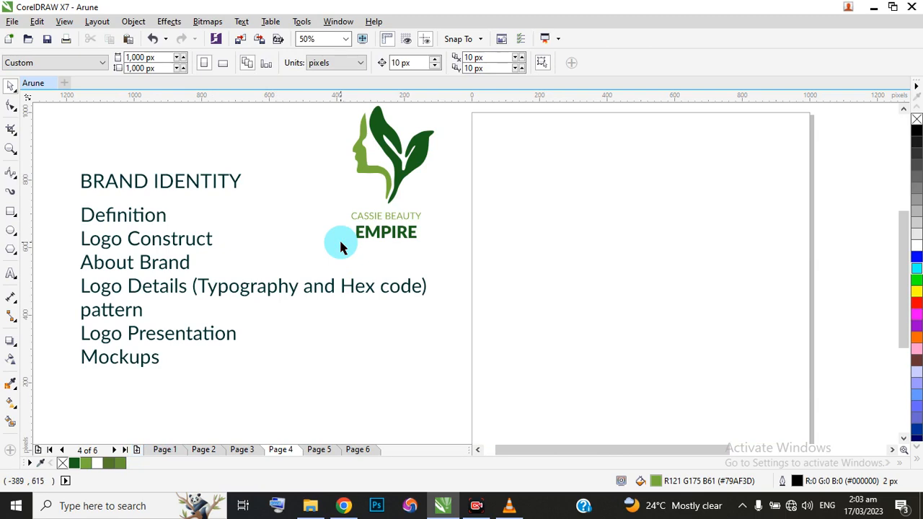
Place a duplicate of the original logo's two-line wordmark on the blank Page 4 at about X 450, Y 617 px.
drag(319, 199, 461, 259)
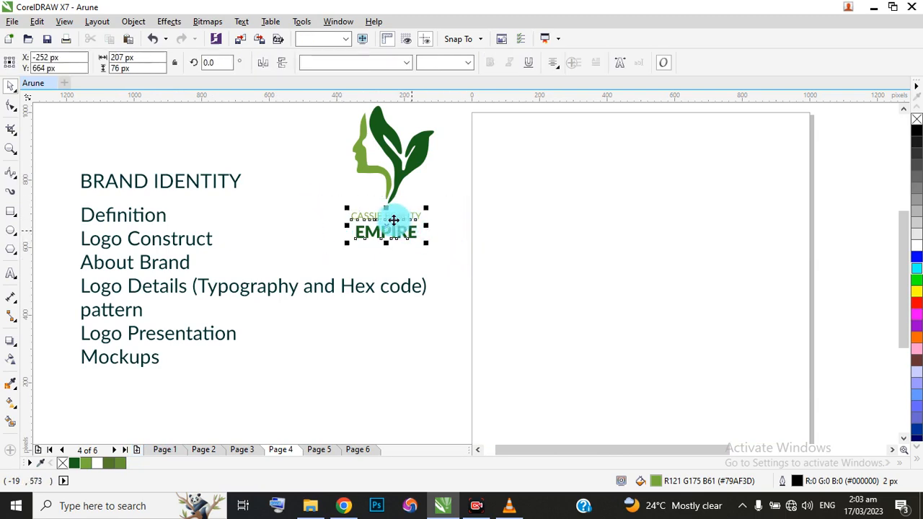
drag(394, 219, 623, 239)
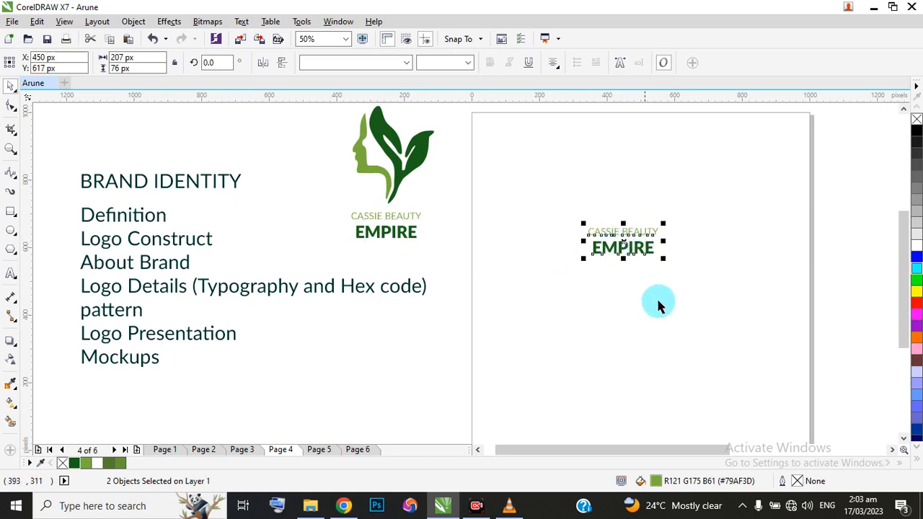
scroll(592, 235, up, 1)
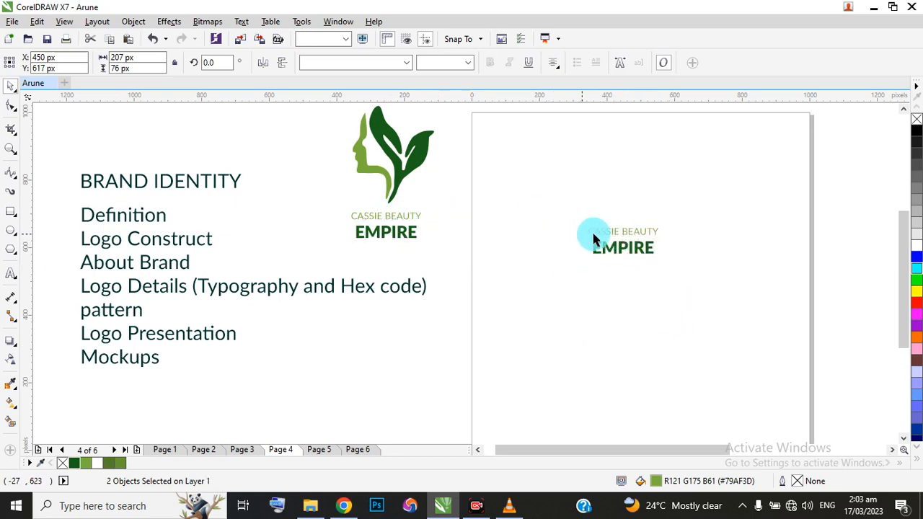
Replace the CASSIE BEAUTY line on Page 4 with the letter sample "Aa Ba Cc Dd Ee".
double_click(599, 231)
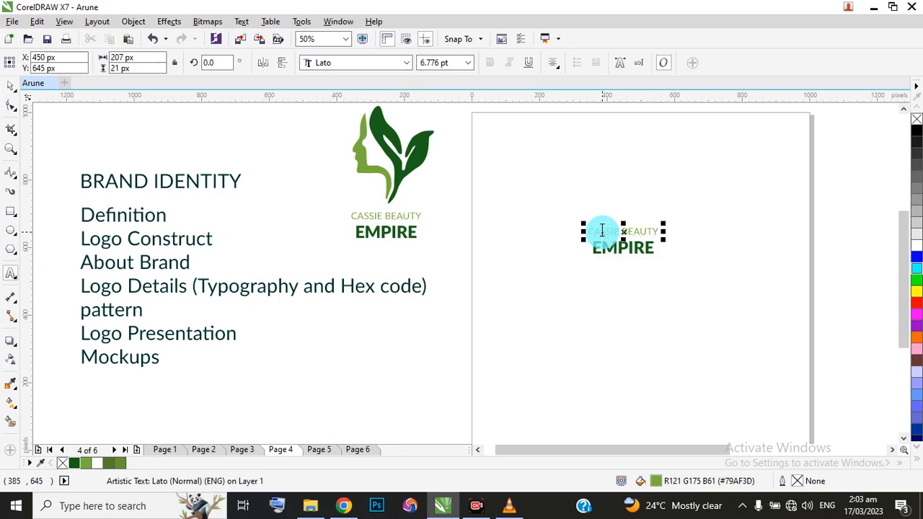
key(ctrl+a)
key(Delete)
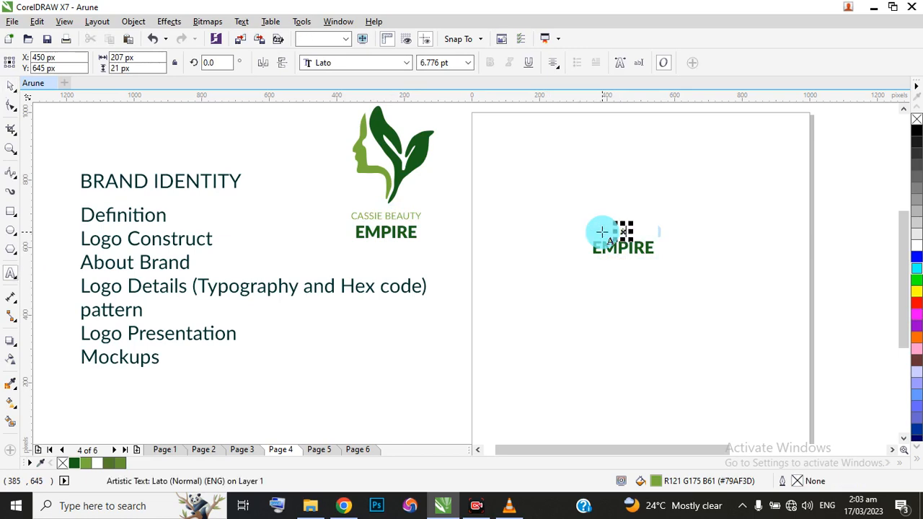
text(Aa Bb Cc Dd Ee)
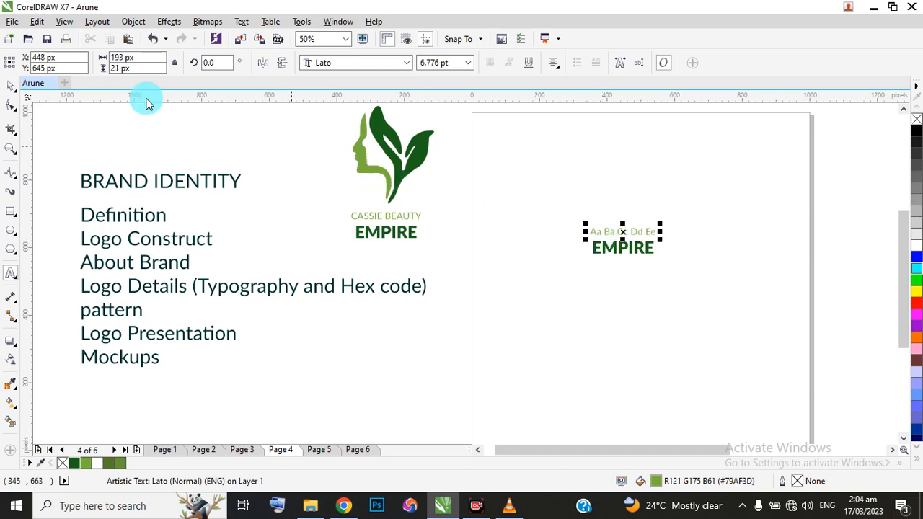
click(11, 87)
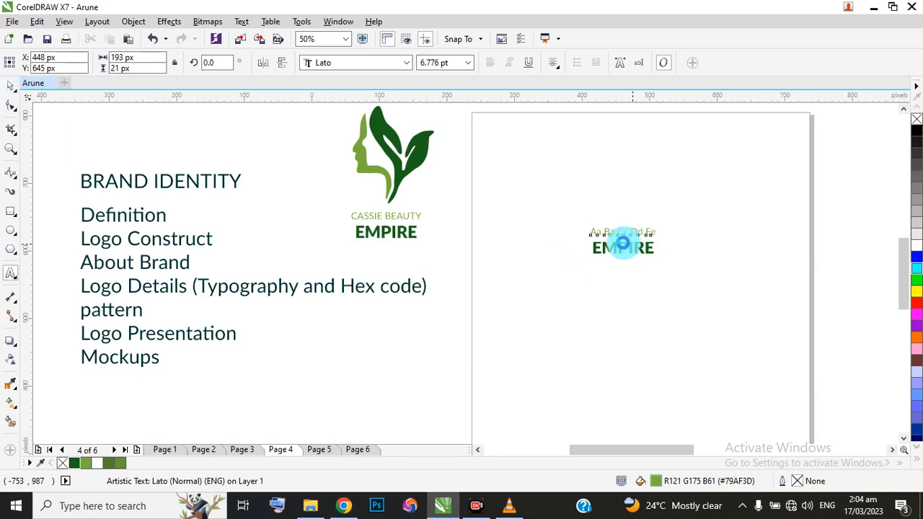
Replace the EMPIRE line on Page 4 with the letter sample "Aa Bb Cc Dd Ee".
scroll(617, 245, up, 2)
click(616, 252)
double_click(616, 251)
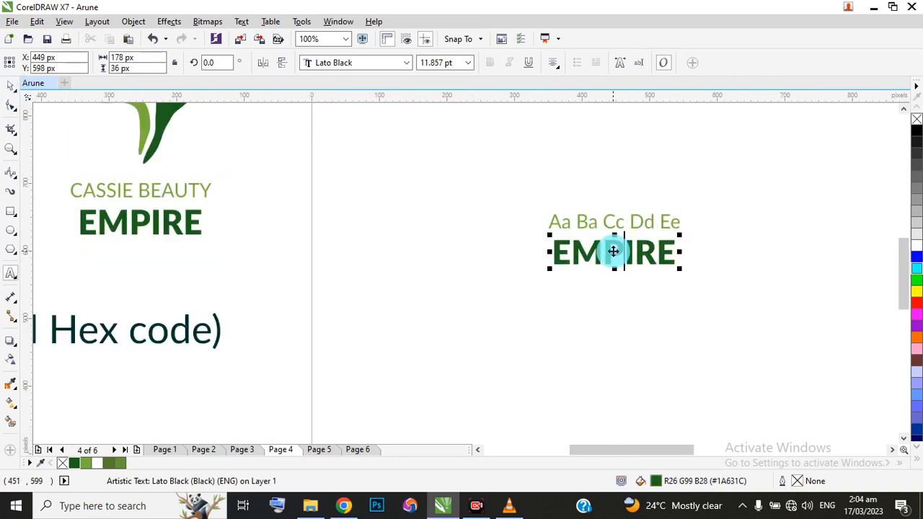
double_click(613, 251)
key(BackSpace)
text(Aa)
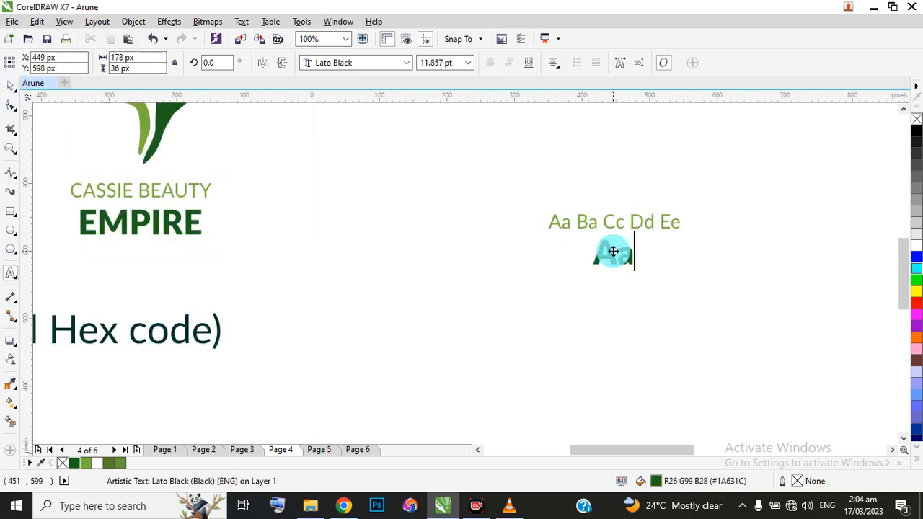
text( Bb)
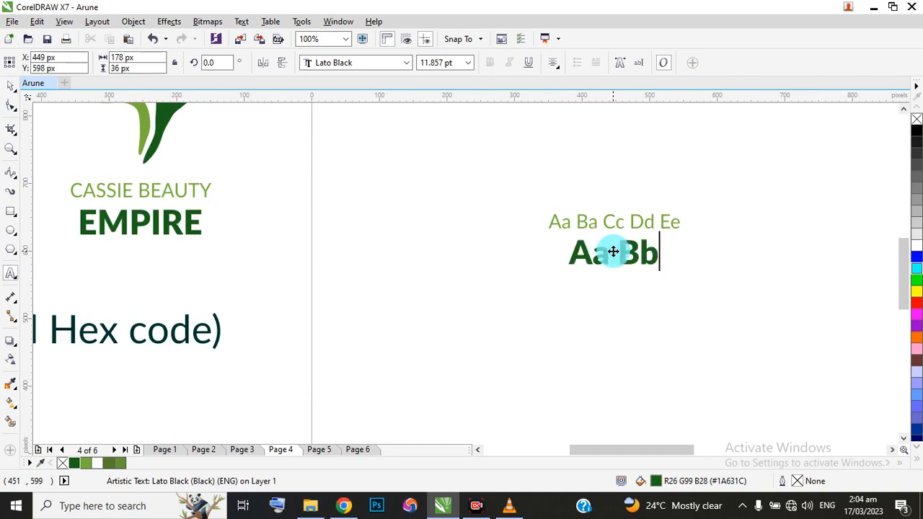
text( C)
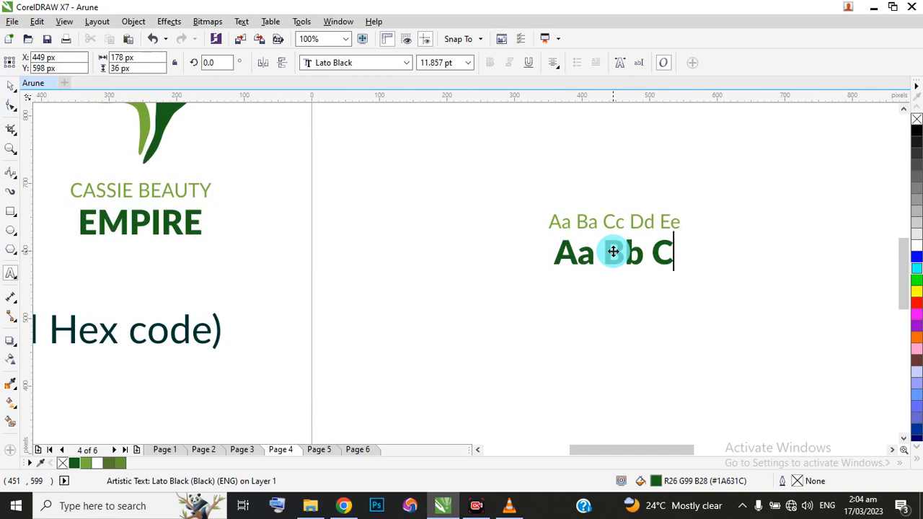
text(c)
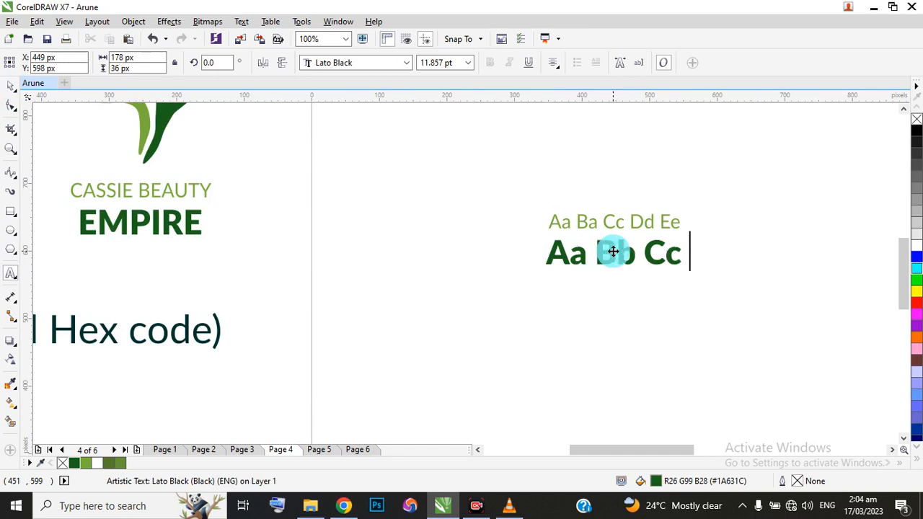
text( Dd)
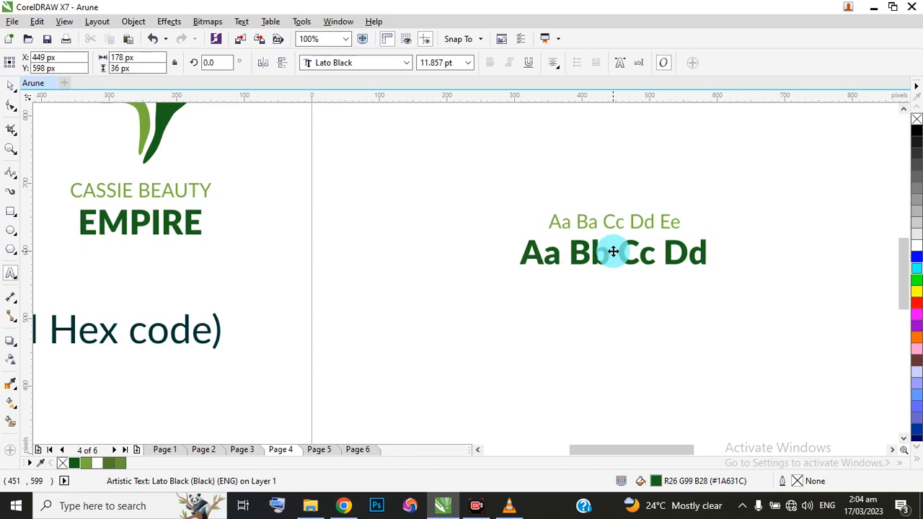
text( Ee)
key(Escape)
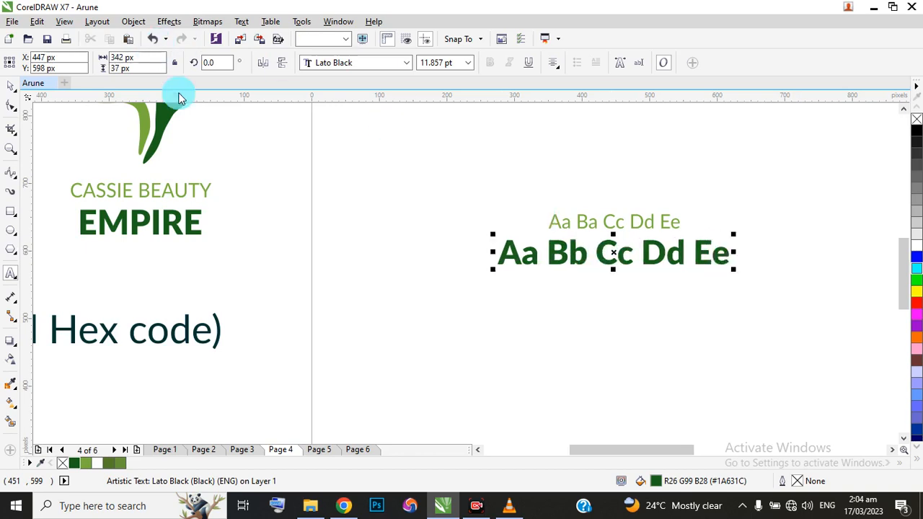
click(15, 85)
Duplicate the bold letter sample below itself at about Y 517 px and change the copy's text to "Lato Black".
scroll(491, 252, down, 2)
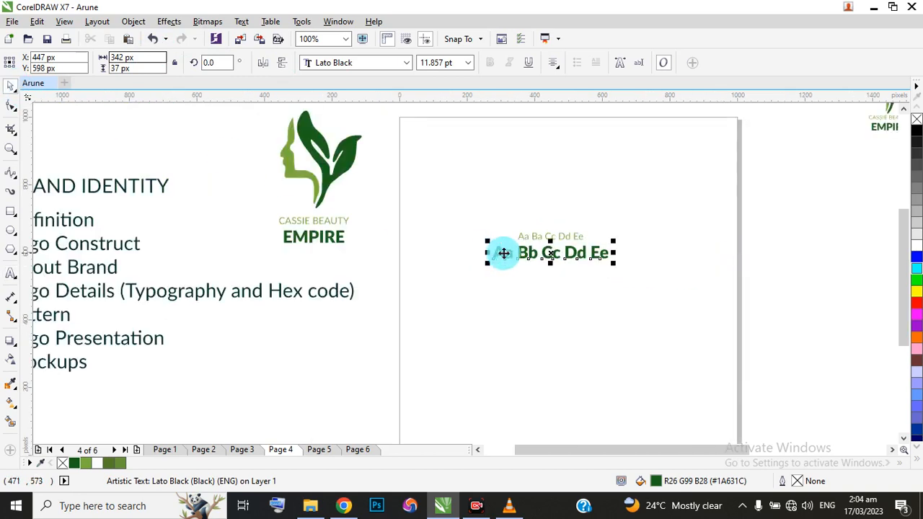
drag(550, 251, 550, 278)
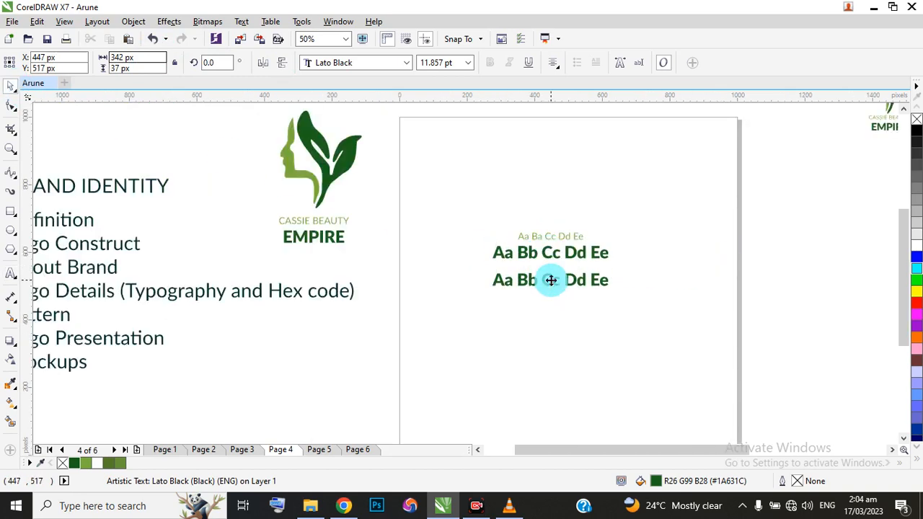
click(550, 279)
key(ctrl+a)
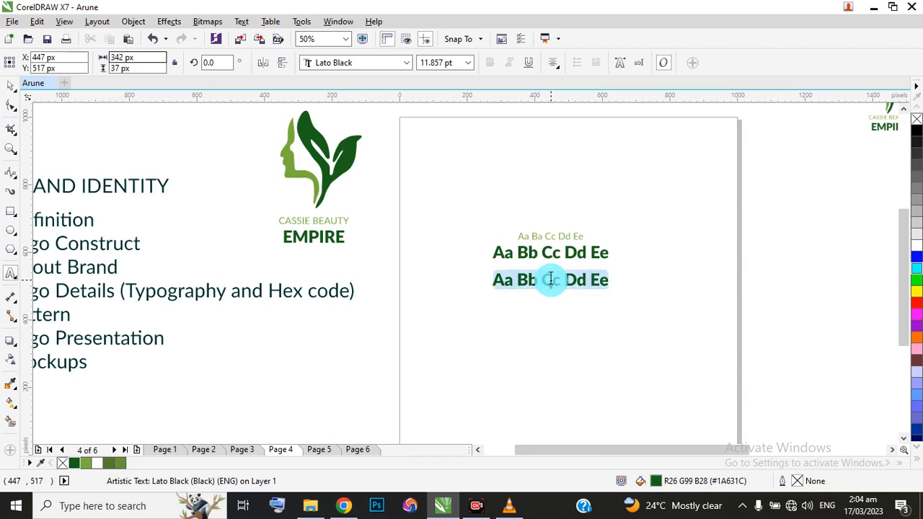
key(Delete)
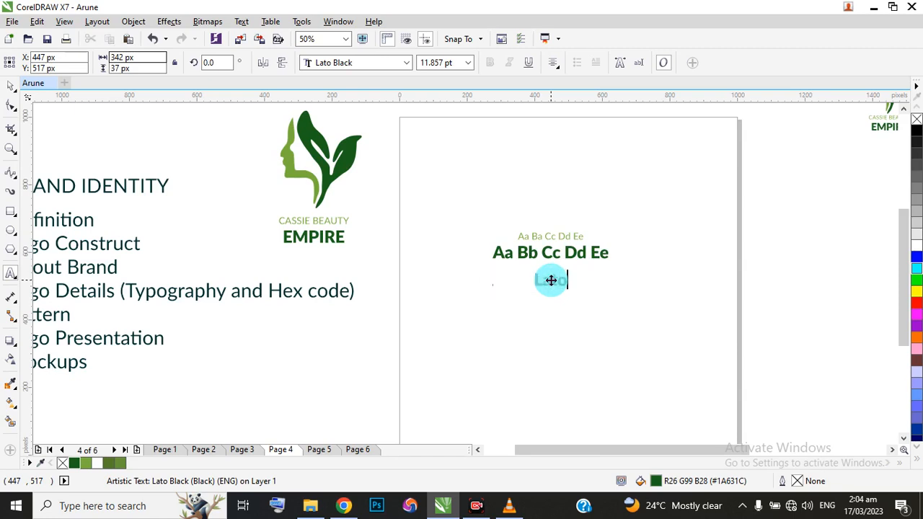
text(Lato Black)
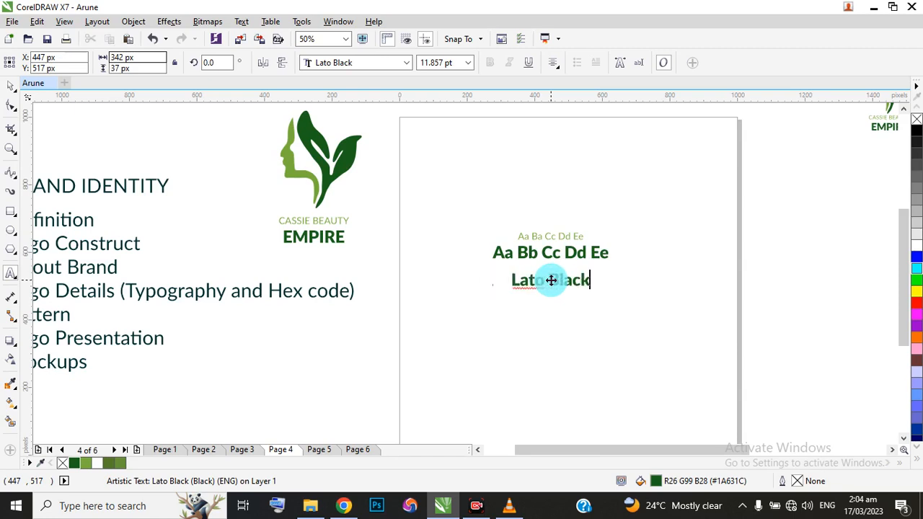
click(11, 85)
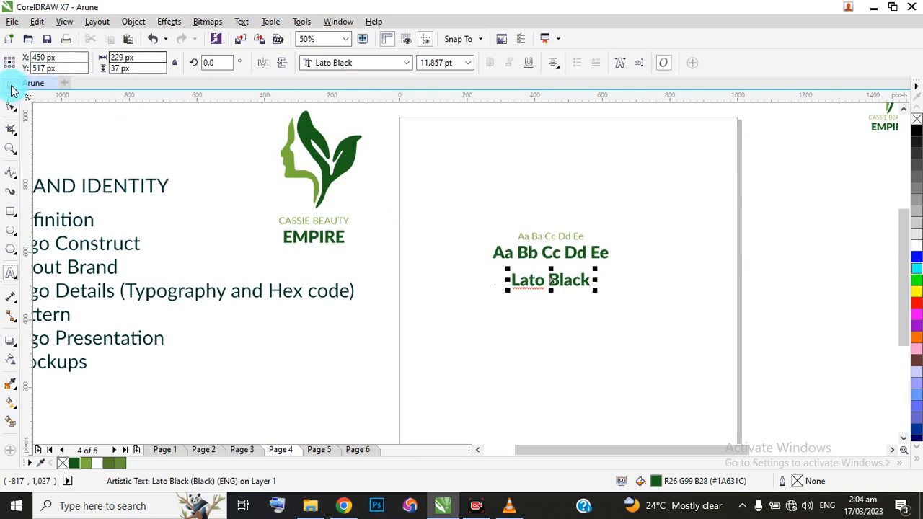
Duplicate the light green letter sample above itself at about Y 719 px and change the copy's text to "Lato".
click(563, 238)
drag(563, 240, 559, 210)
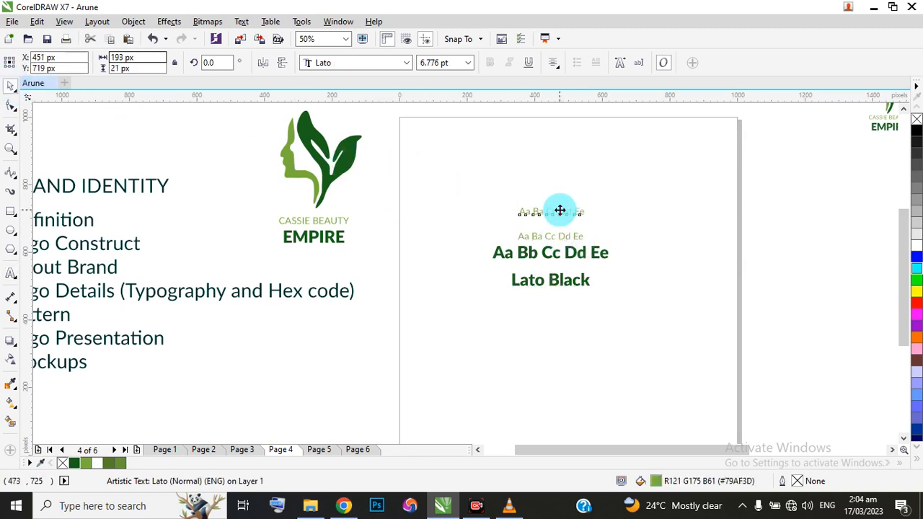
scroll(559, 209, up, 2)
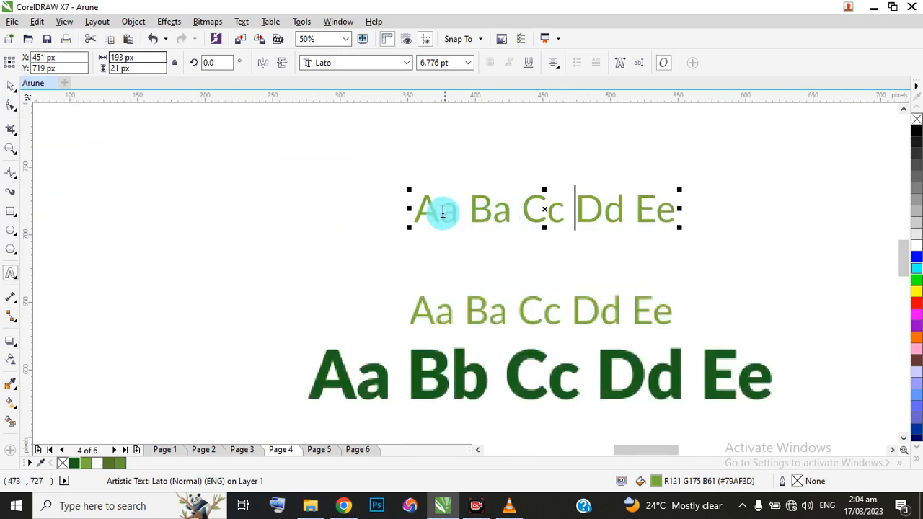
drag(418, 209, 661, 201)
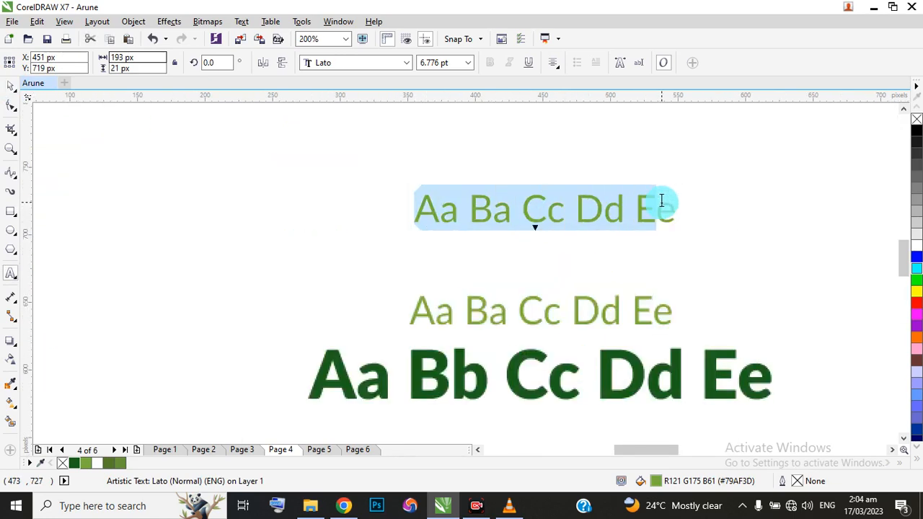
text(Latoe)
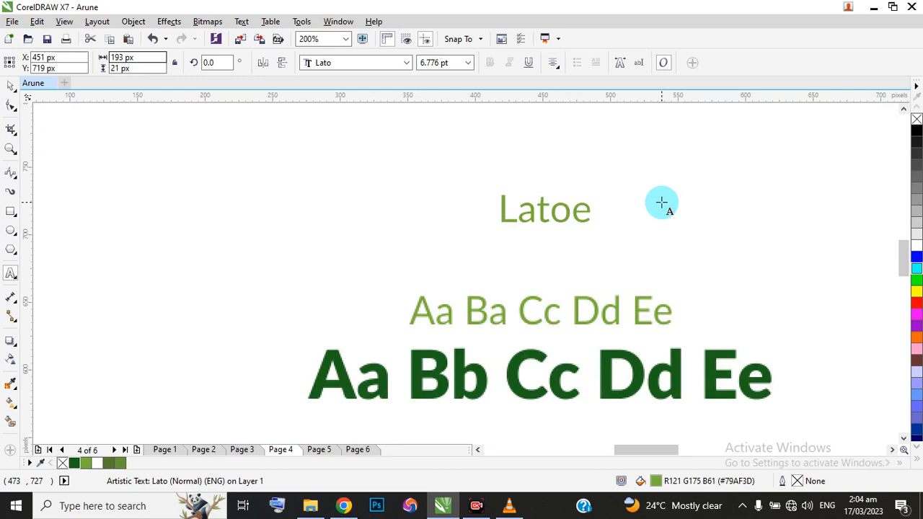
key(Delete)
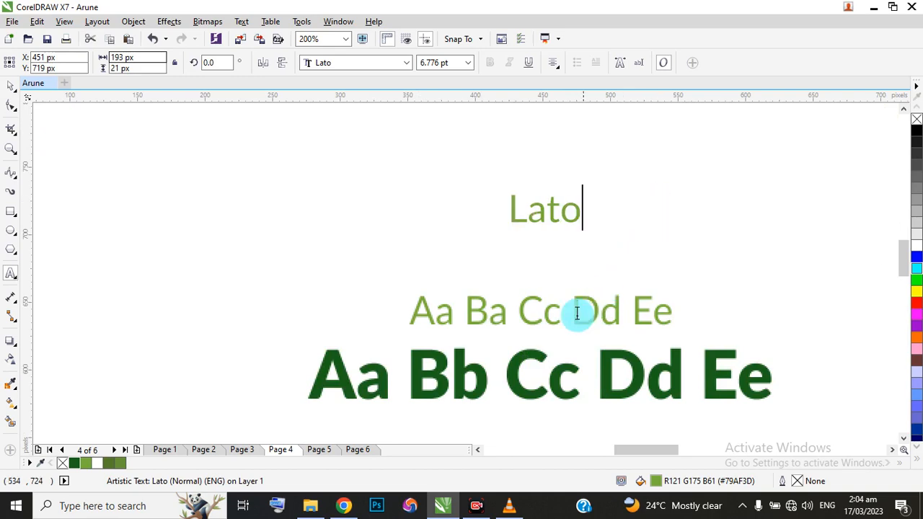
scroll(547, 314, down, 2)
scroll(547, 314, down, 2)
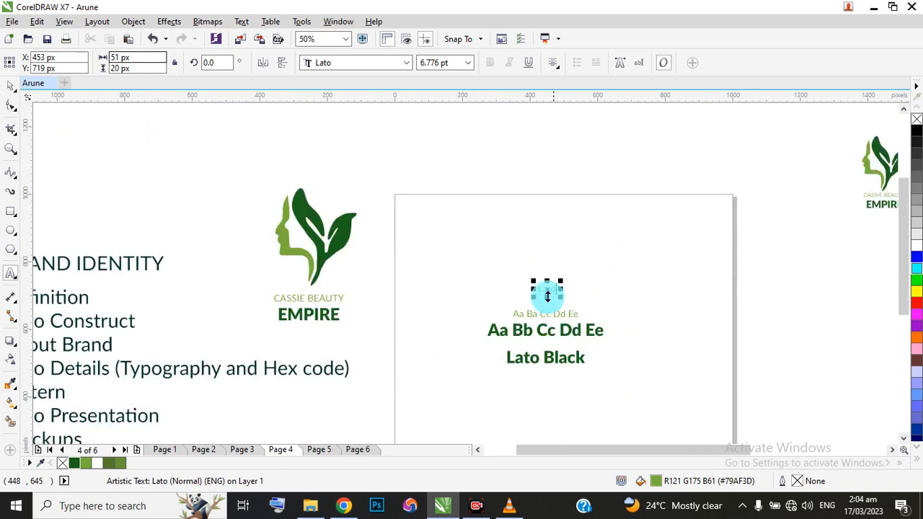
click(11, 85)
Duplicate the bold letter sample near the top of the page, at about X 460, Y 887 px, and retitle it "Logo Details".
click(549, 283)
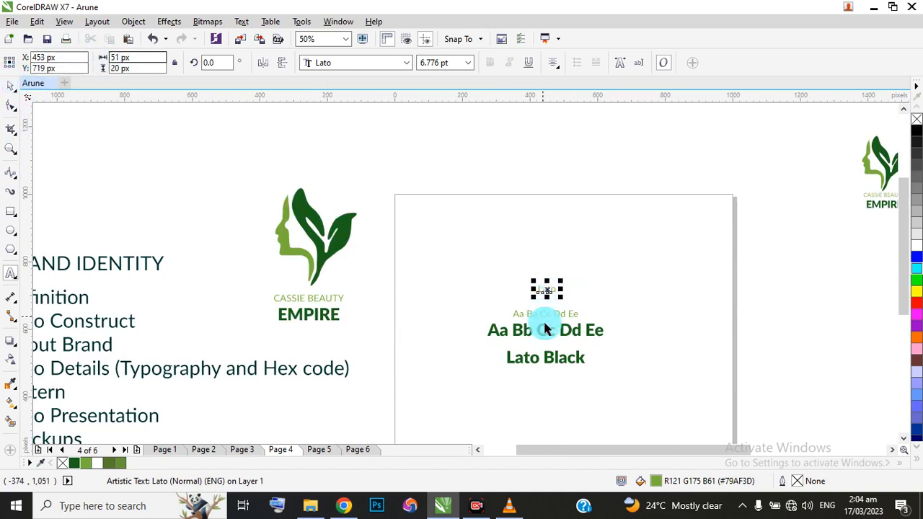
drag(547, 340, 550, 233)
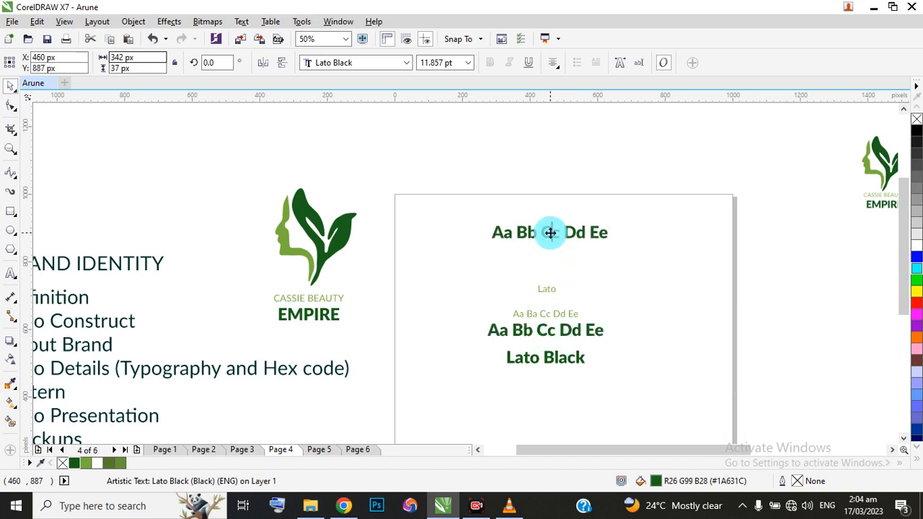
key(ctrl+a)
key(BackSpace)
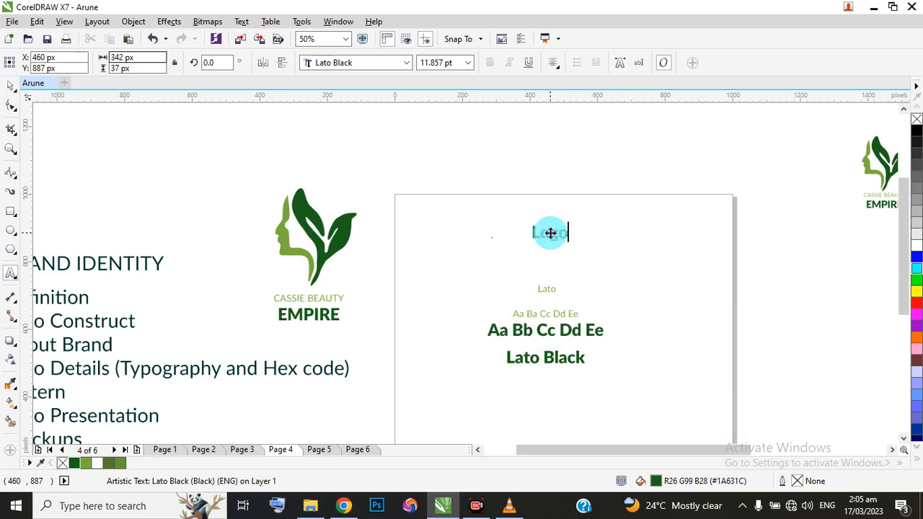
text(Logo Detail)
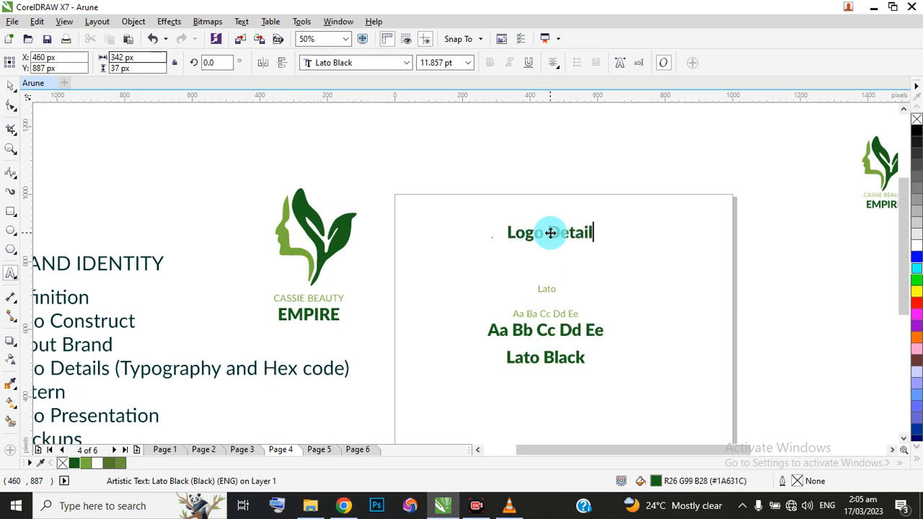
text(s)
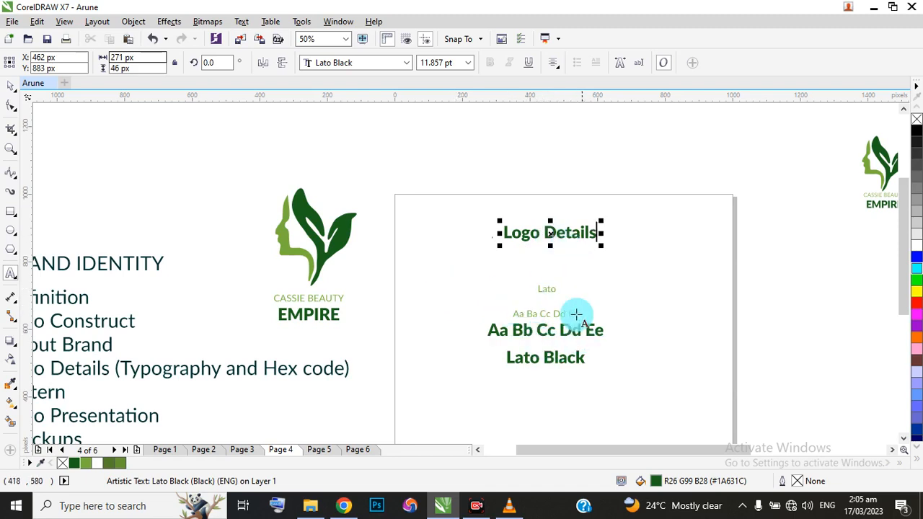
click(10, 87)
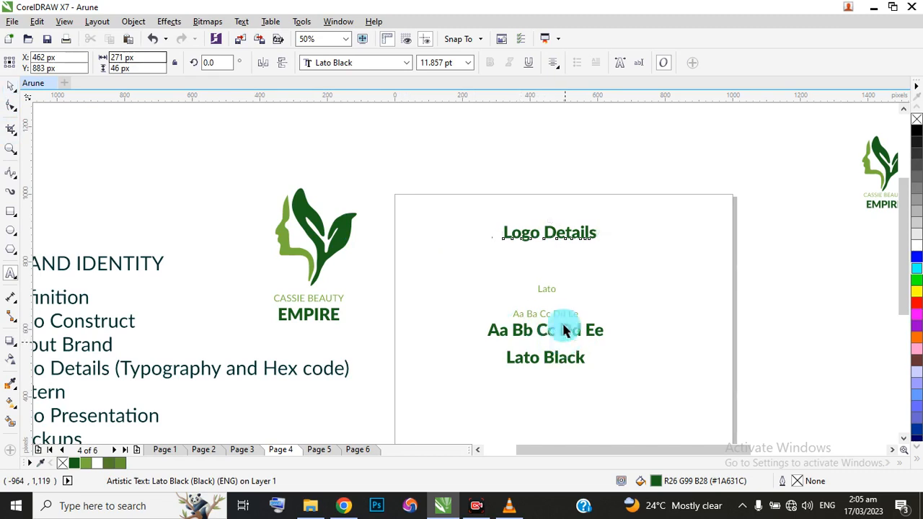
Move the light green letter sample slightly up and left, roughly in line with the start of the bold sample.
scroll(544, 335, up, 2)
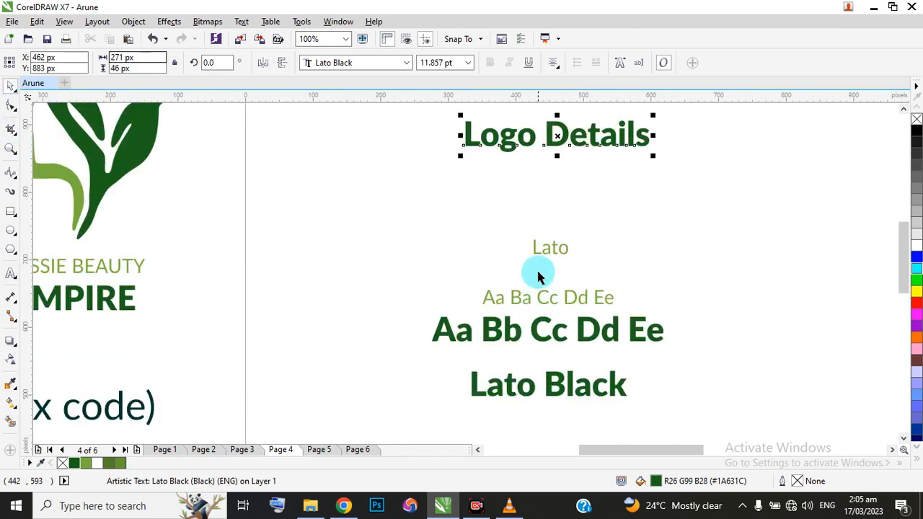
click(541, 249)
click(545, 247)
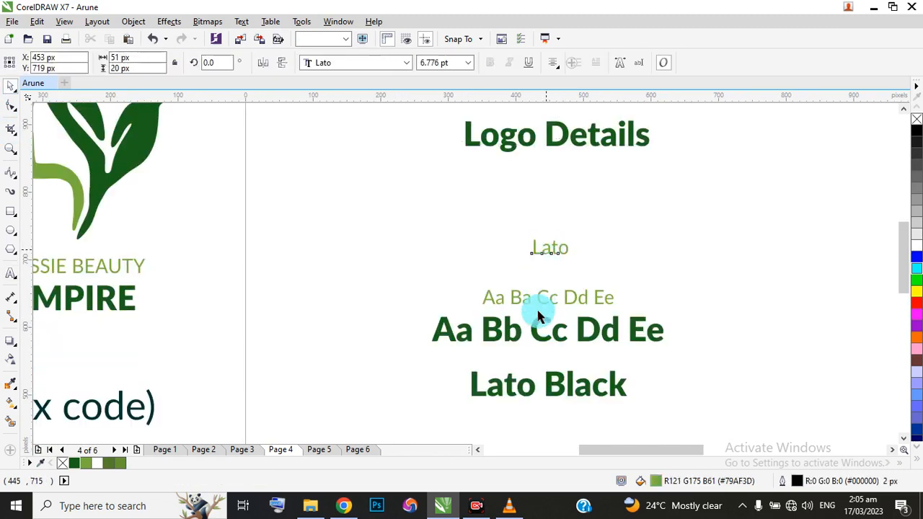
click(539, 301)
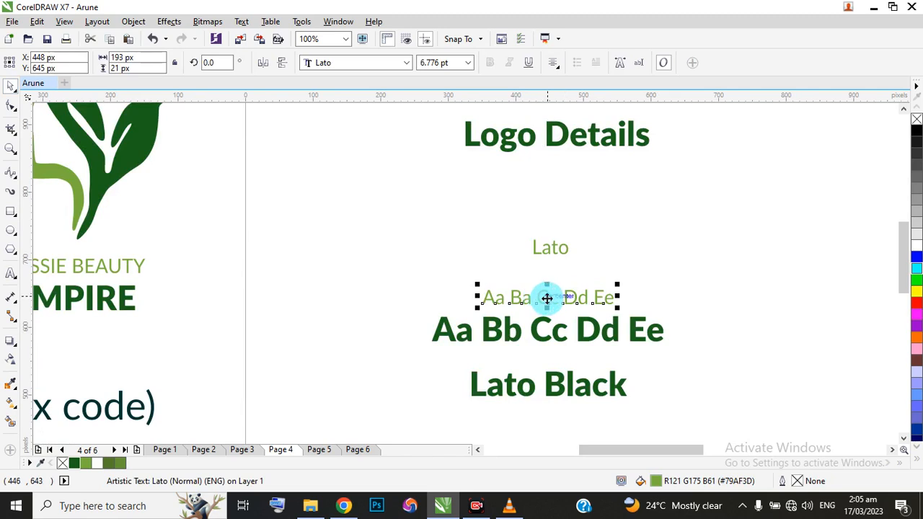
drag(547, 298, 512, 281)
Move the Lato label to about X 688, Y 674 px and the Lato Black label to about X 782, Y 596 px, beside their samples.
click(545, 247)
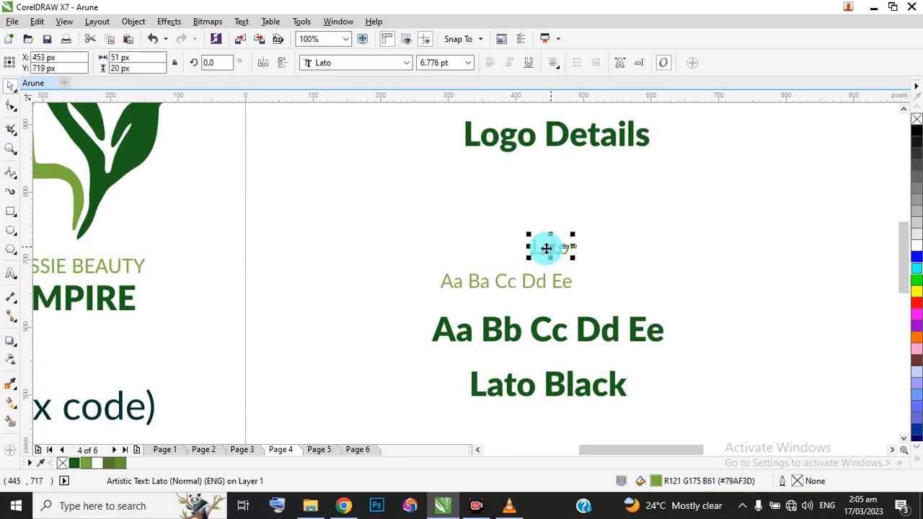
drag(546, 247, 710, 278)
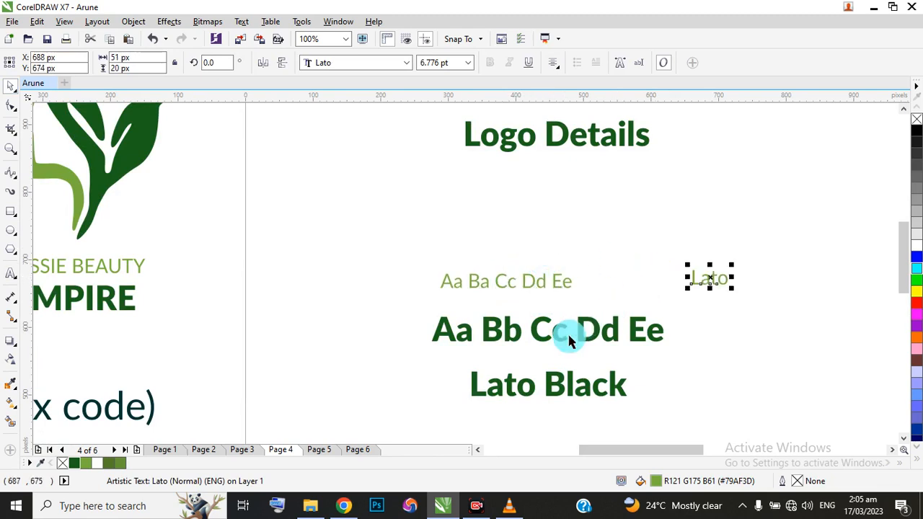
click(558, 385)
drag(558, 386, 783, 330)
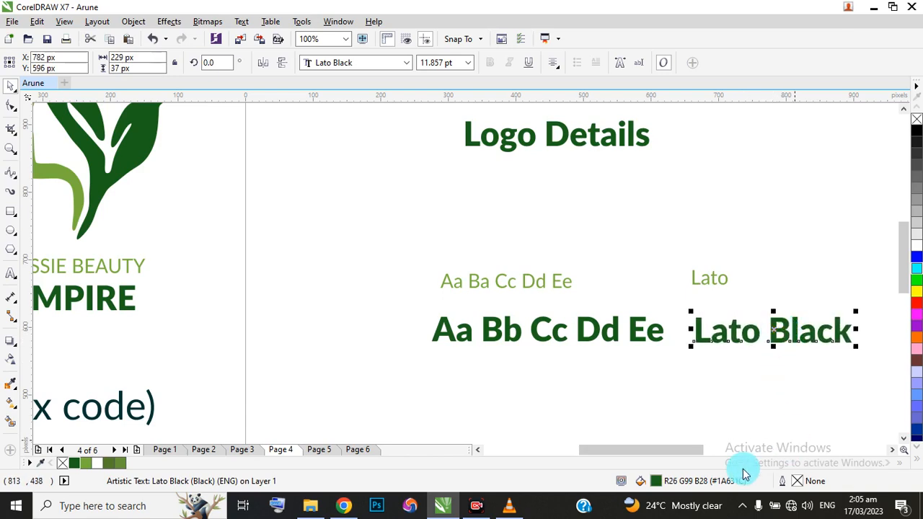
Move both letter samples and their font labels together to about X 438, Y 642 px, below the Logo Details heading.
scroll(418, 263, down, 2)
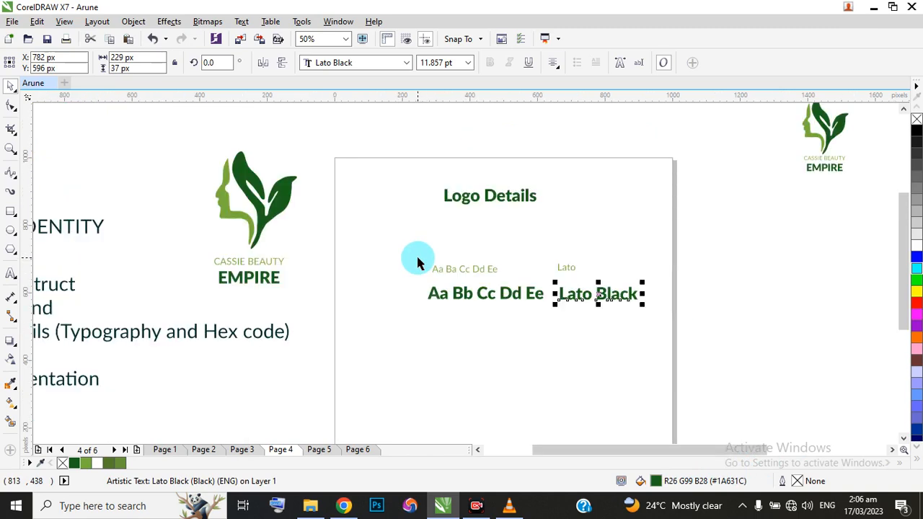
drag(313, 256, 678, 321)
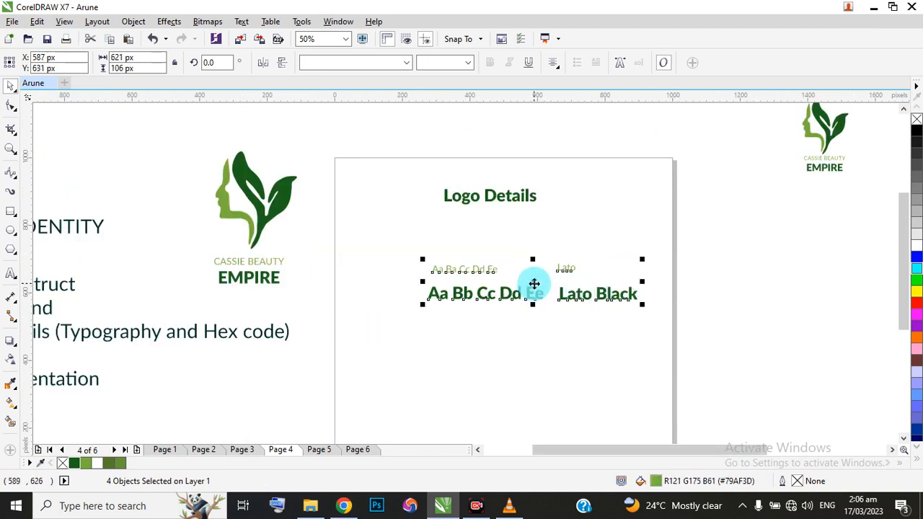
drag(533, 284, 483, 280)
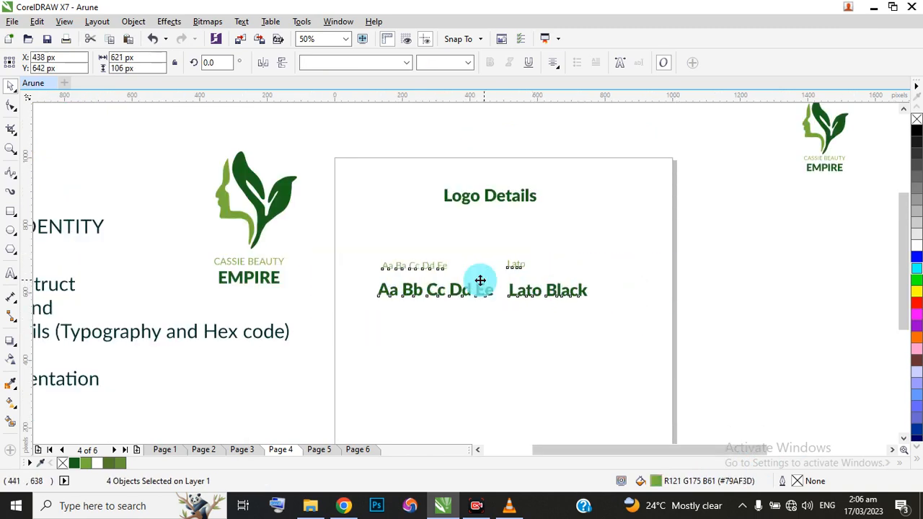
click(352, 258)
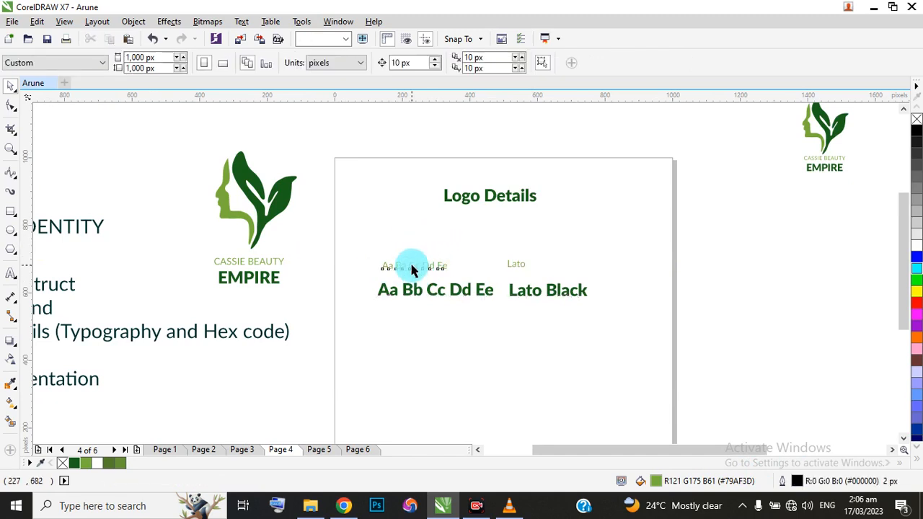
Duplicate the light green letter sample above itself, at about X 243, Y 766 px, and change its text to "Typography".
drag(413, 270, 416, 236)
right_click(417, 237)
double_click(416, 236)
key(ctrl+a)
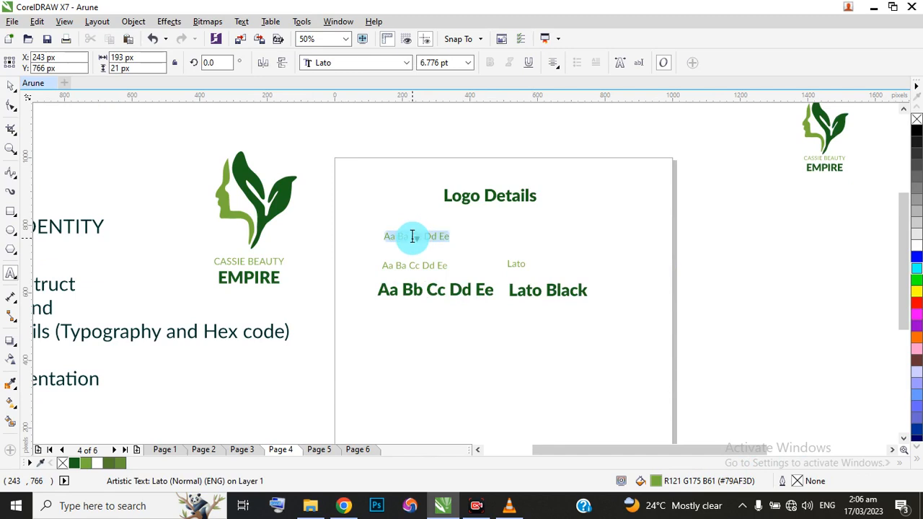
key(Delete)
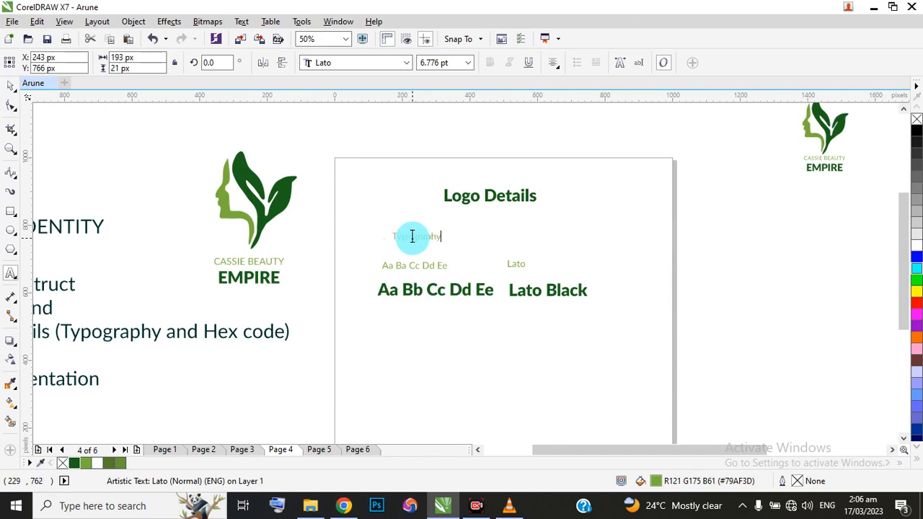
click(11, 85)
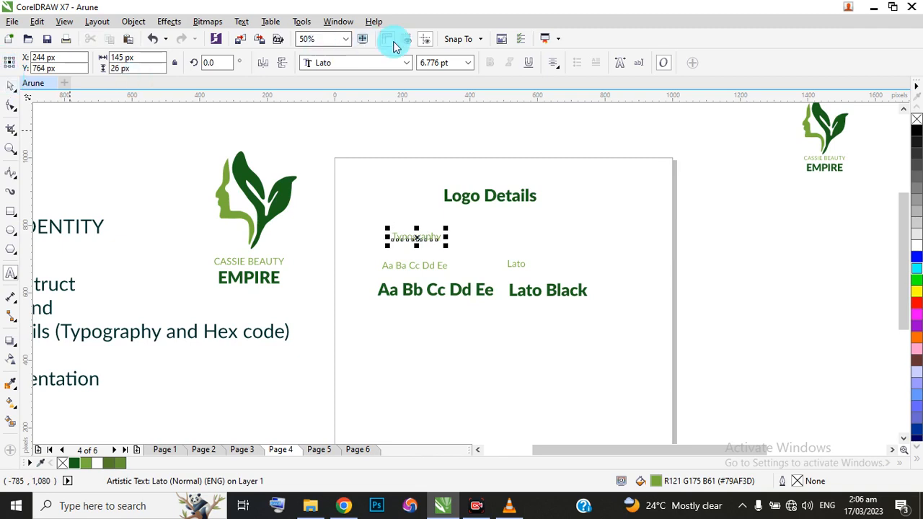
Set the Typography heading's font size to 11 pt.
click(469, 64)
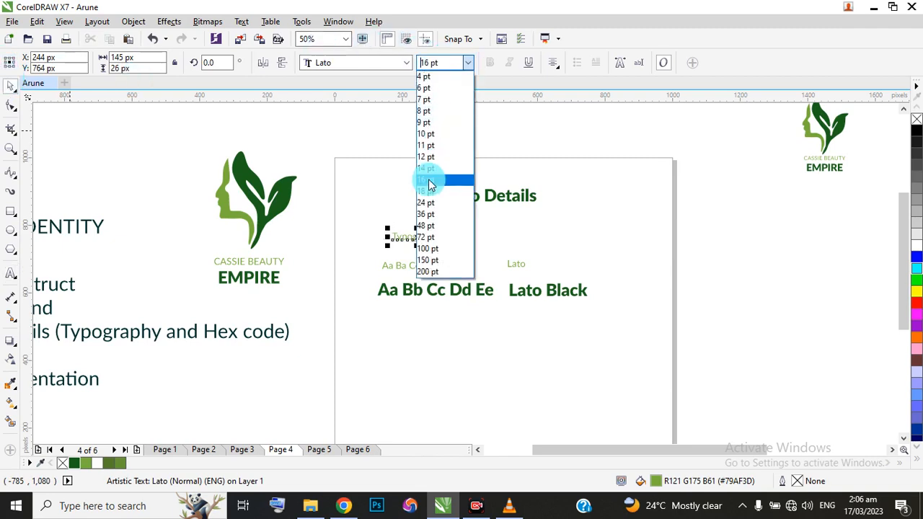
click(428, 180)
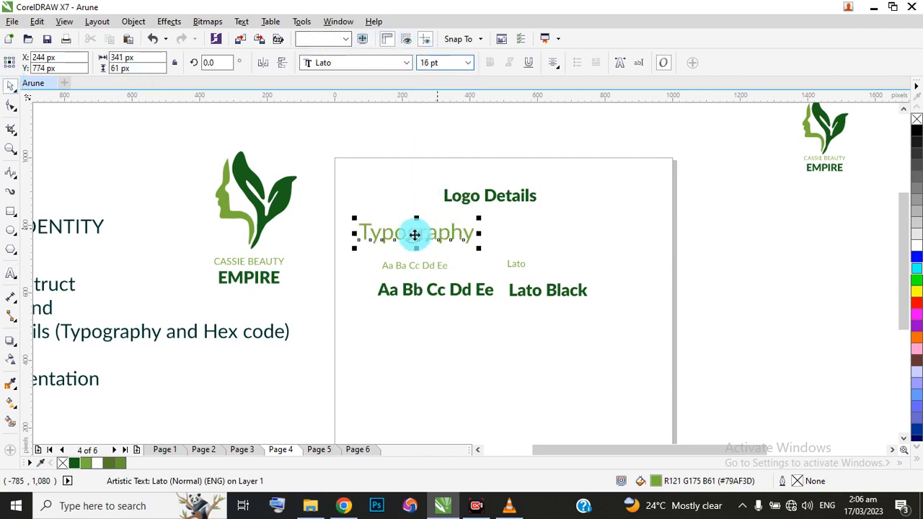
click(467, 64)
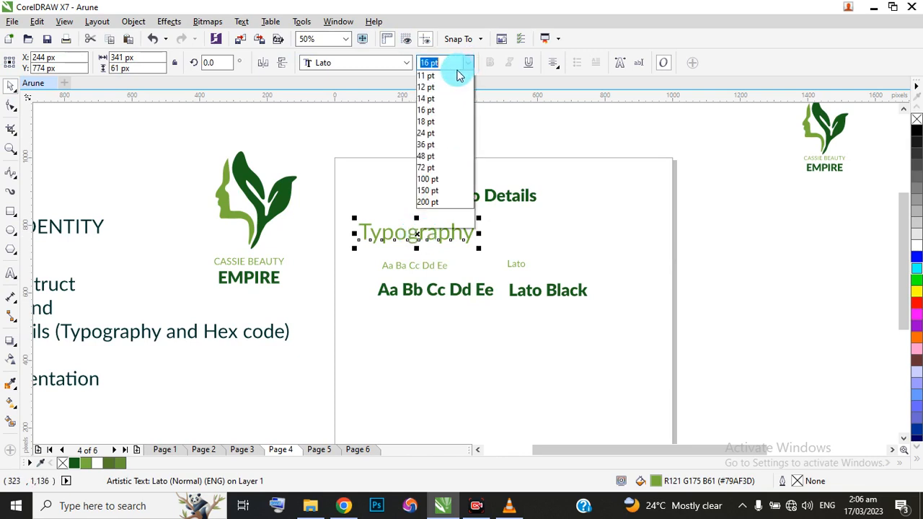
click(425, 144)
click(424, 231)
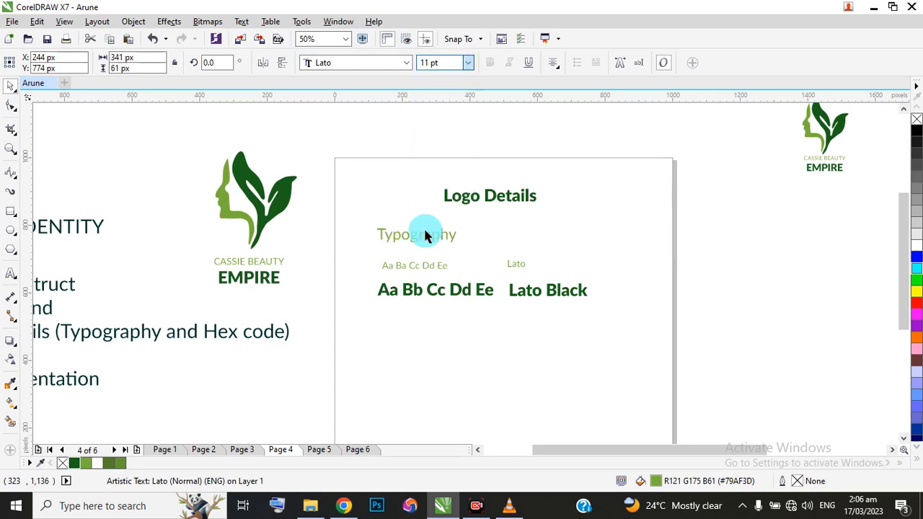
scroll(424, 232, up, 1)
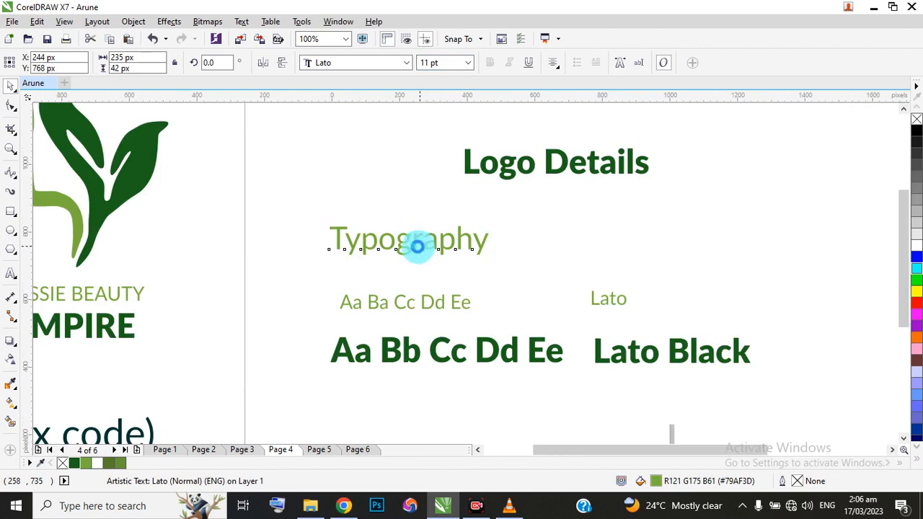
Duplicate the Typography heading below the bold sample, at about X 243, Y 447 px, and change its text to "Hex Code".
scroll(418, 245, down, 1)
drag(412, 241, 415, 352)
right_click(415, 352)
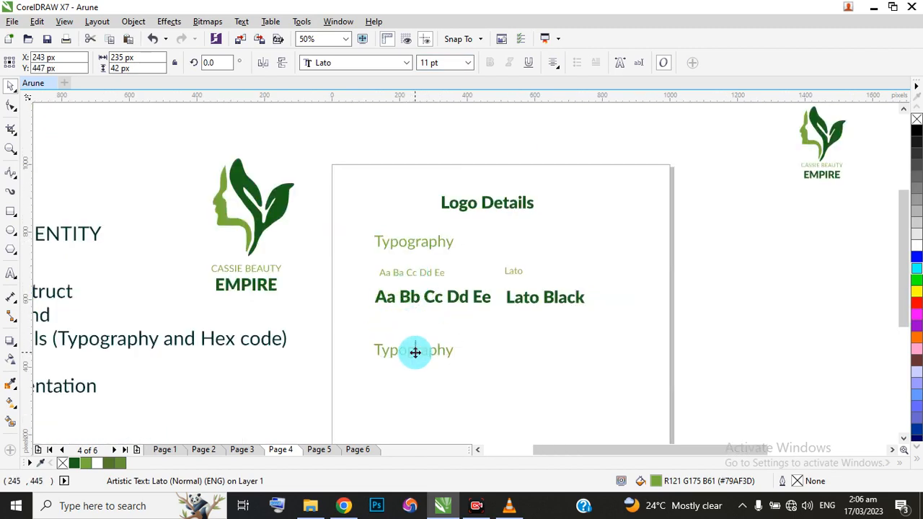
double_click(414, 352)
key(Delete)
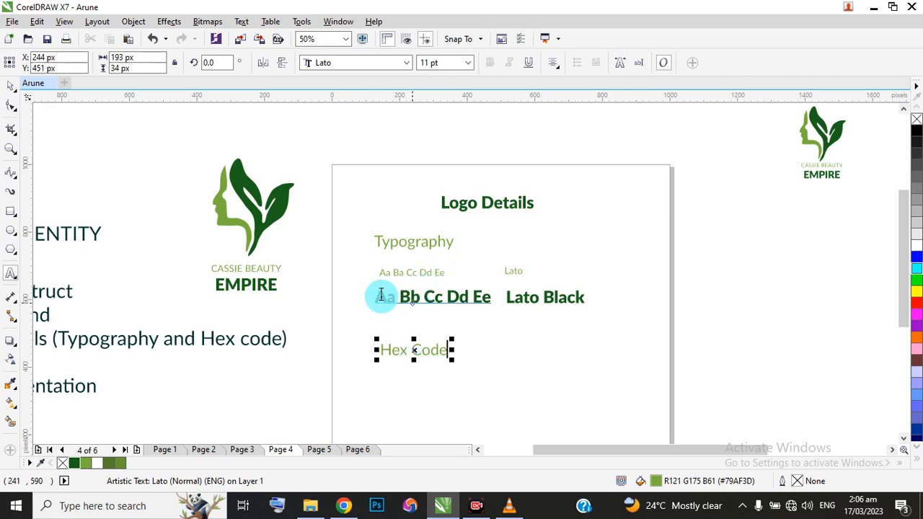
scroll(400, 298, up, 2)
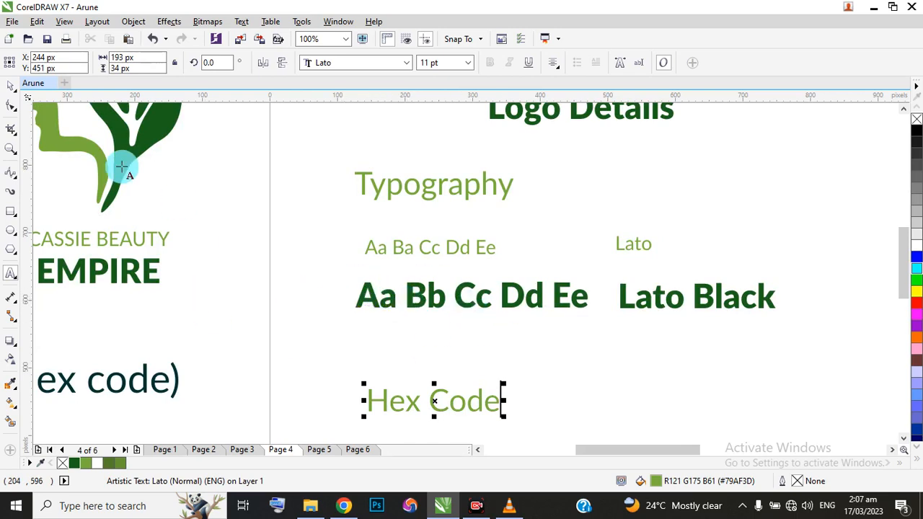
click(10, 86)
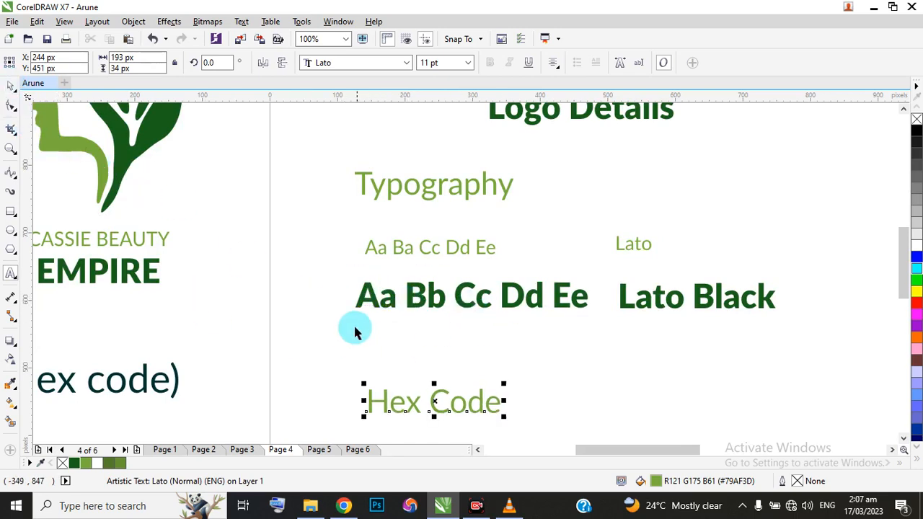
scroll(355, 332, down, 2)
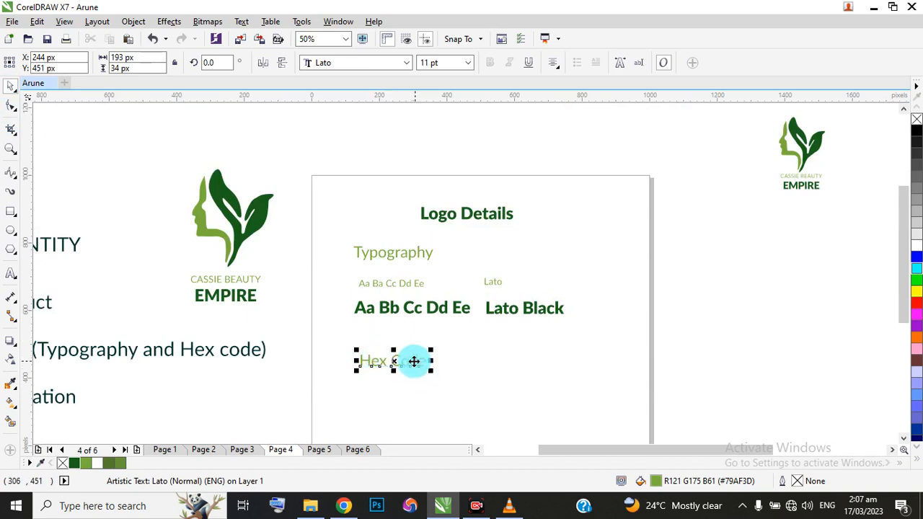
click(109, 244)
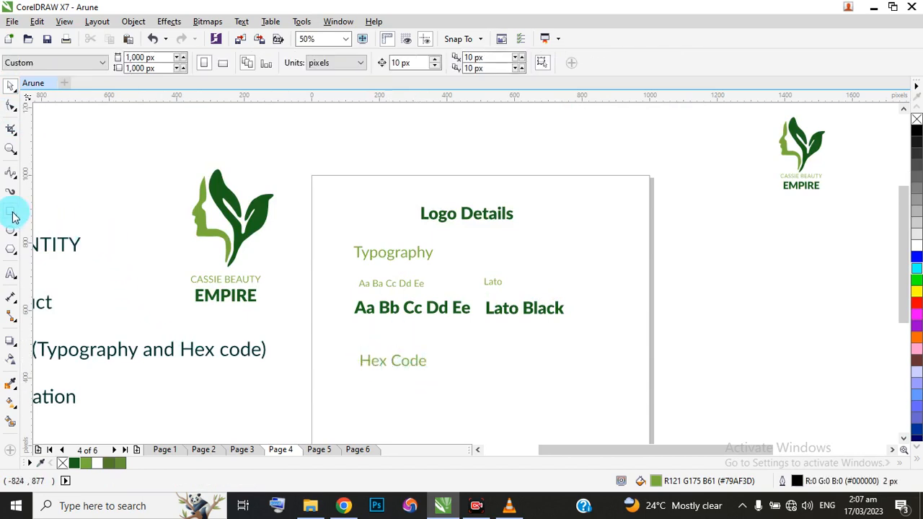
Draw a rectangle about 66 by 56 px below the Hex Code heading and duplicate it alongside, at about X 265, Y 355 px.
click(14, 215)
drag(377, 385, 399, 400)
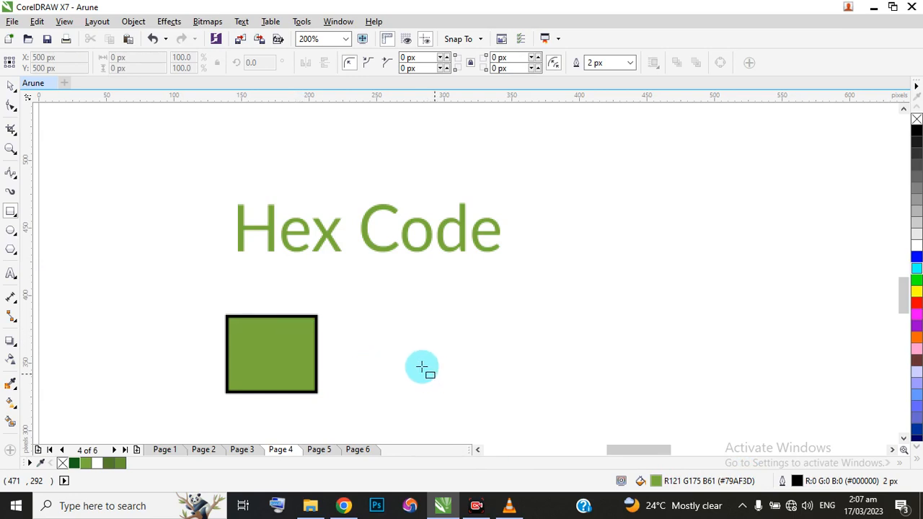
click(10, 86)
scroll(438, 317, down, 2)
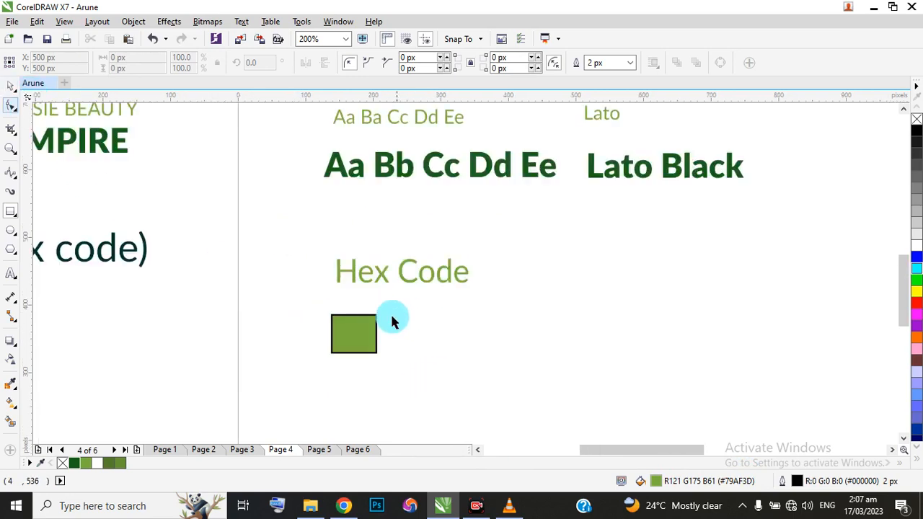
drag(364, 332, 430, 331)
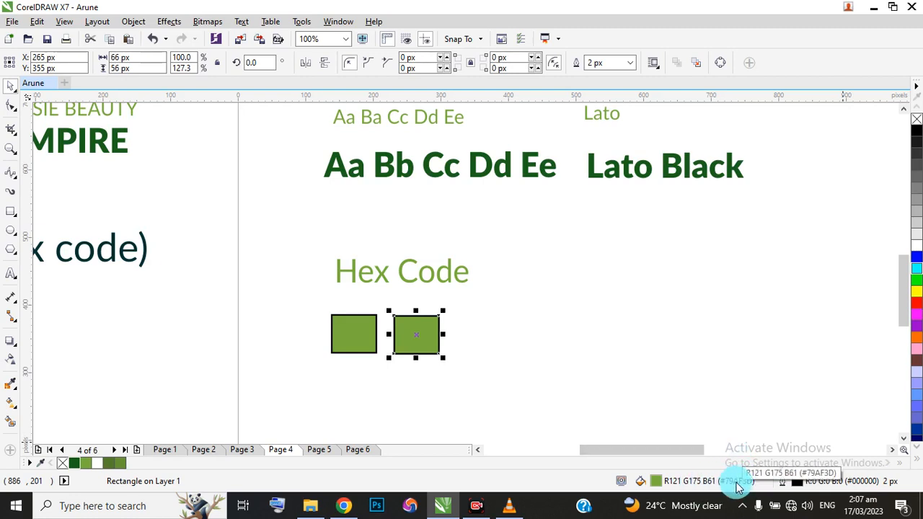
Copy the hex value of the second rectangle's fill colour from its fill settings.
double_click(655, 482)
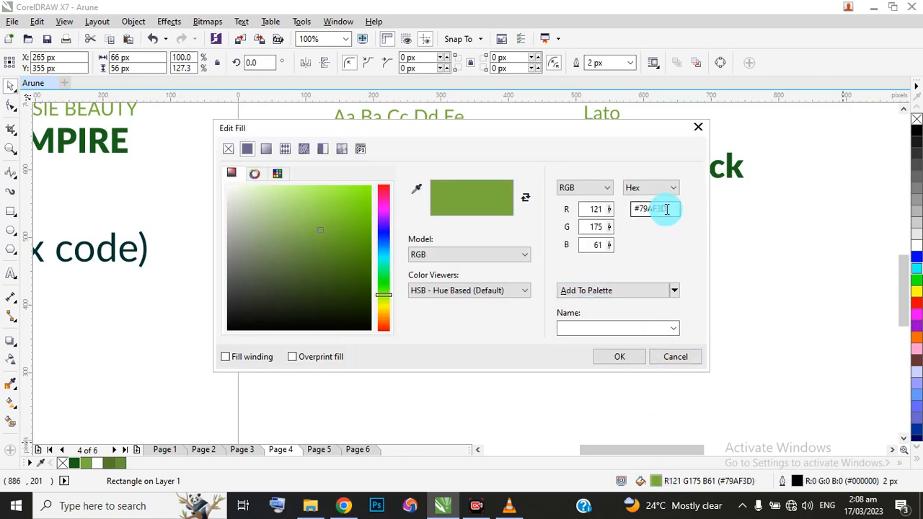
drag(667, 209, 635, 213)
key(ctrl+c)
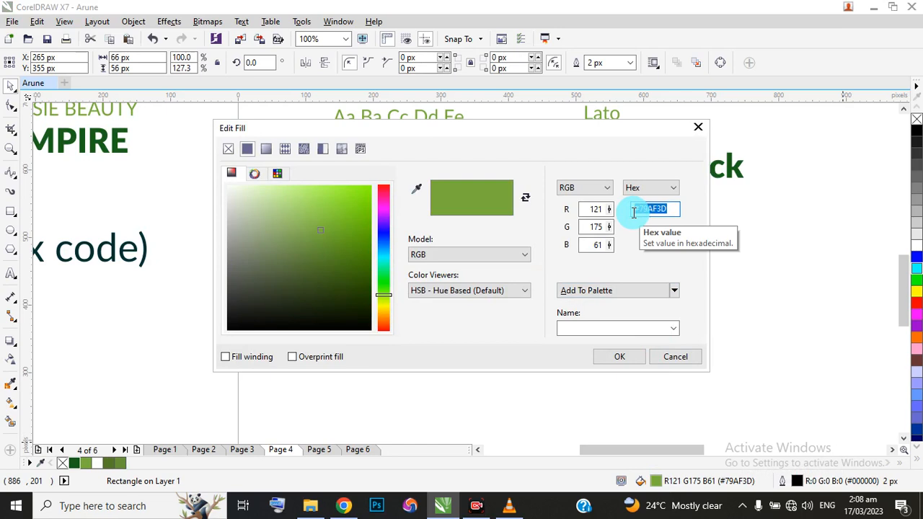
click(619, 356)
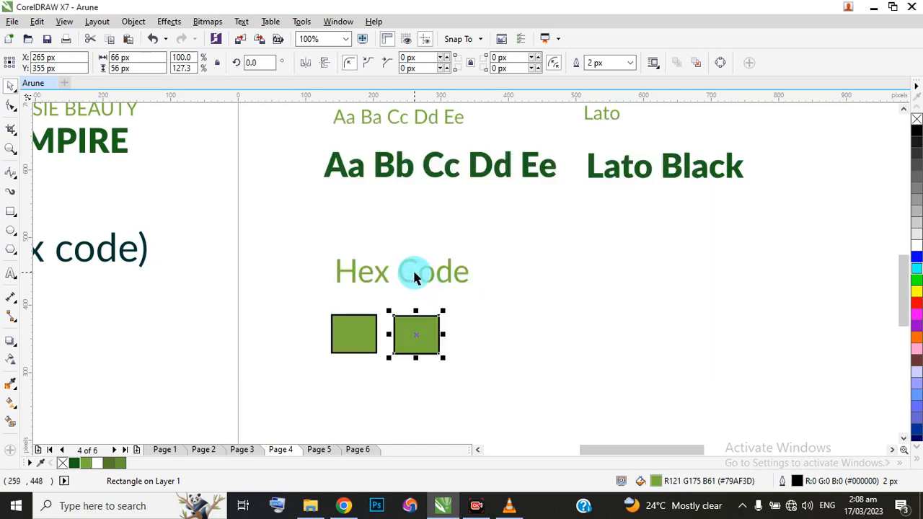
Duplicate the Hex Code heading beside the rectangles, at about X 504, Y 360 px, and replace its text with the copied #79AF3D.
click(409, 280)
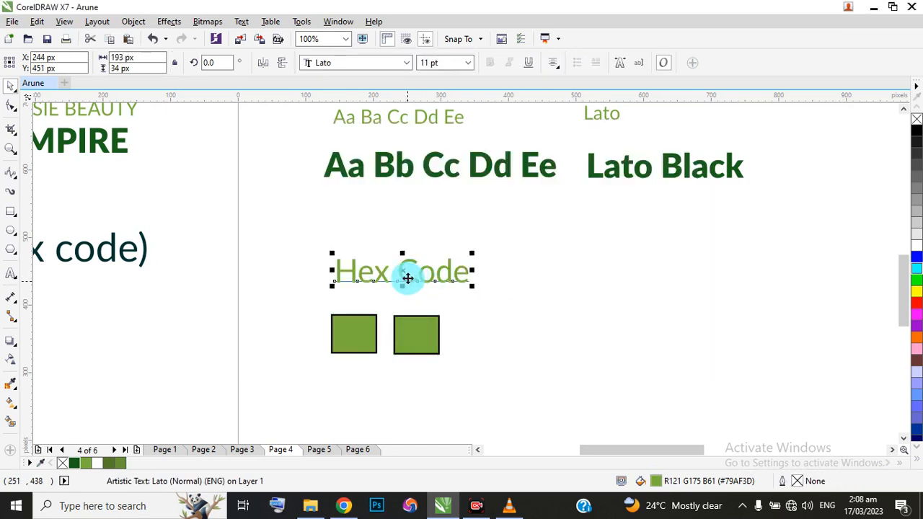
drag(408, 278, 581, 339)
right_click(581, 340)
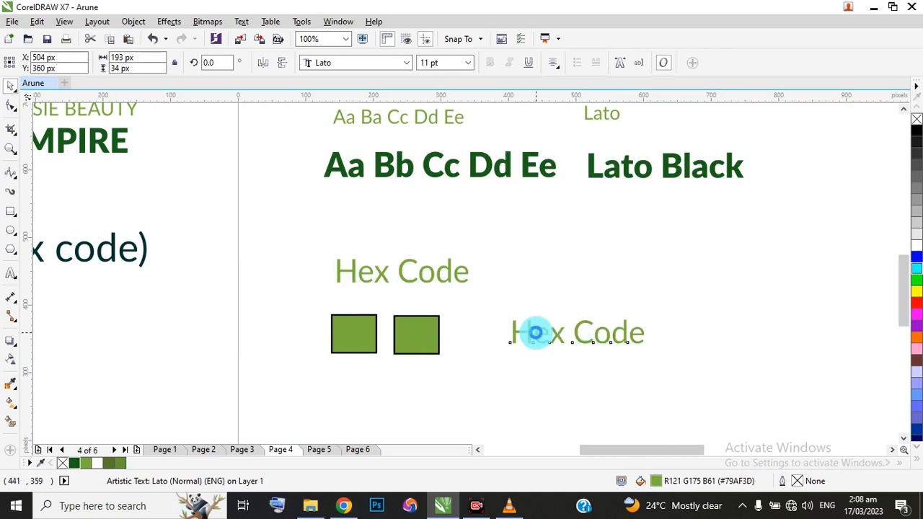
double_click(534, 332)
drag(509, 329, 648, 331)
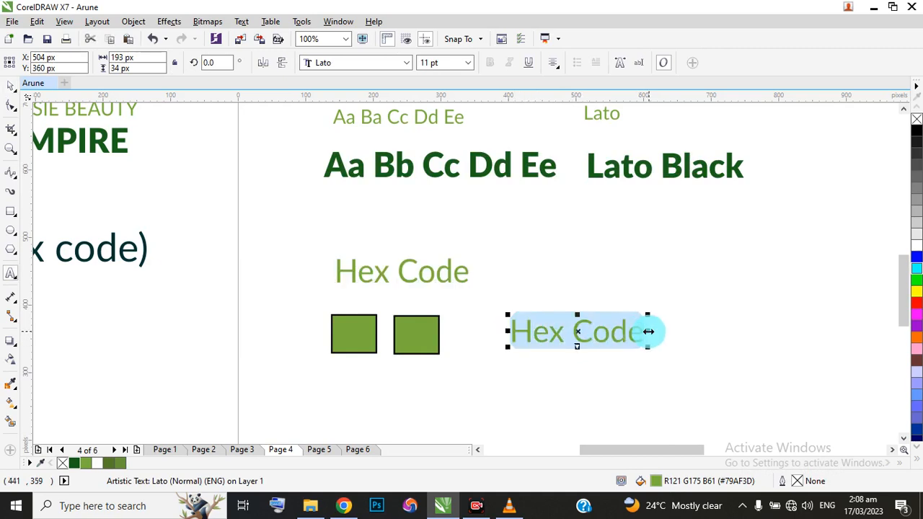
key(ctrl+v)
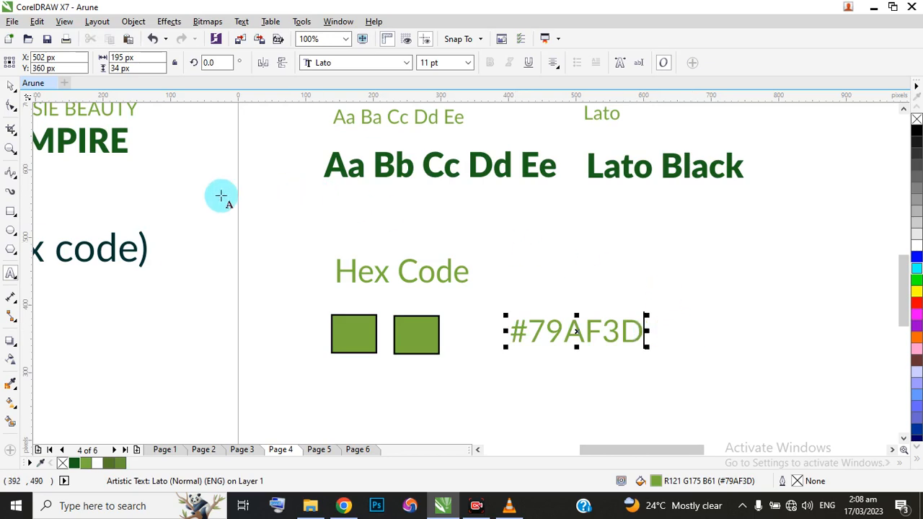
click(13, 86)
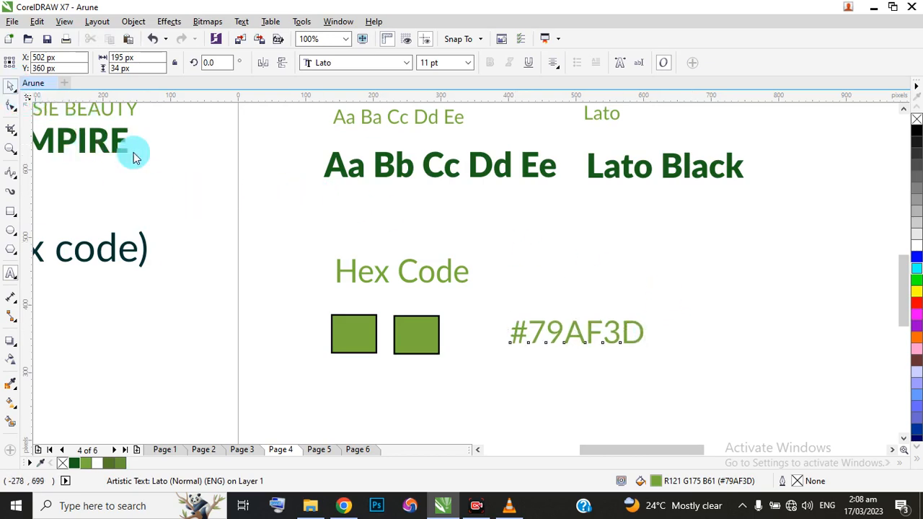
Duplicate the #79AF3D label directly below itself, at about X 501, Y 302 px.
drag(577, 330, 577, 371)
right_click(576, 371)
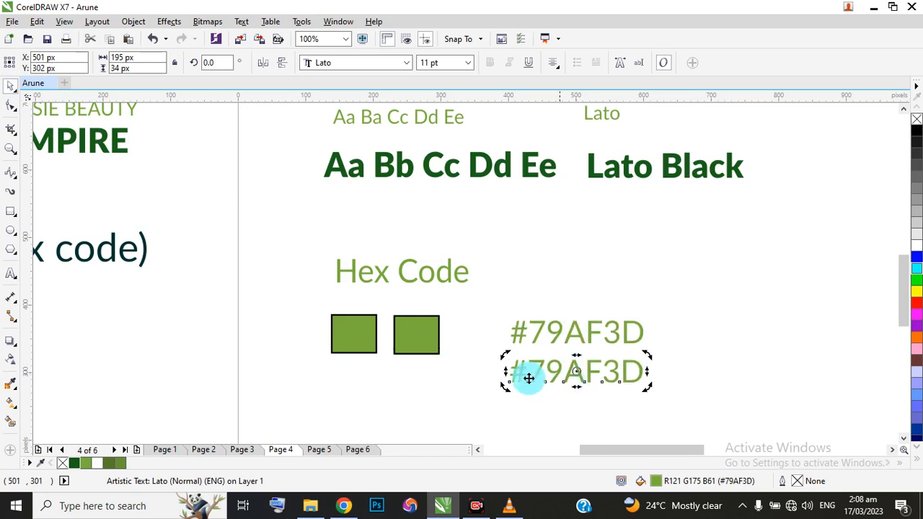
click(448, 172)
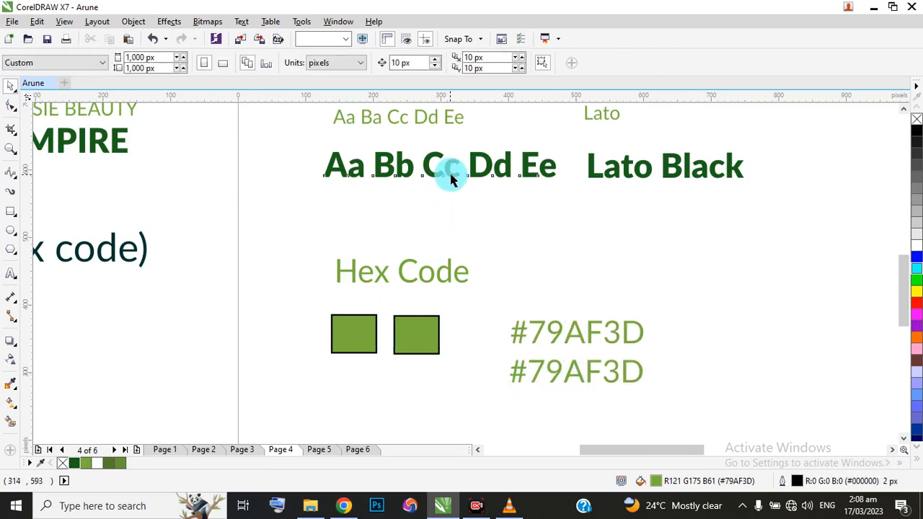
Copy the hex value of the bold dark green letter sample's fill colour.
click(450, 177)
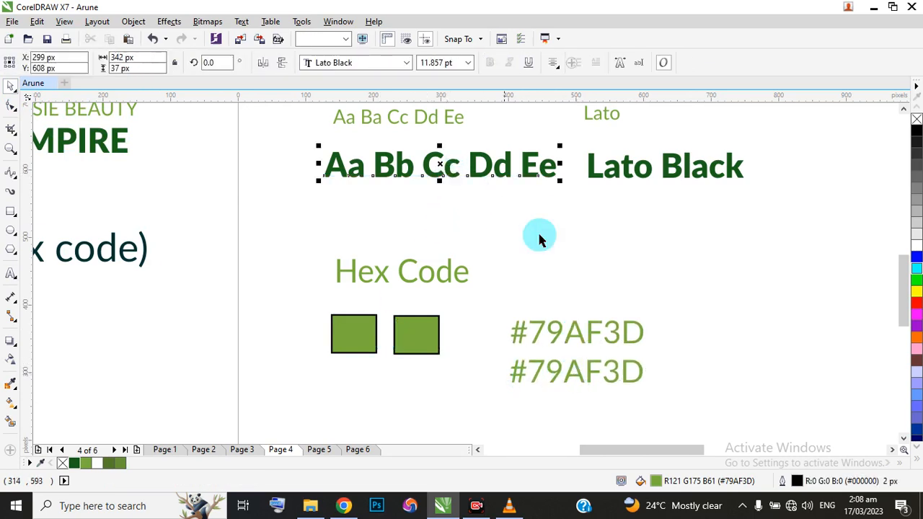
double_click(656, 481)
click(651, 211)
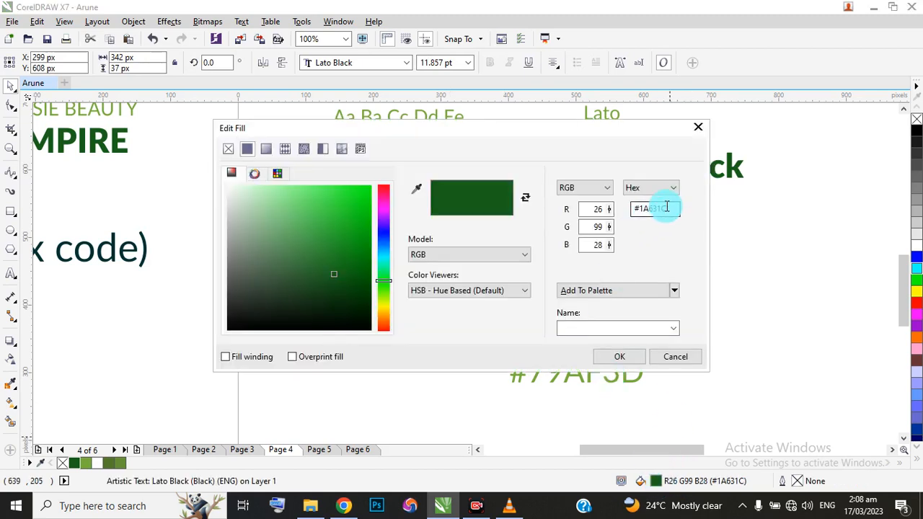
drag(667, 208, 626, 209)
key(ctrl+c)
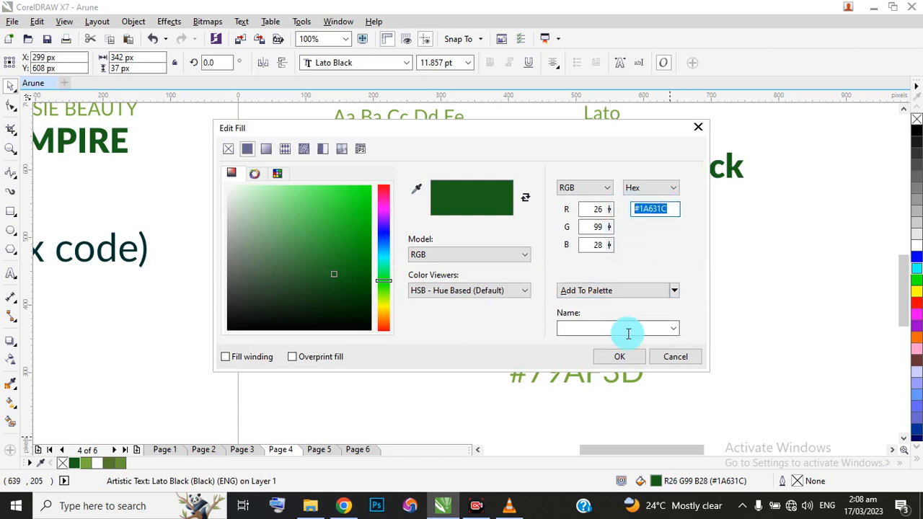
click(619, 356)
Replace the lower hex label's text with the copied #1A631C and recolour the label dark green.
click(594, 373)
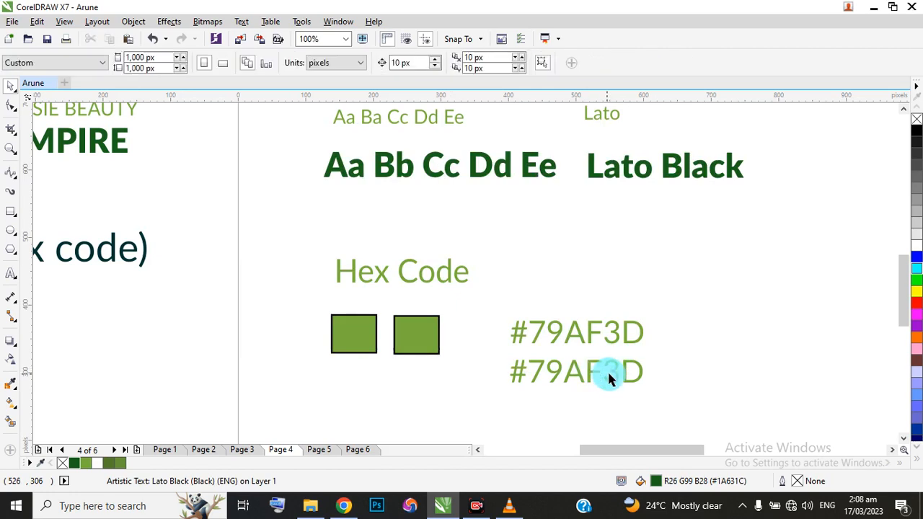
double_click(624, 369)
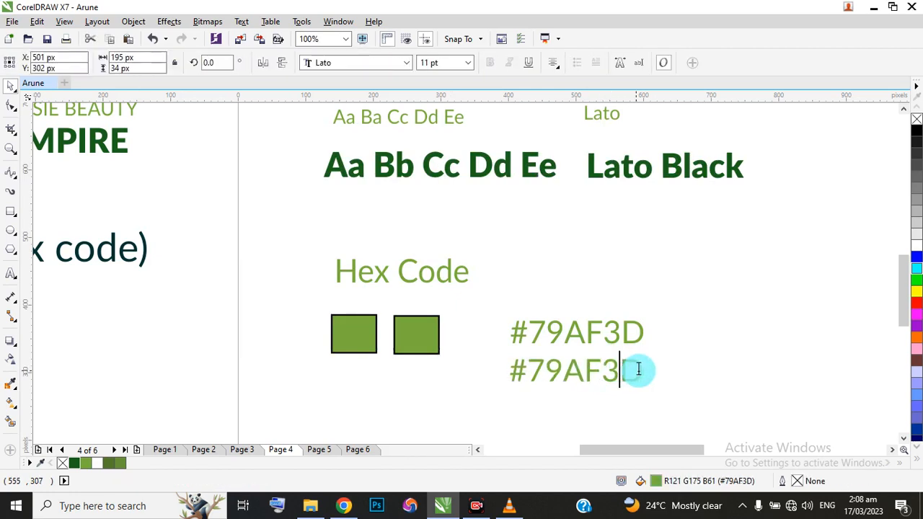
drag(643, 369, 501, 350)
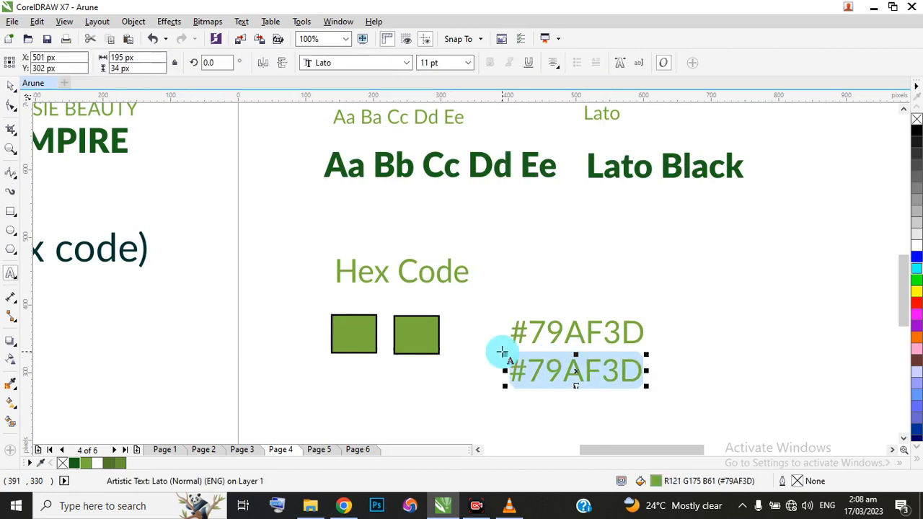
key(ctrl+v)
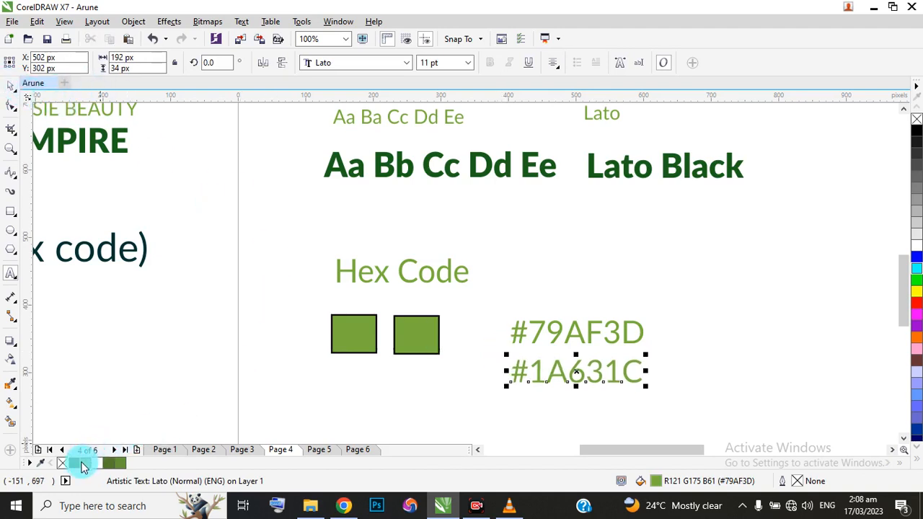
click(120, 462)
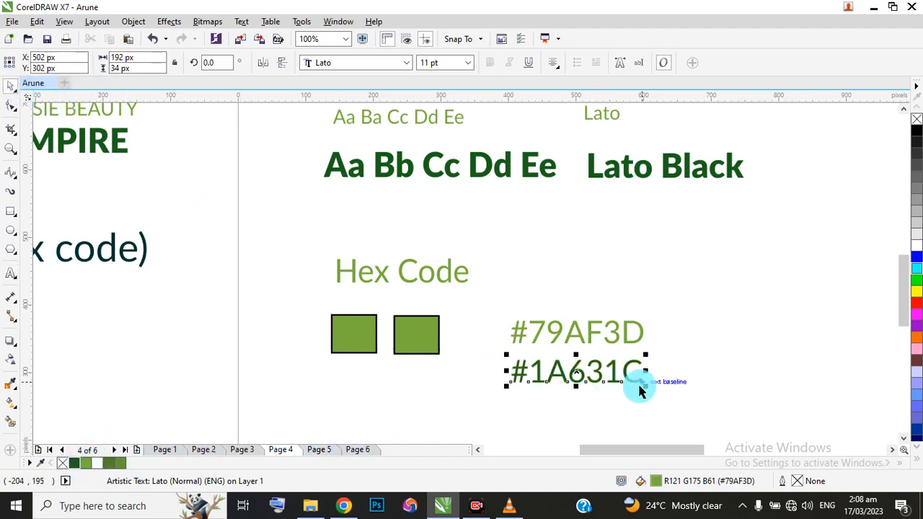
Fill the second rectangle under the Hex Code heading with dark green #1A631C.
scroll(634, 385, down, 2)
scroll(630, 385, down, 1)
scroll(591, 377, up, 1)
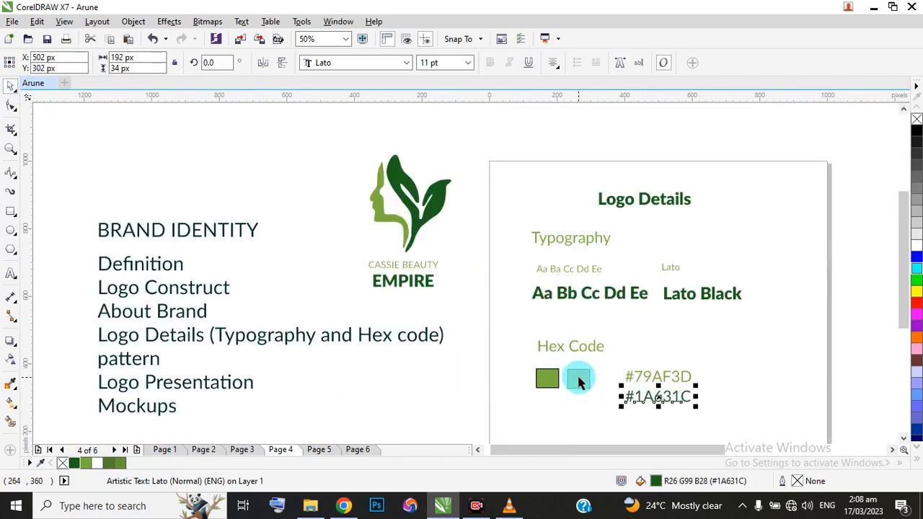
click(577, 384)
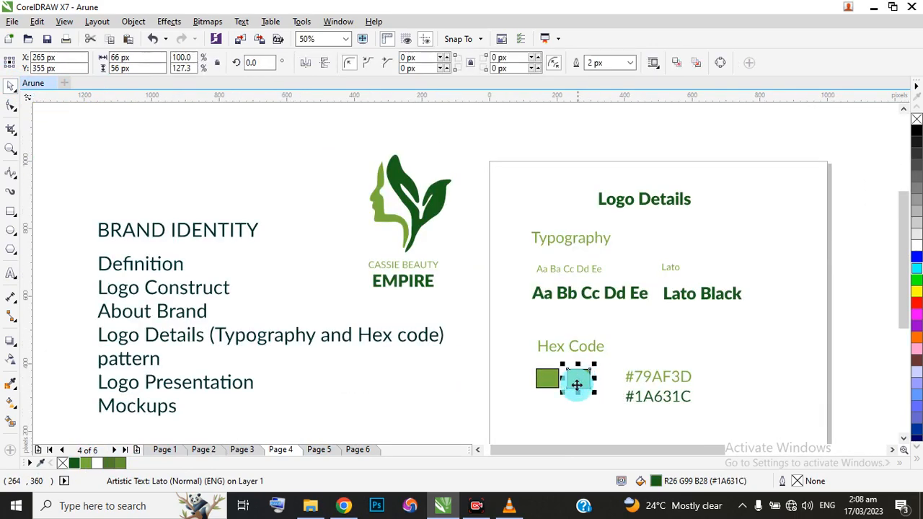
click(74, 465)
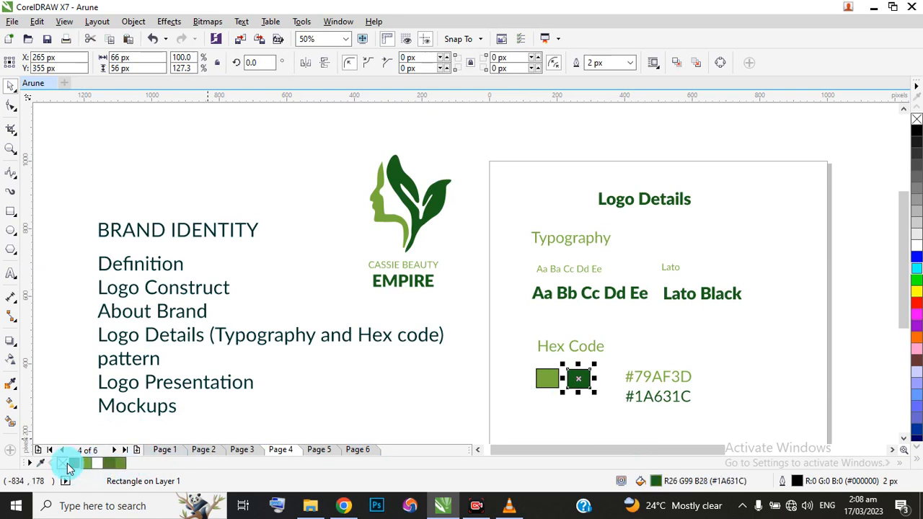
Remove the outlines from the dark green and light green rectangles.
scroll(601, 393, up, 2)
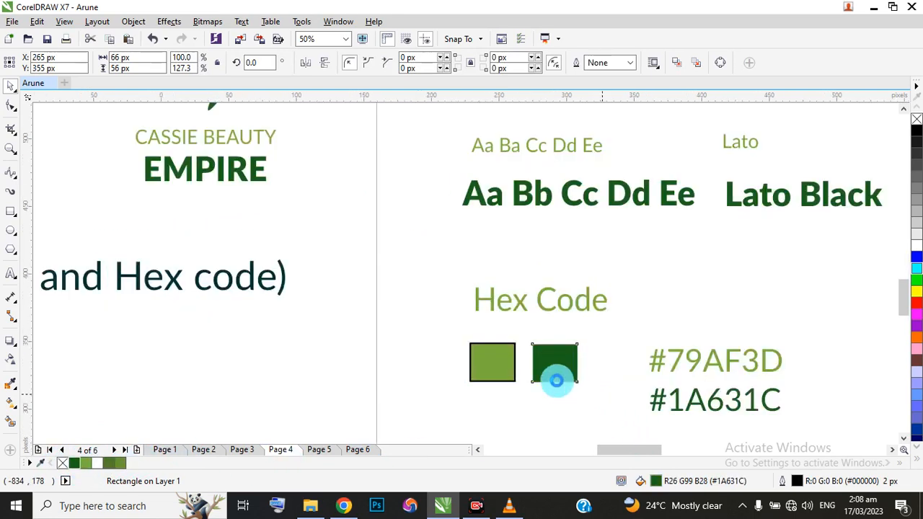
click(402, 344)
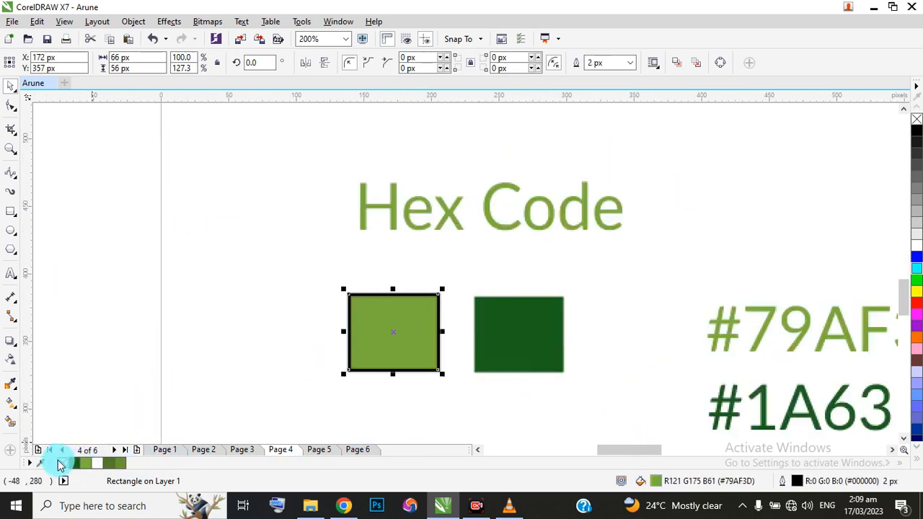
scroll(410, 347, down, 1)
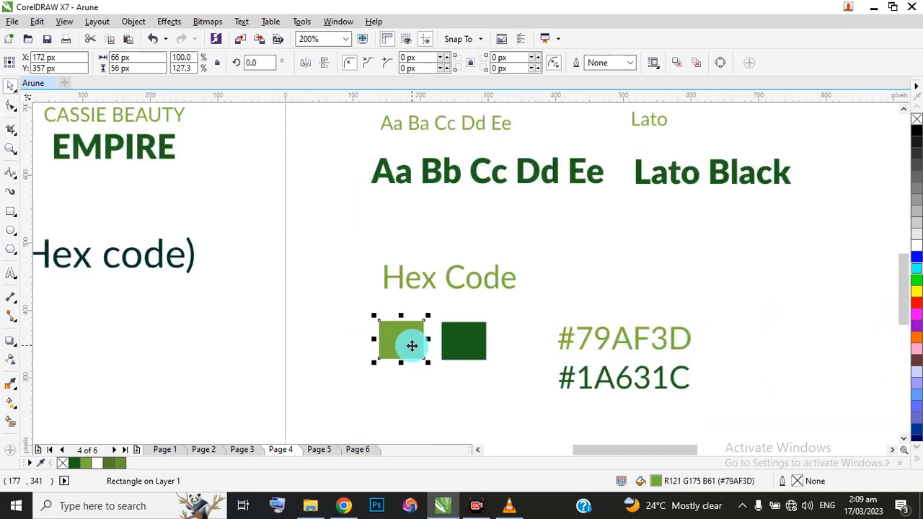
Align the two colour rectangles level with each other and stretch them together to about 498 px overall width.
click(470, 346)
drag(265, 310, 555, 389)
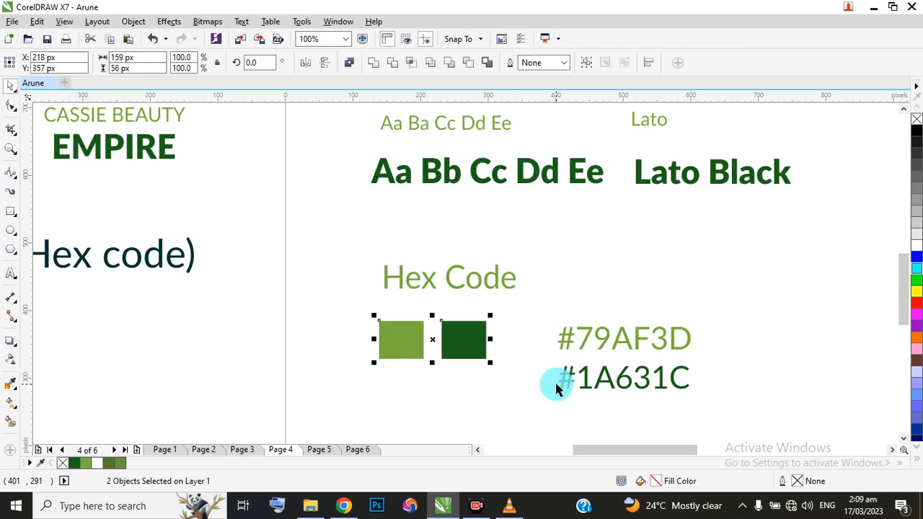
key(l)
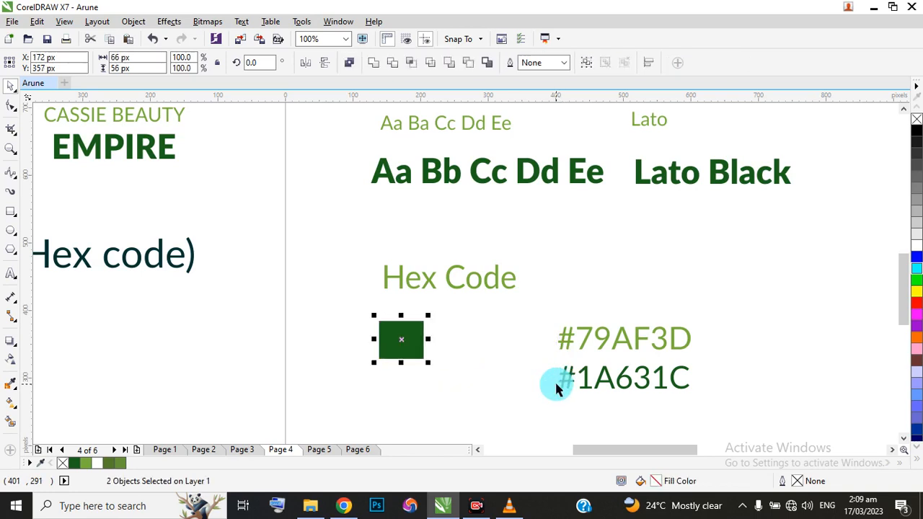
key(ctrl+z)
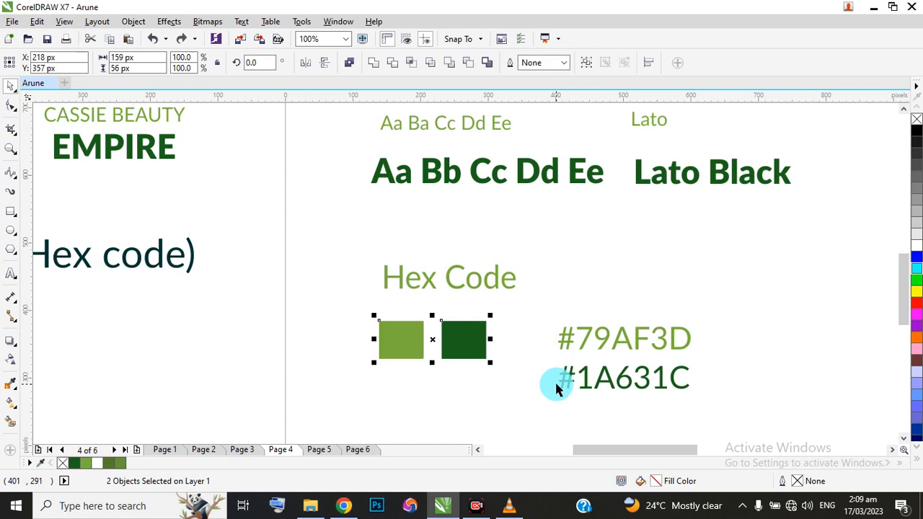
drag(490, 337, 718, 339)
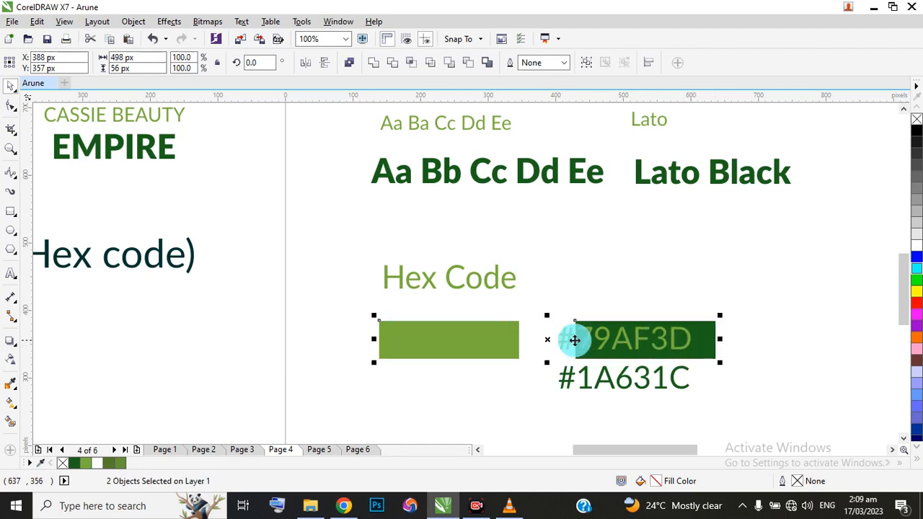
Move the #1A631C label beneath the dark green rectangle and the #79AF3D label beneath the light green one.
click(202, 344)
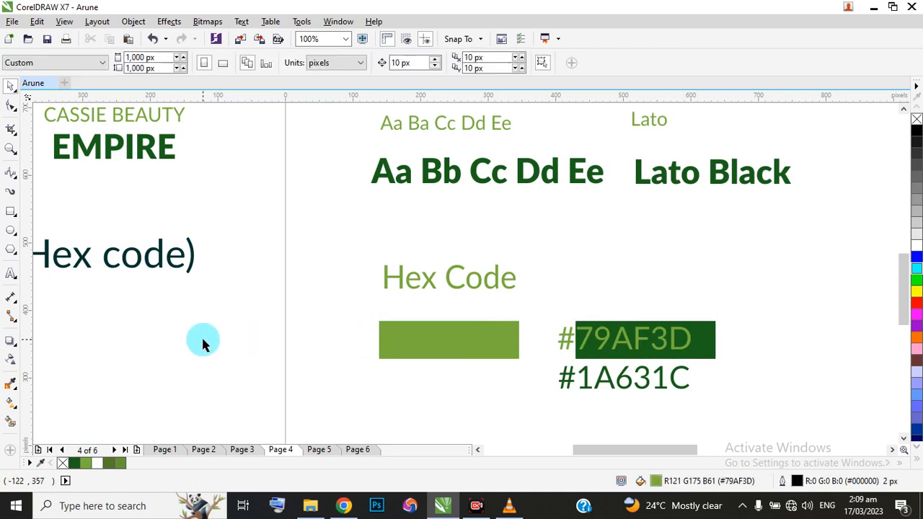
click(598, 386)
drag(570, 377, 618, 379)
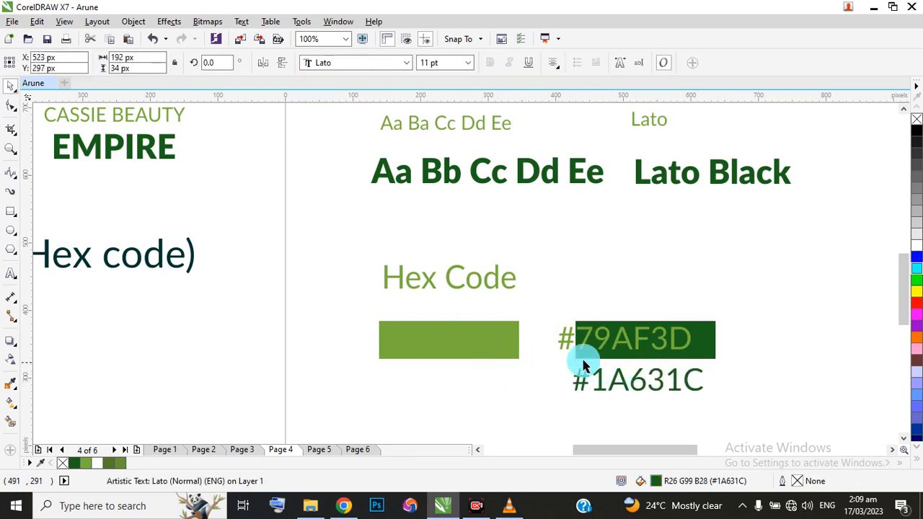
drag(565, 346, 384, 386)
scroll(384, 385, down, 1)
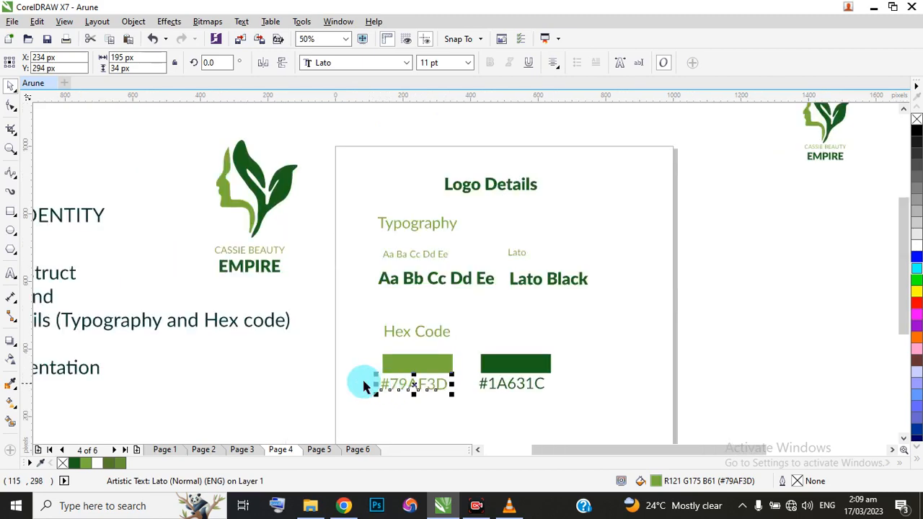
click(427, 331)
scroll(426, 321, down, 1)
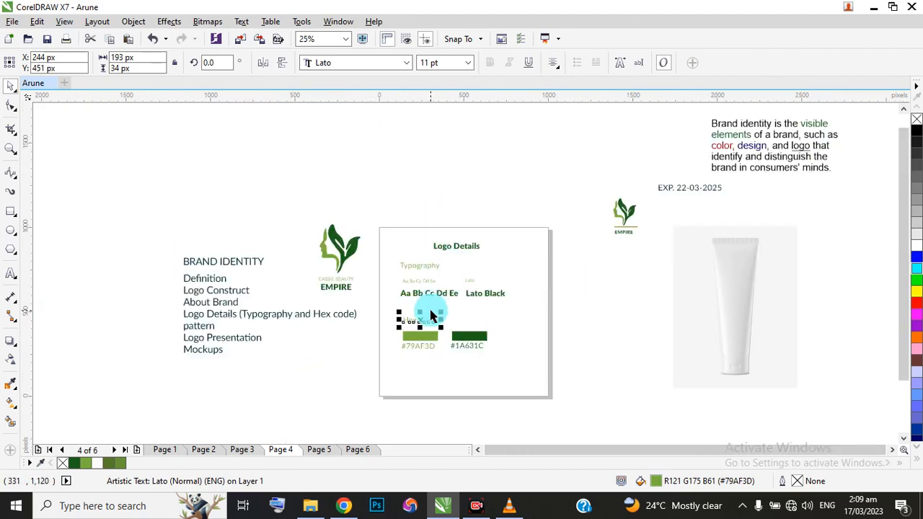
scroll(431, 315, up, 2)
scroll(335, 298, down, 1)
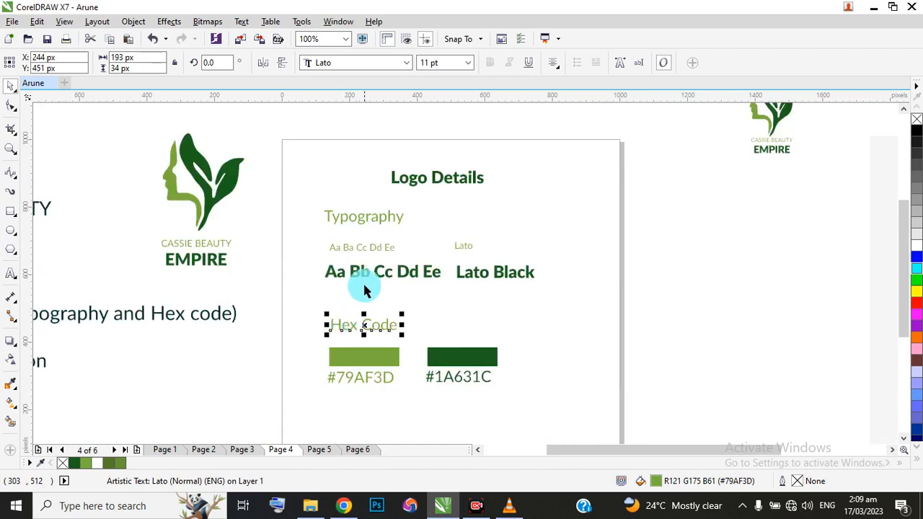
scroll(377, 151, down, 1)
Add a page-sized rectangle of 1,000 by 1,000 px behind the content, filled white and without an outline.
click(435, 181)
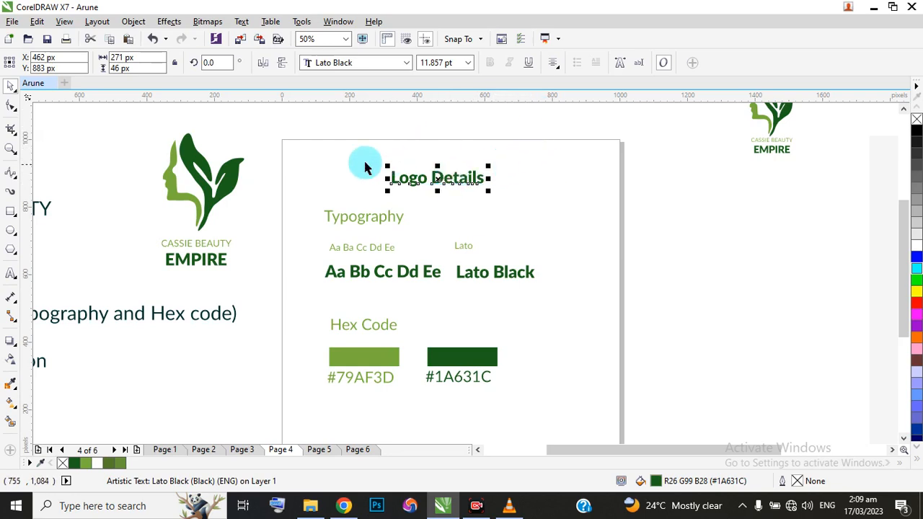
double_click(10, 212)
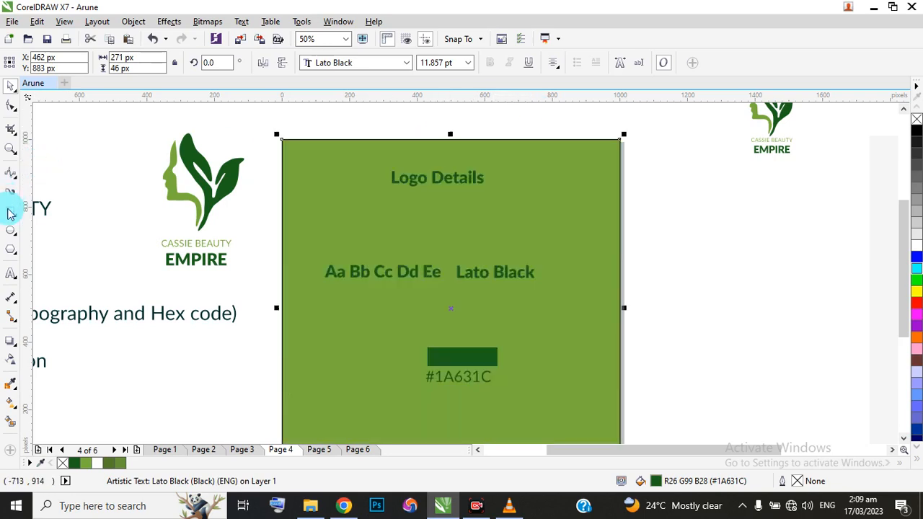
click(11, 87)
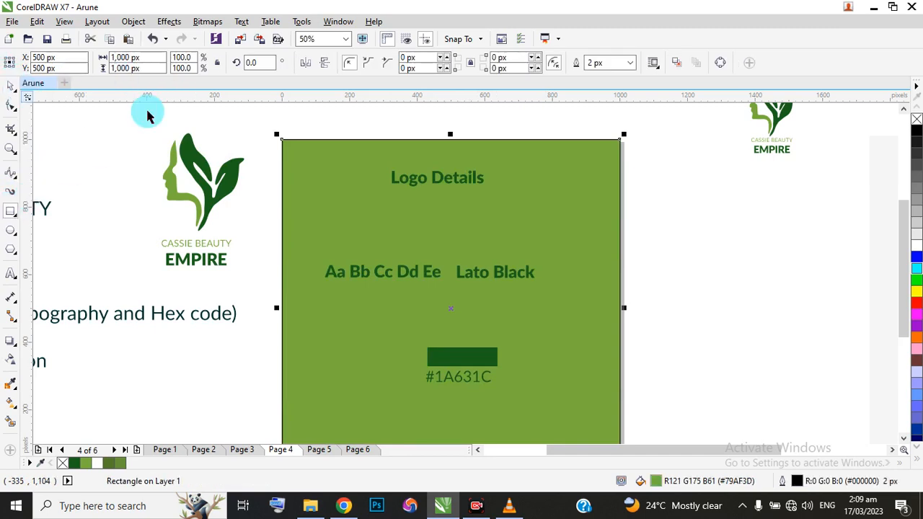
click(917, 249)
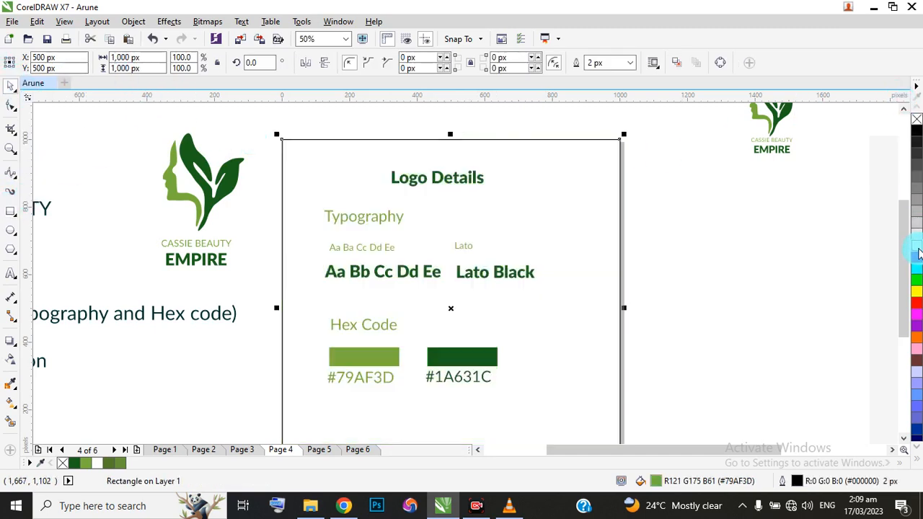
right_click(62, 464)
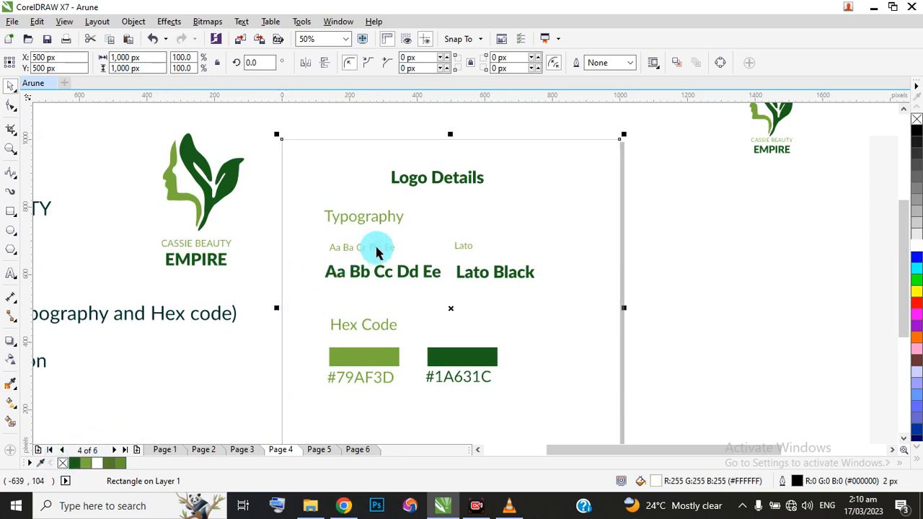
click(412, 186)
shift+click(513, 164)
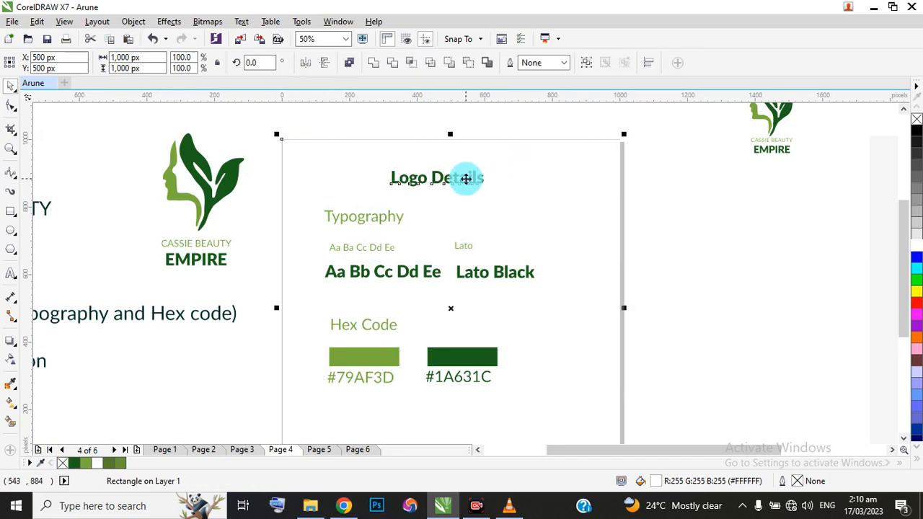
shift+click(466, 178)
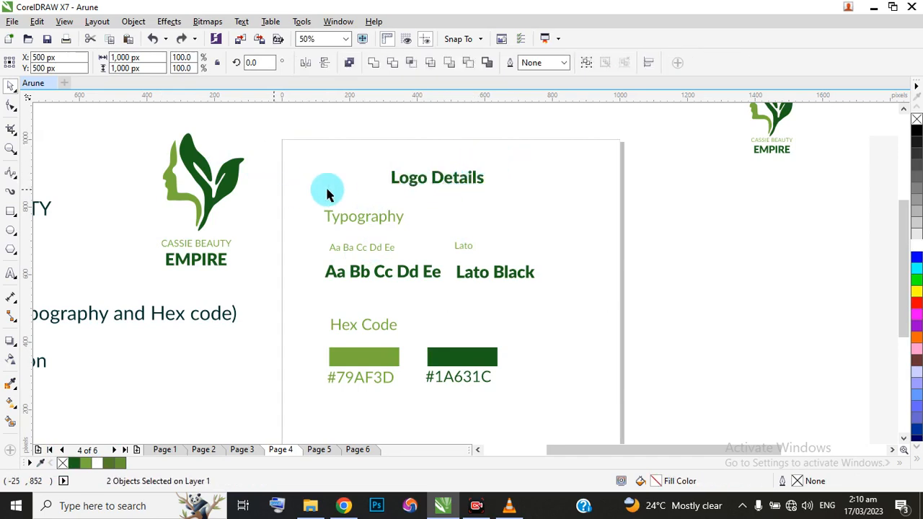
key(Escape)
Centre the Logo Details heading horizontally on the page-sized white rectangle.
click(407, 189)
shift+click(546, 180)
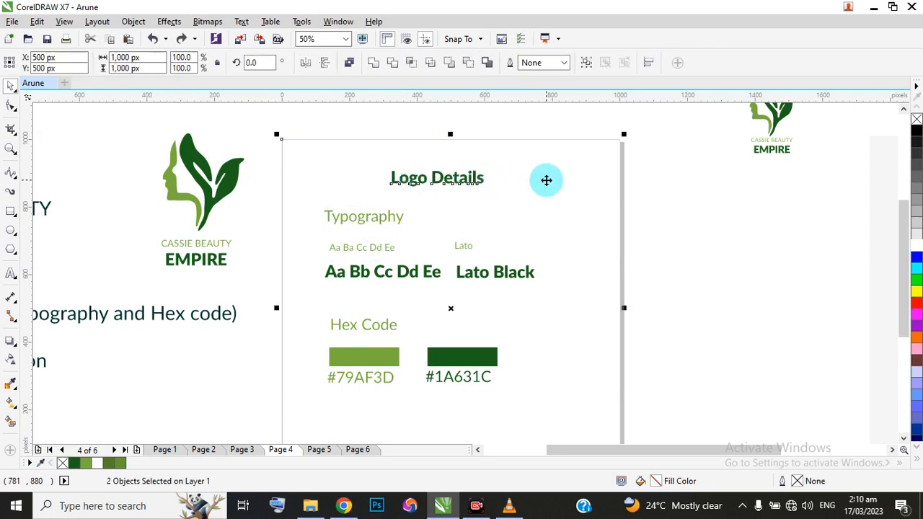
key(c)
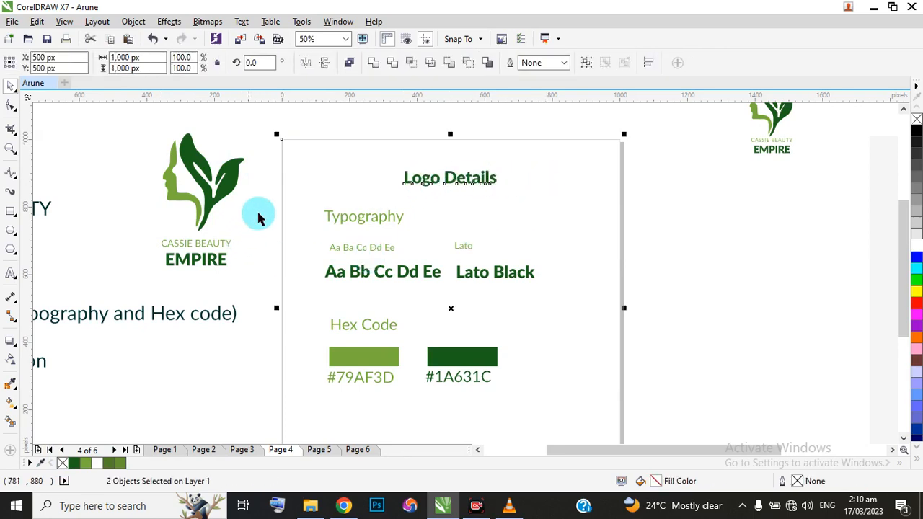
drag(264, 198, 565, 343)
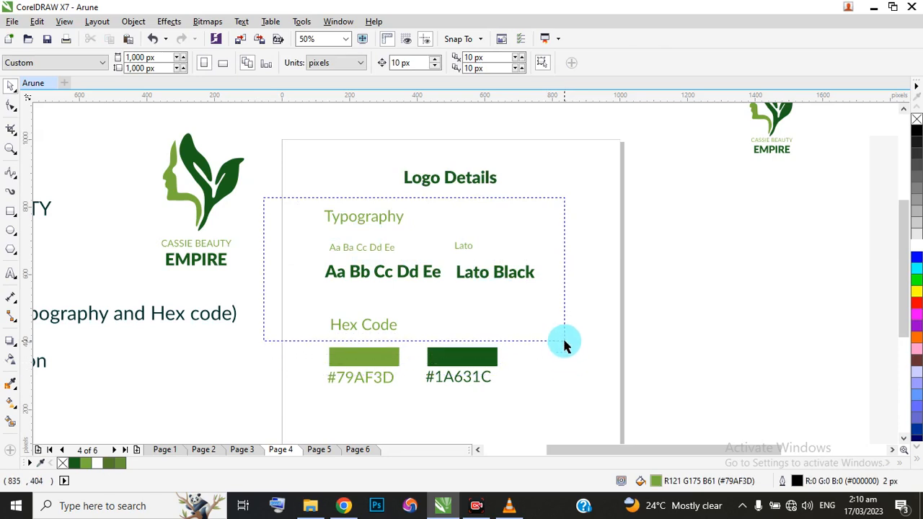
key(l)
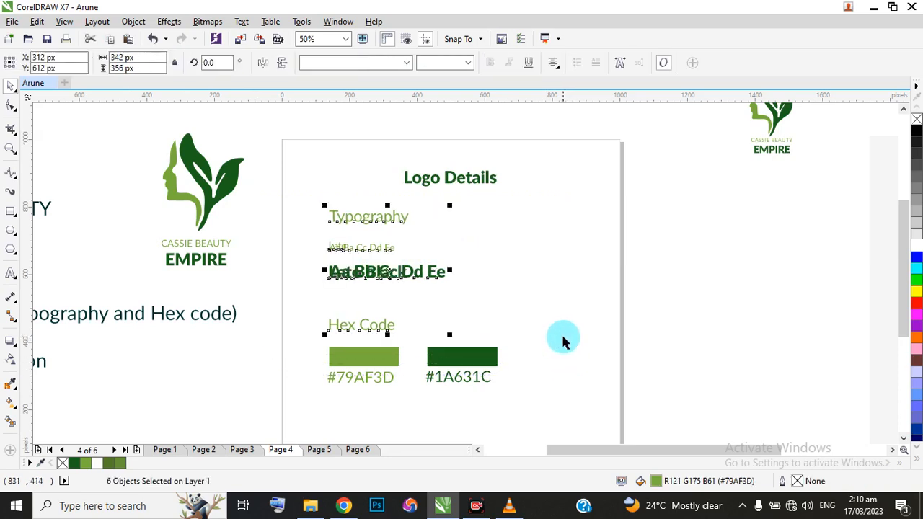
key(ctrl+z)
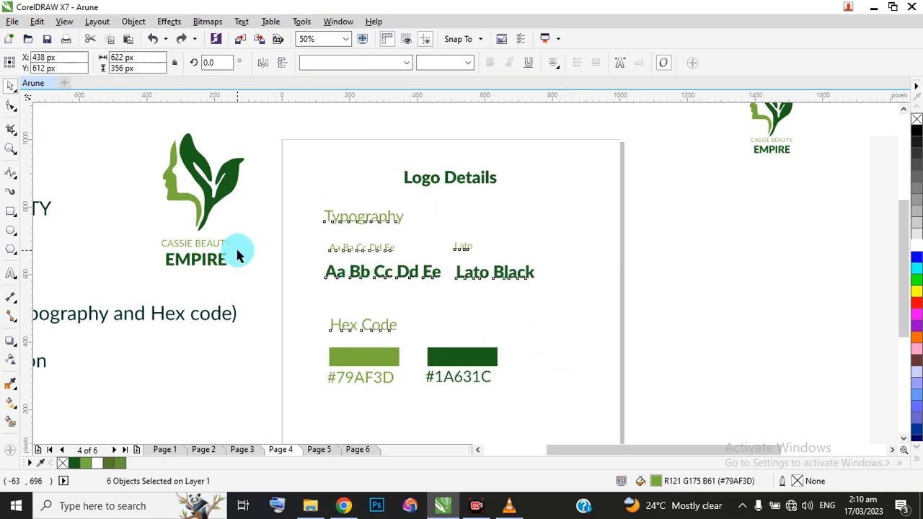
Left-align the Lato and Lato Black font names with each other, and the two letter samples with each other.
drag(243, 235, 515, 260)
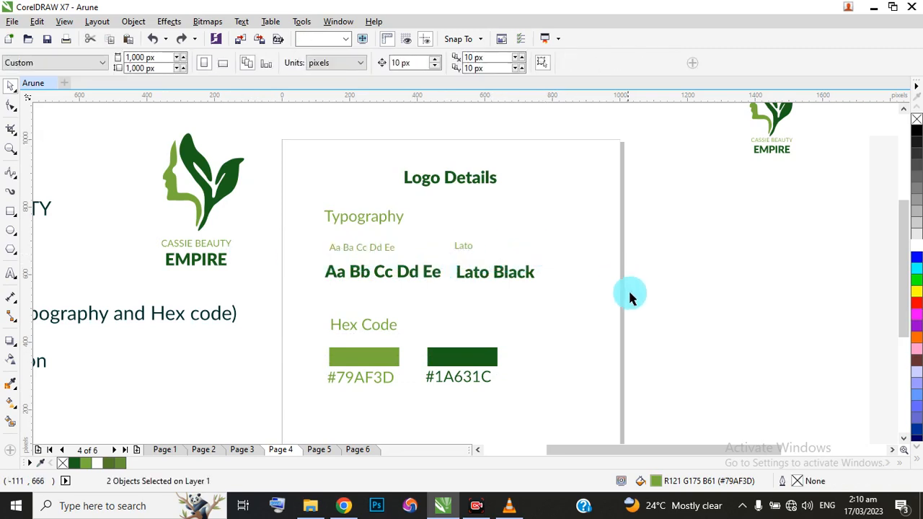
drag(687, 298, 443, 228)
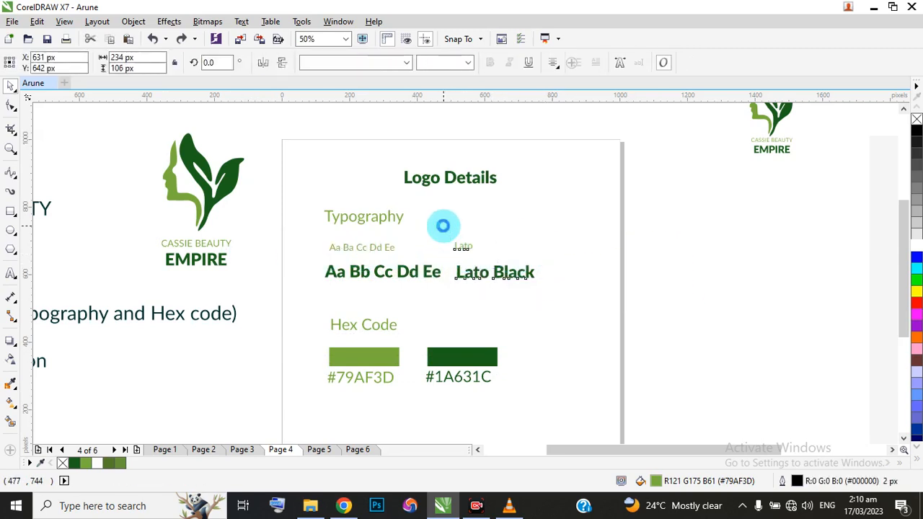
drag(305, 247, 454, 286)
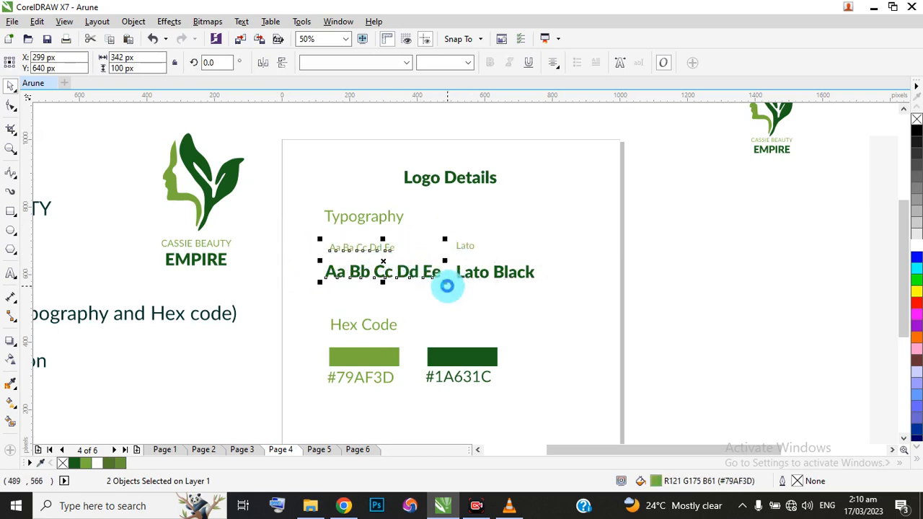
Move the two font names right to about X 670 px and shift the whole Typography block slightly down.
drag(673, 304, 445, 213)
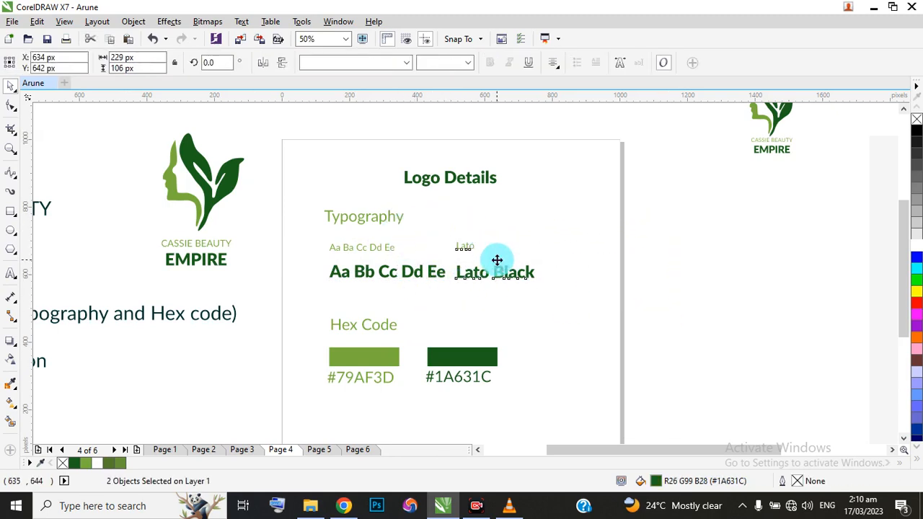
mouse_move(497, 260)
mouse_down()
mouse_move(509, 260)
mouse_move(508, 268)
mouse_up()
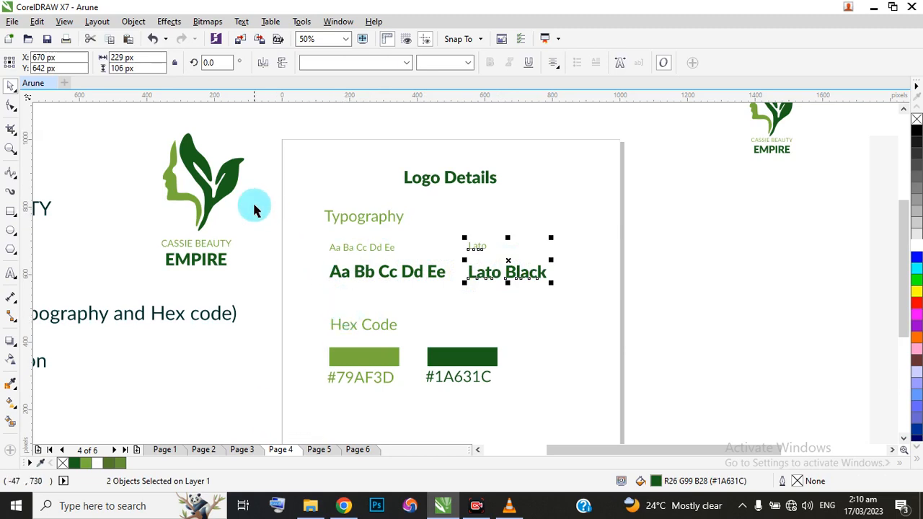
drag(546, 286, 575, 303)
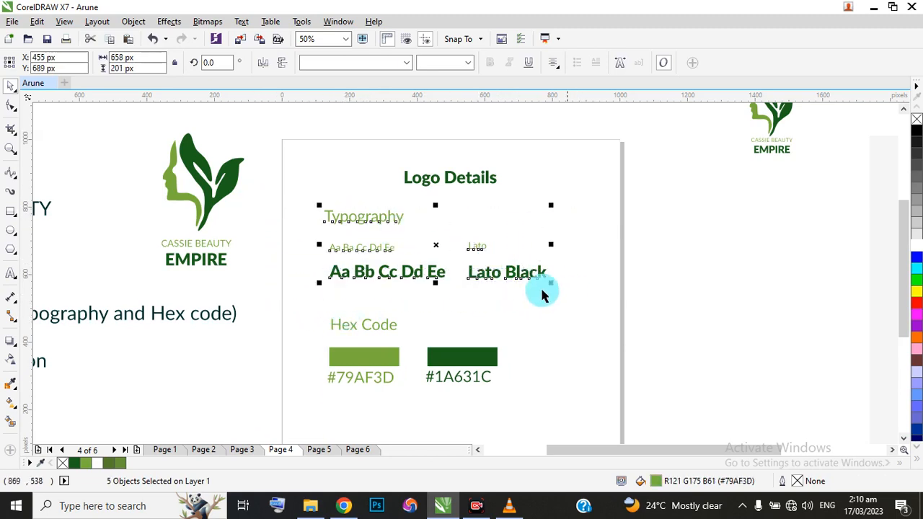
drag(436, 251, 436, 261)
Left-align the Hex Code heading, light green swatch and #79AF3D label with each other and with the bold letter sample above them.
drag(263, 316, 410, 401)
key(l)
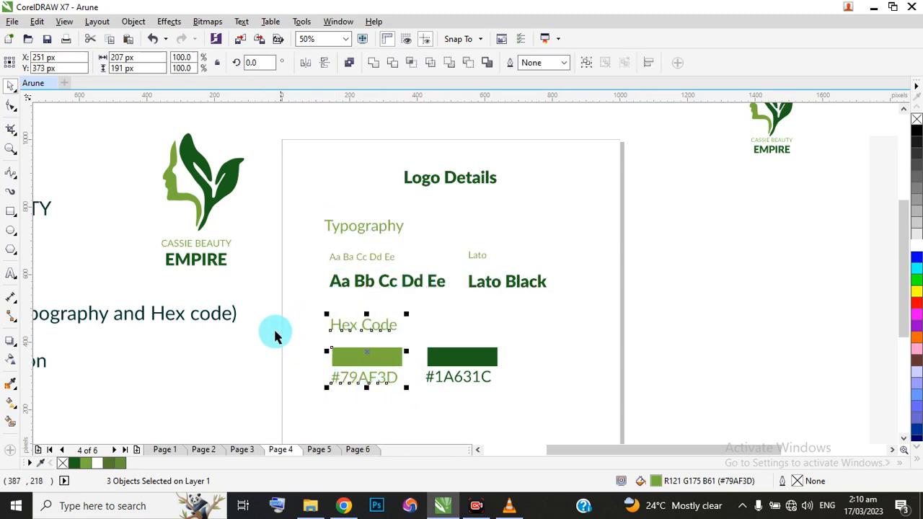
shift+click(338, 283)
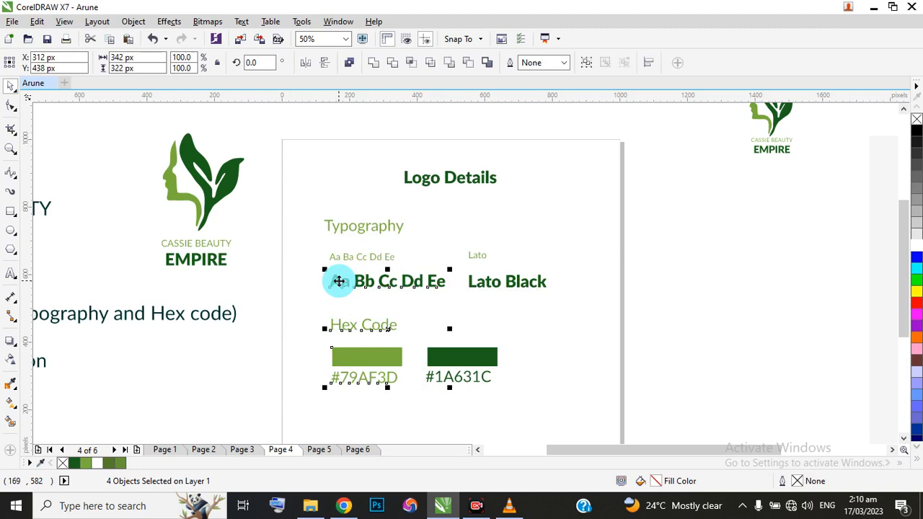
key(l)
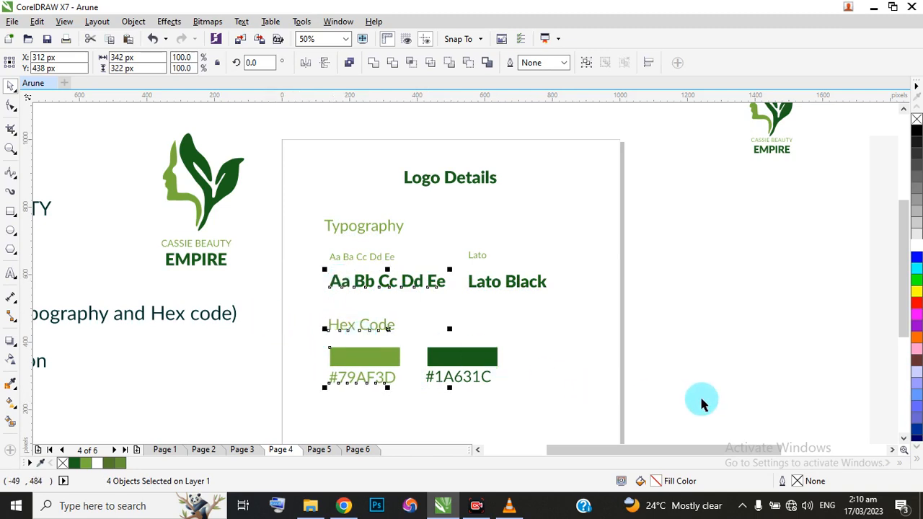
Move the dark green swatch and its #1A631C label right, and shift the whole Hex Code block down to about Y 309 px.
drag(680, 412, 411, 324)
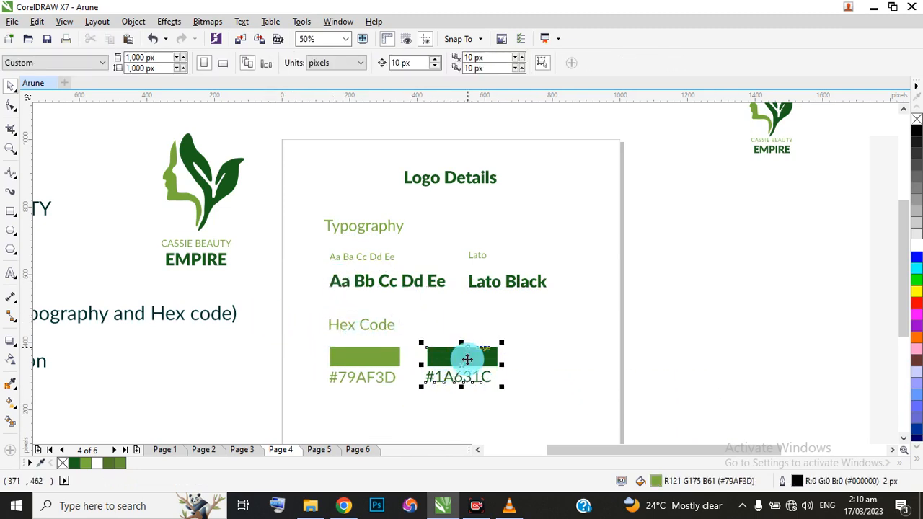
drag(461, 364, 482, 367)
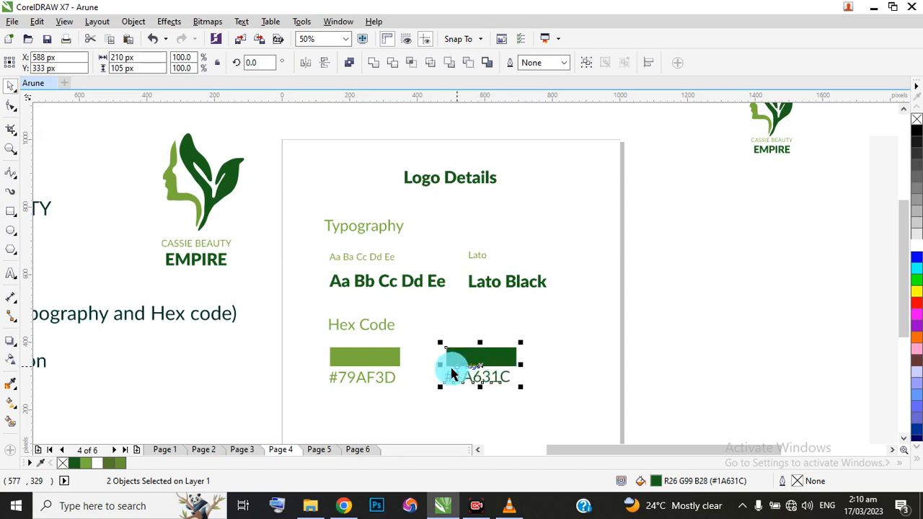
scroll(375, 287, down, 2)
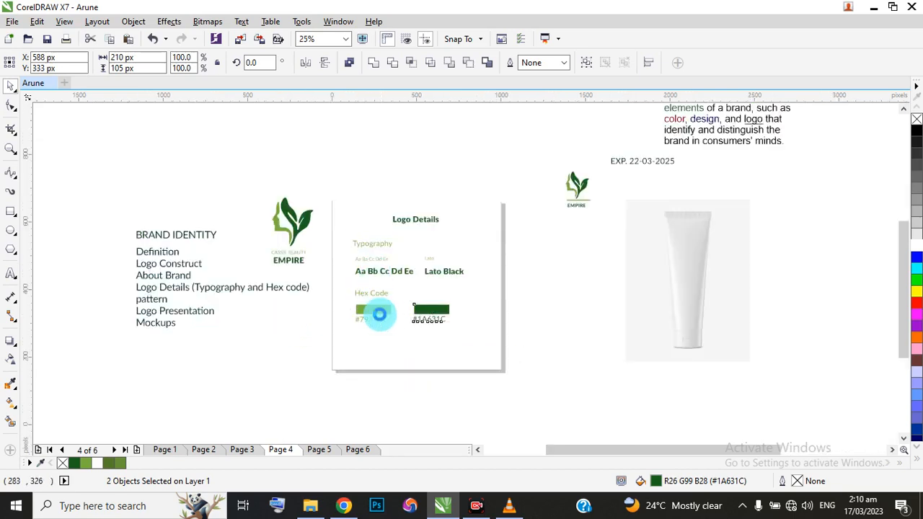
scroll(379, 313, up, 2)
drag(267, 259, 545, 352)
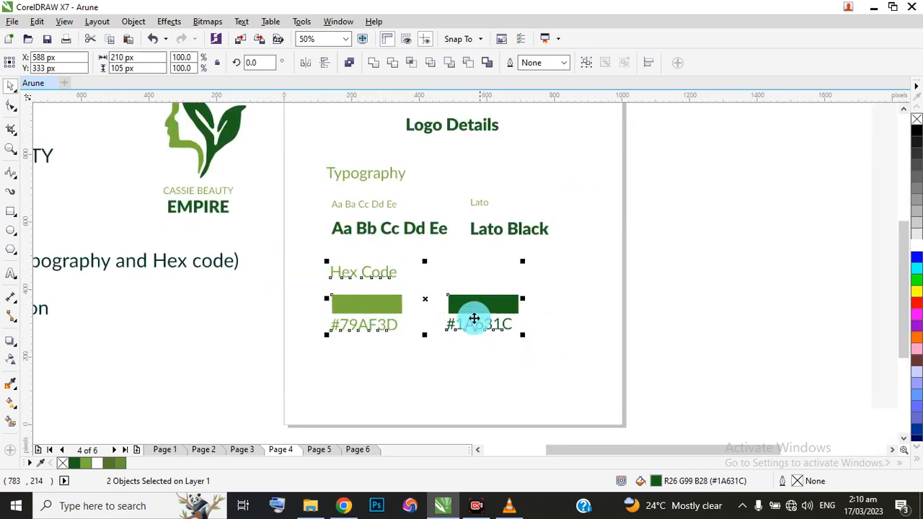
drag(424, 298, 425, 321)
scroll(415, 243, down, 1)
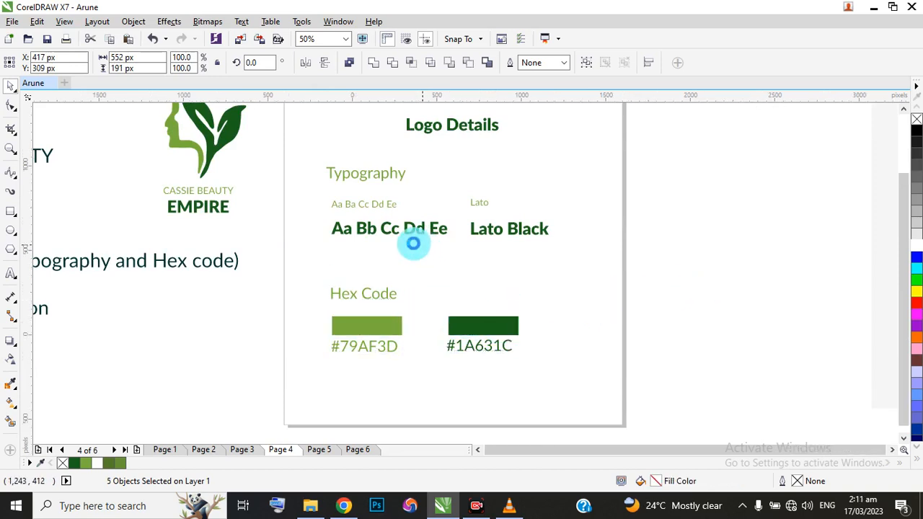
scroll(416, 214, up, 1)
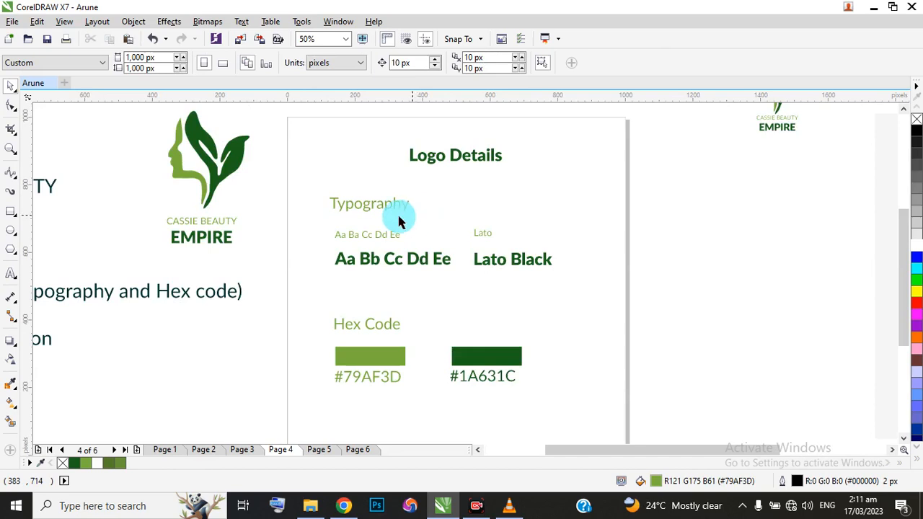
Left-align the Typography heading with the two letter samples below it.
click(372, 204)
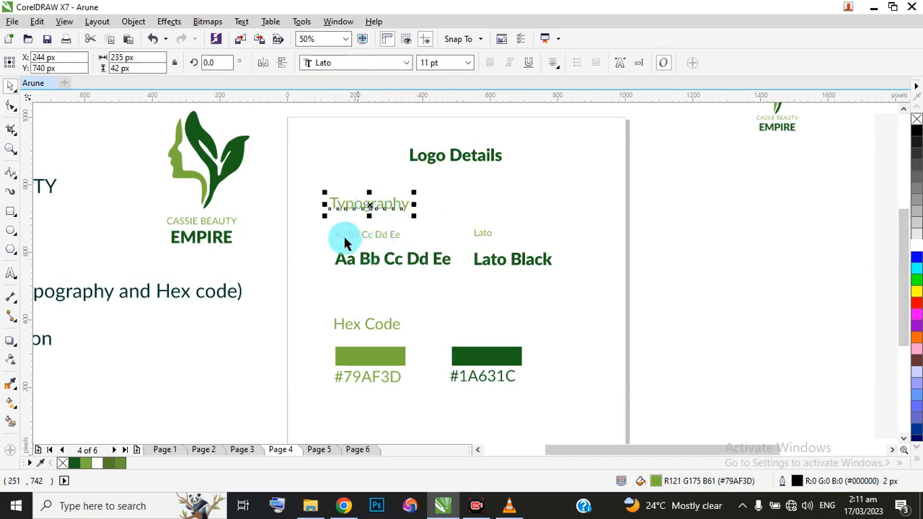
drag(262, 185, 467, 287)
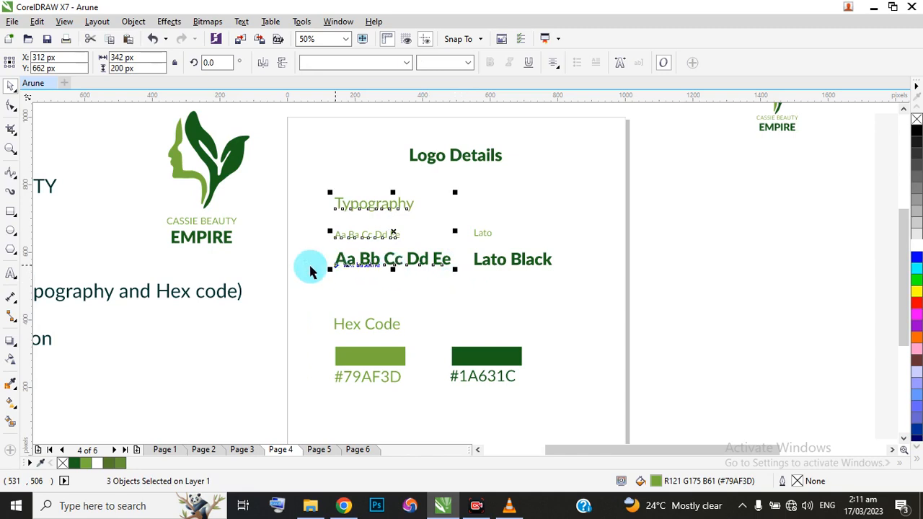
drag(267, 185, 461, 416)
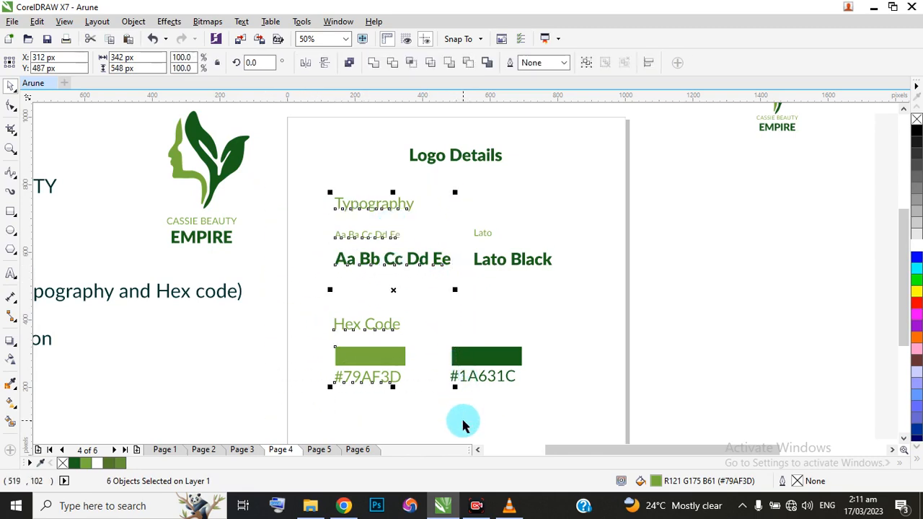
click(743, 354)
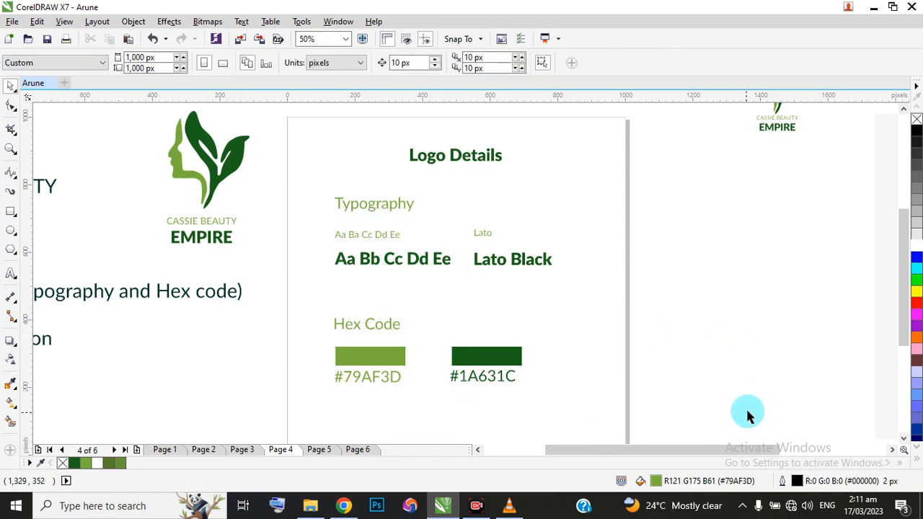
Left-align the dark green swatch and its #1A631C label with the Lato and Lato Black font names.
drag(742, 416, 412, 272)
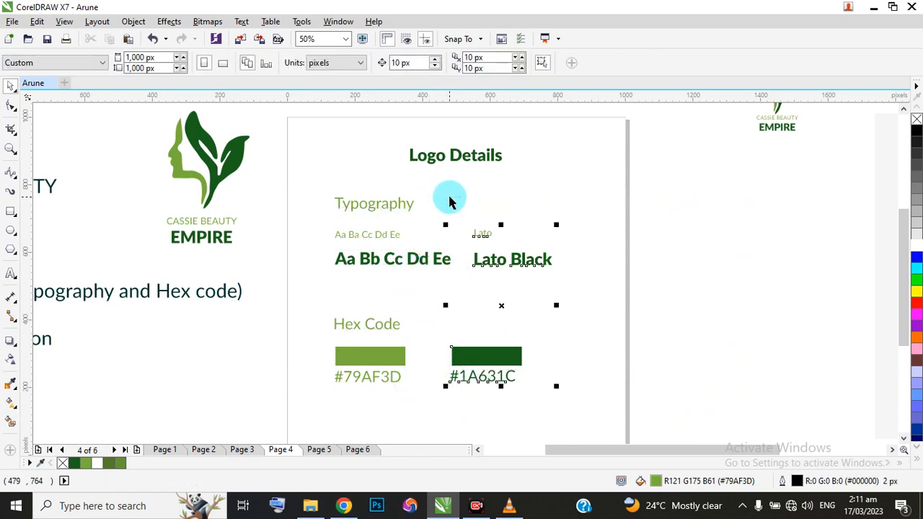
key(c)
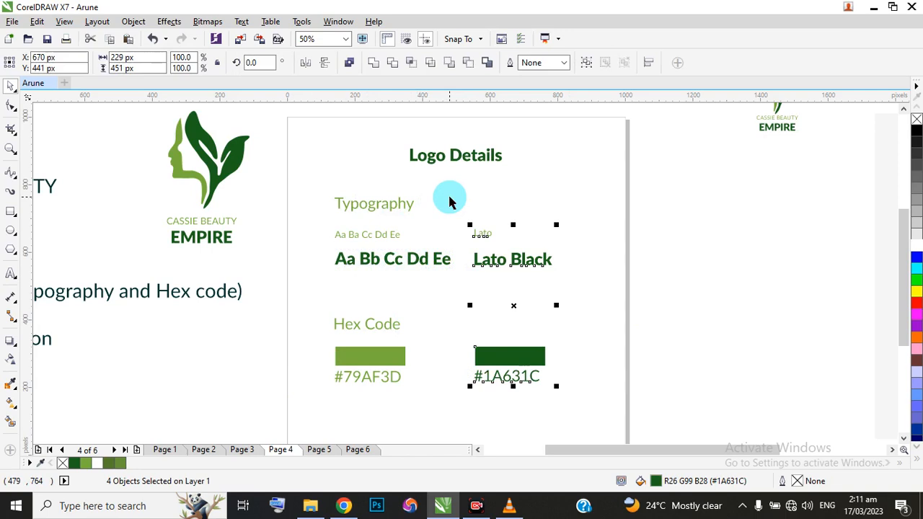
click(696, 300)
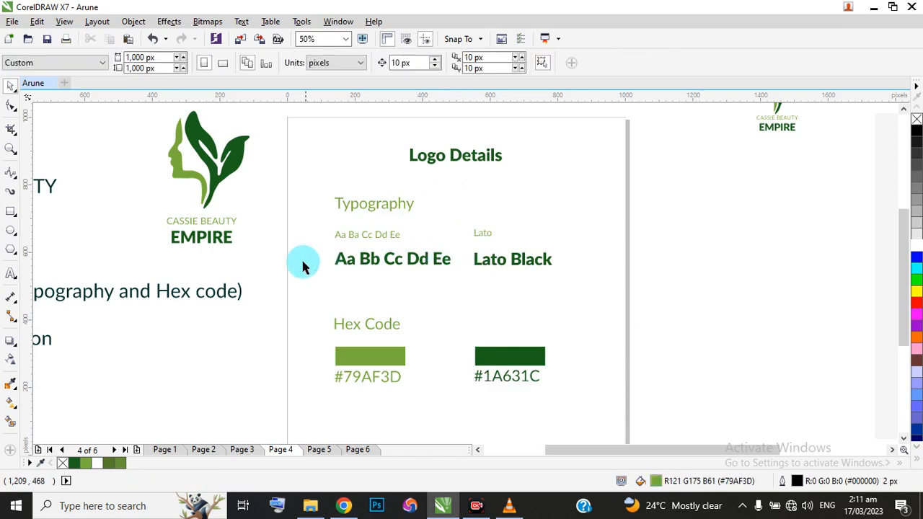
Check the alignment of the Logo Details page and review the remaining sections in the Brand Identity outline.
scroll(418, 325, down, 1)
scroll(394, 329, up, 1)
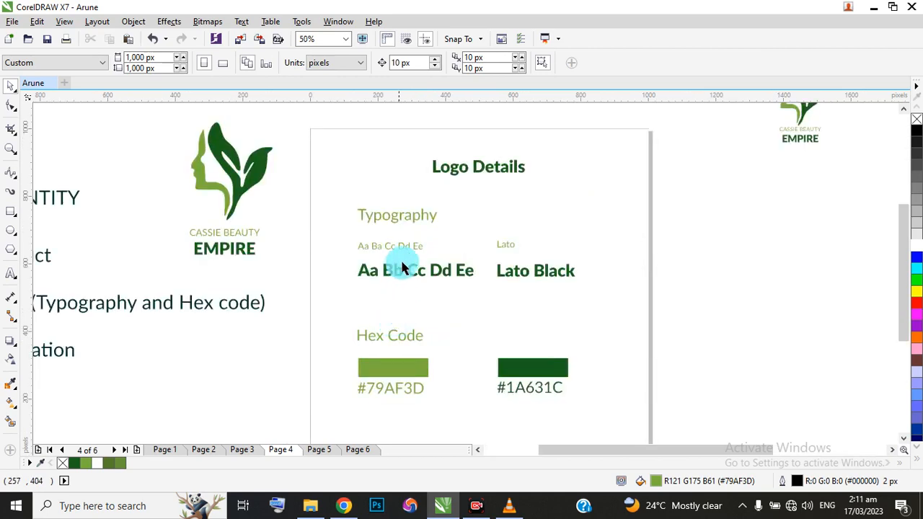
click(410, 247)
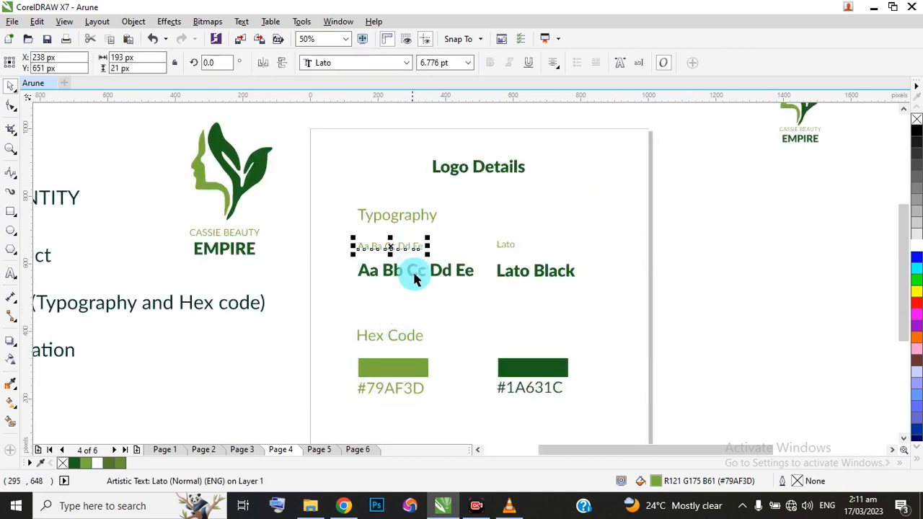
click(413, 391)
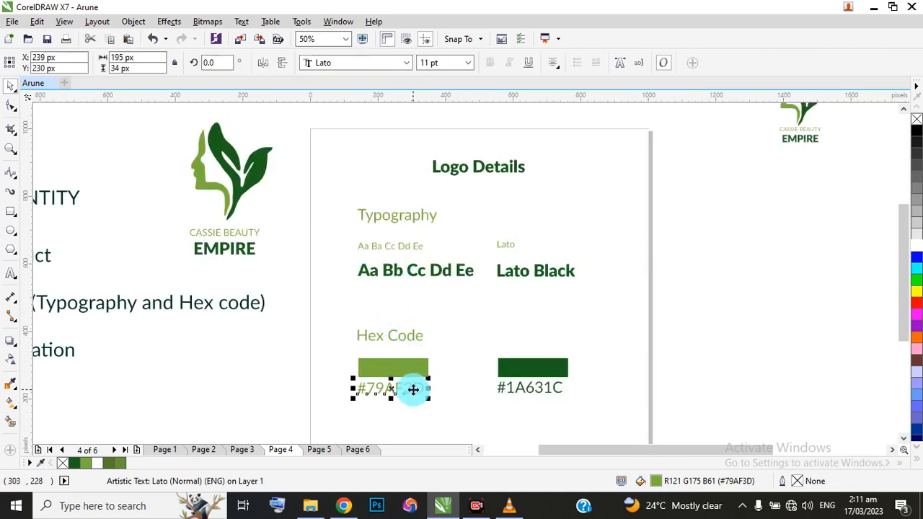
drag(279, 374, 339, 382)
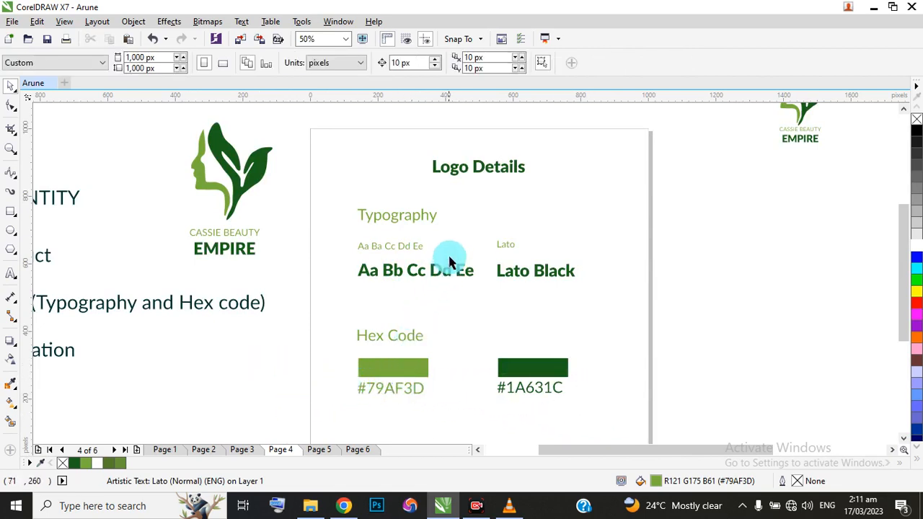
scroll(437, 281, down, 2)
scroll(220, 292, up, 2)
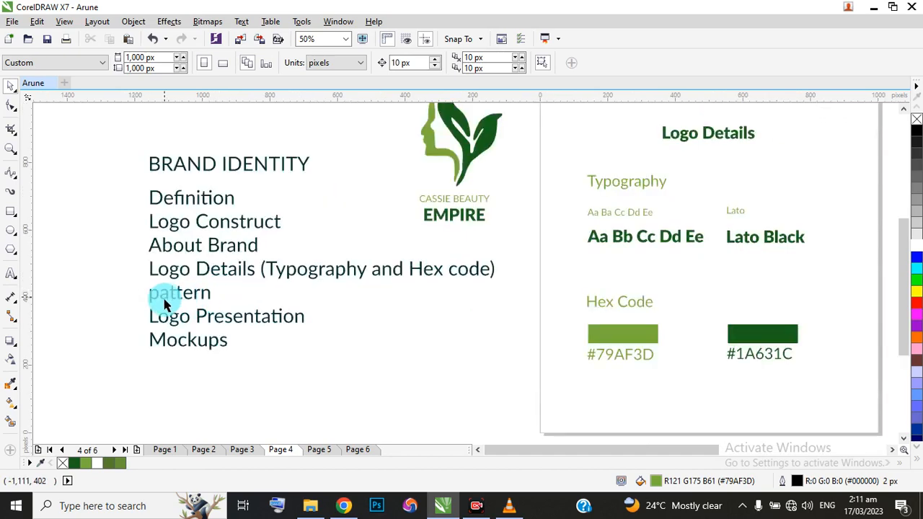
scroll(179, 314, down, 2)
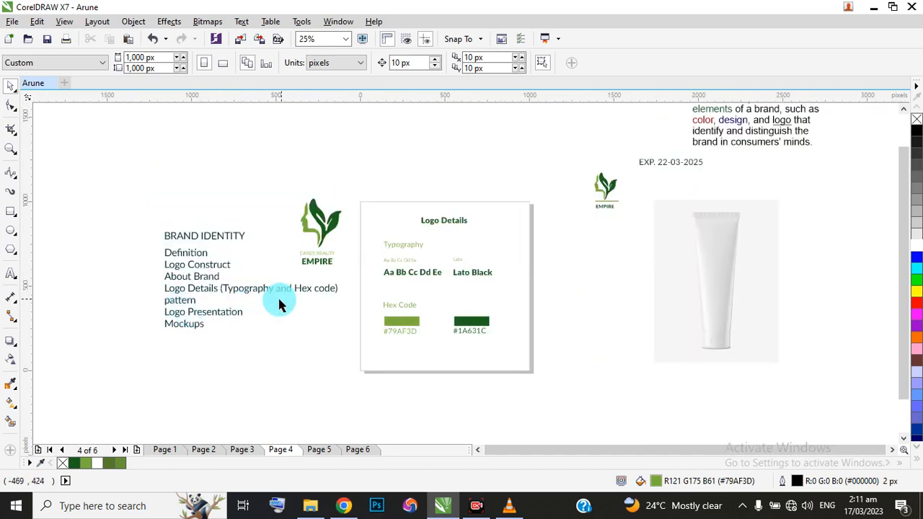
scroll(276, 298, up, 2)
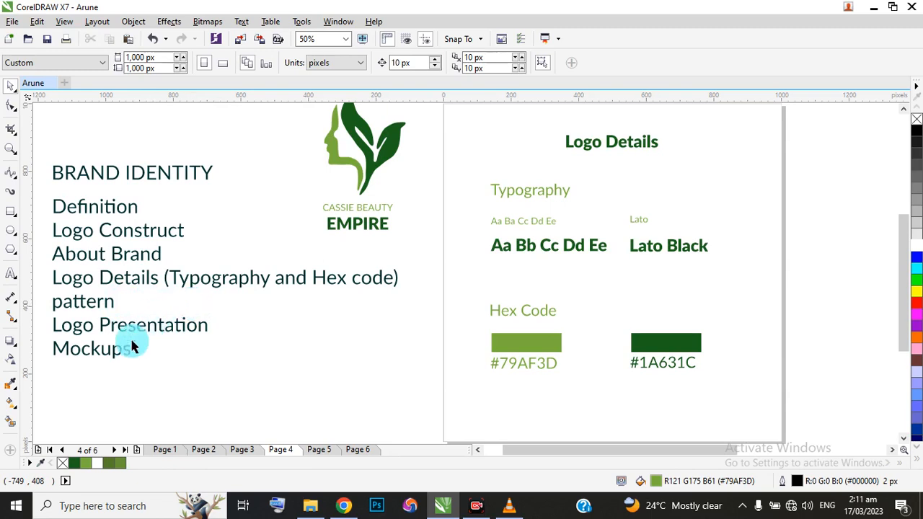
drag(237, 316, 112, 336)
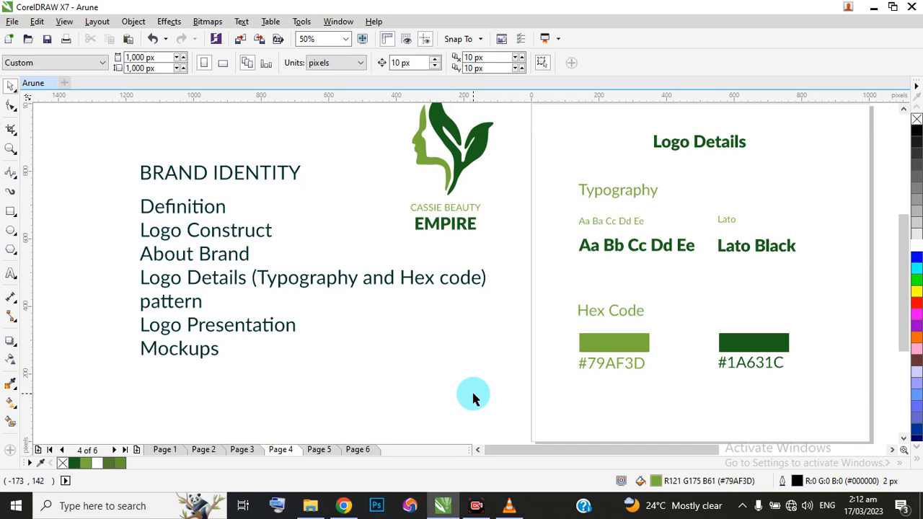
Reorder the pages so that Logo Details is page 3 and the page with the centred logo is page 4.
click(240, 450)
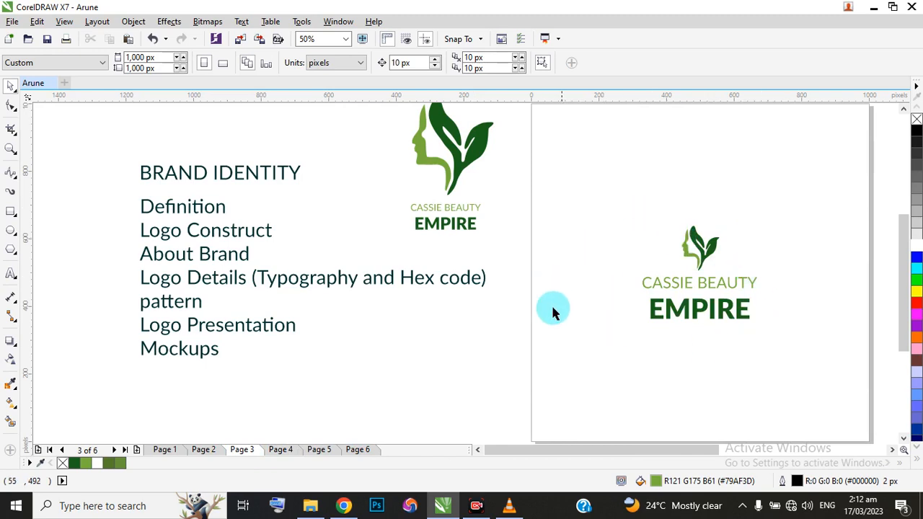
click(281, 450)
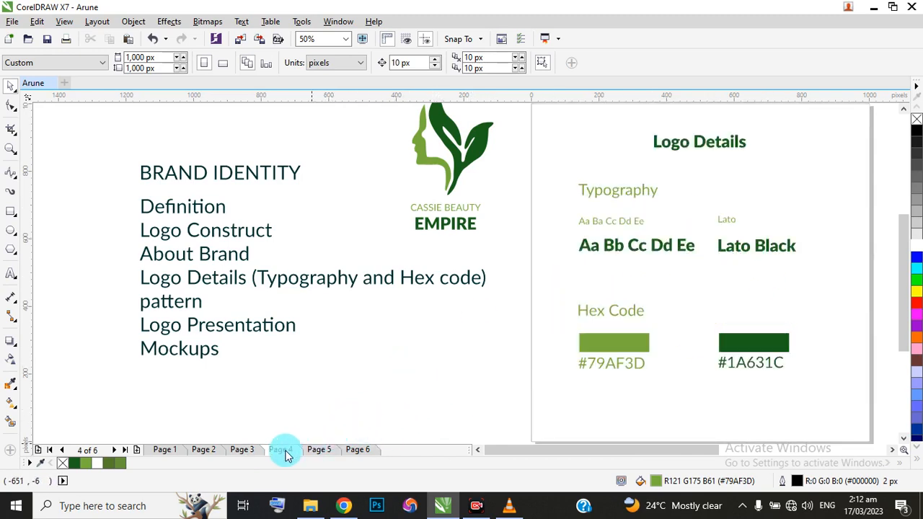
click(240, 449)
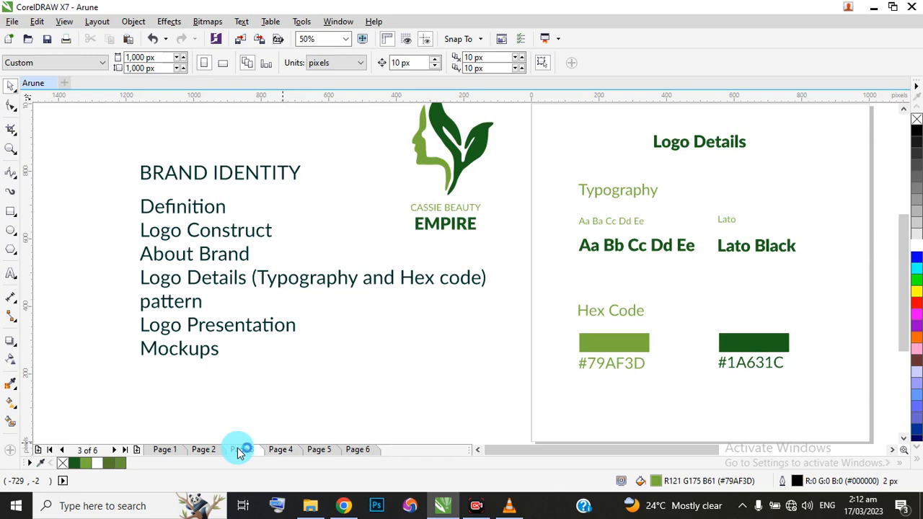
click(280, 449)
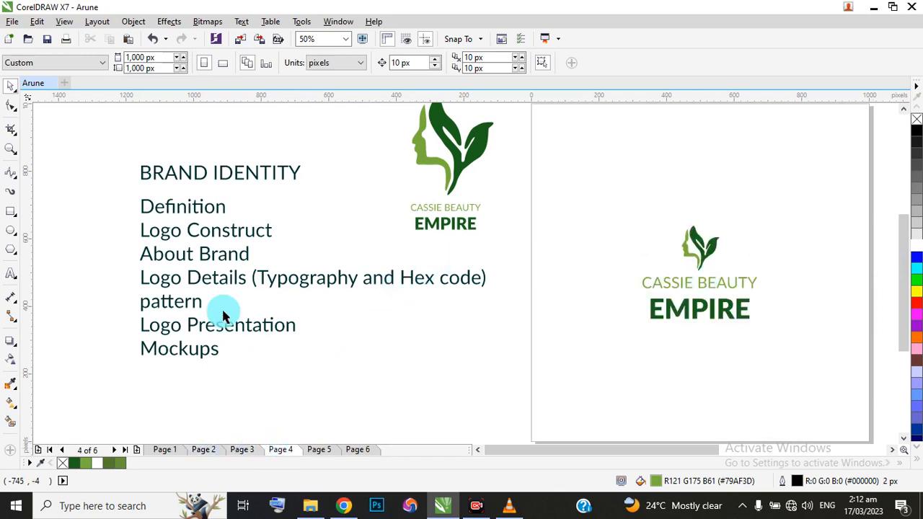
Inspect the centred logo on page 4, and view the dark green page 5.
scroll(204, 312, down, 1)
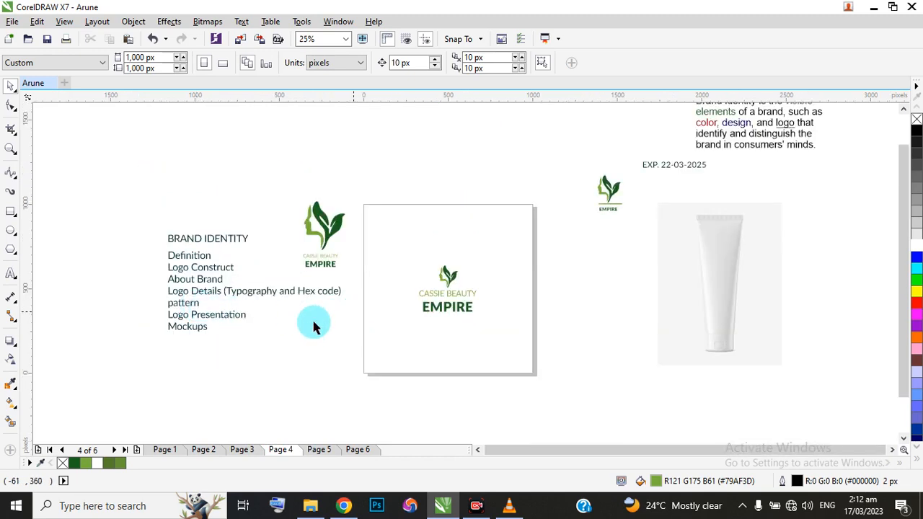
scroll(322, 227, up, 1)
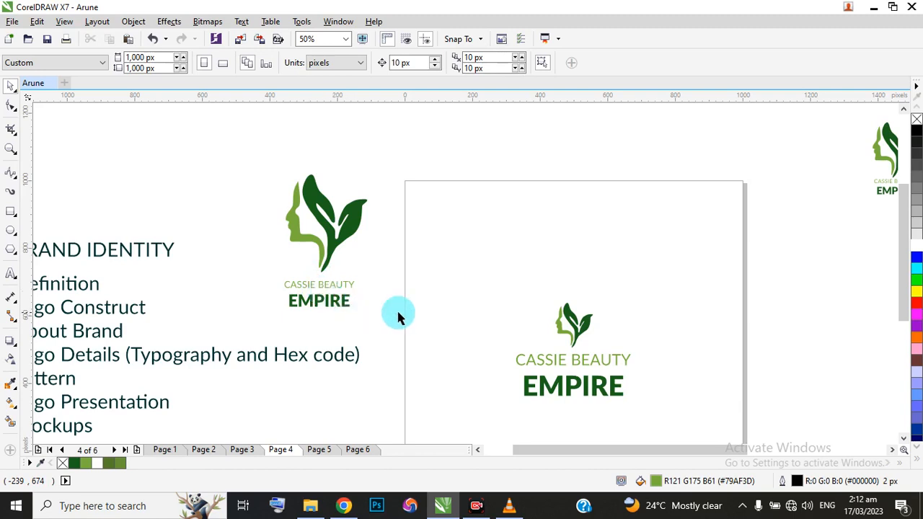
scroll(523, 280, down, 1)
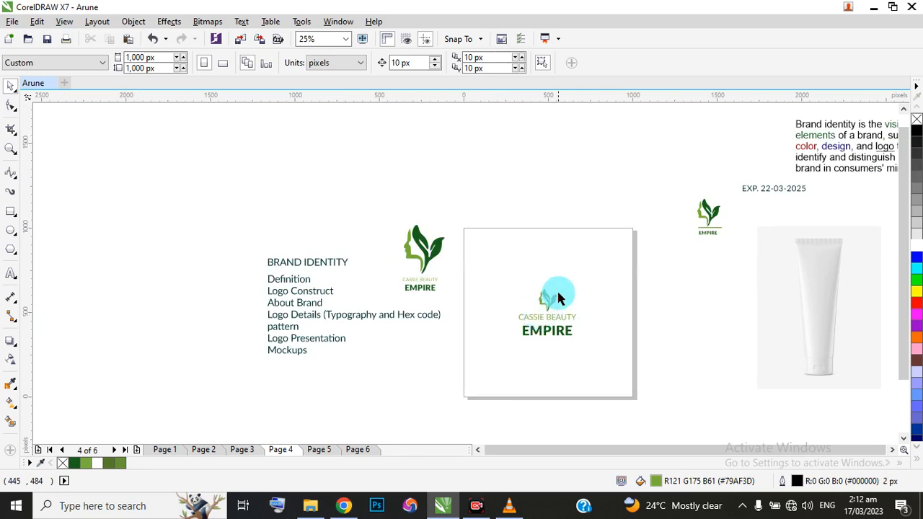
scroll(539, 319, up, 5)
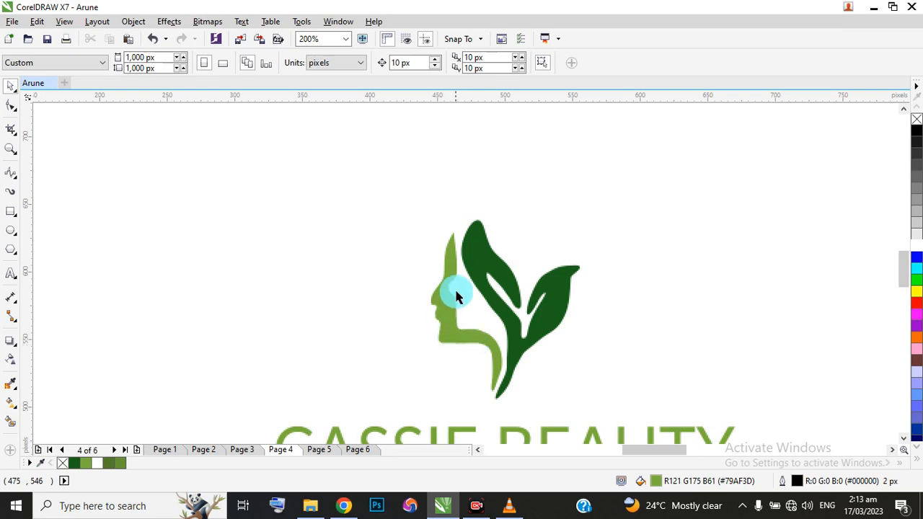
scroll(453, 278, down, 2)
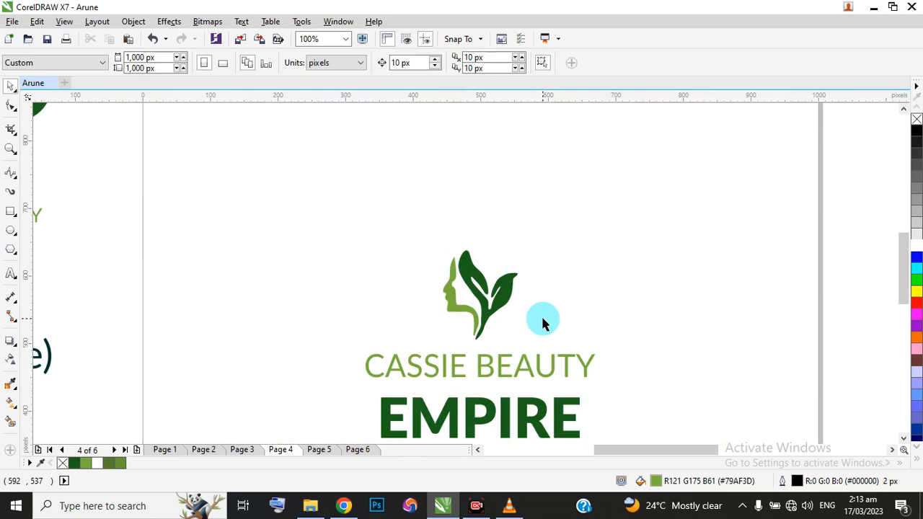
click(476, 507)
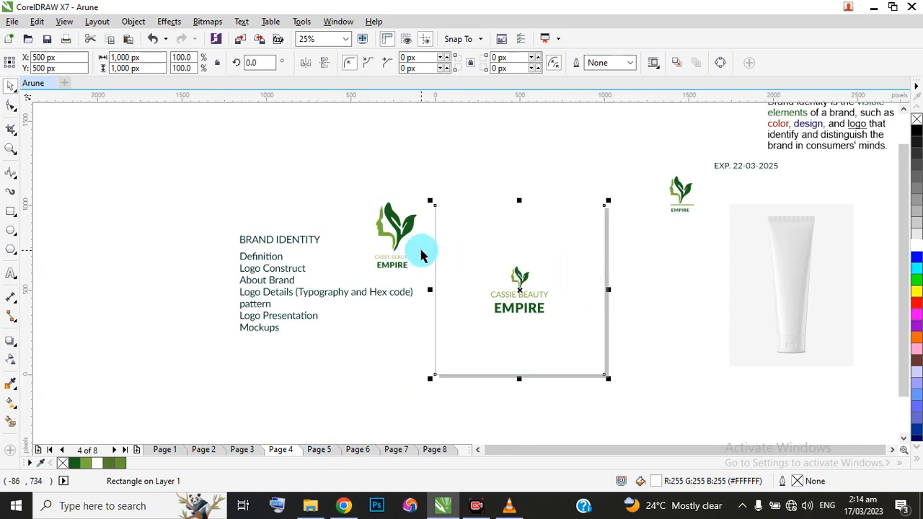
click(318, 452)
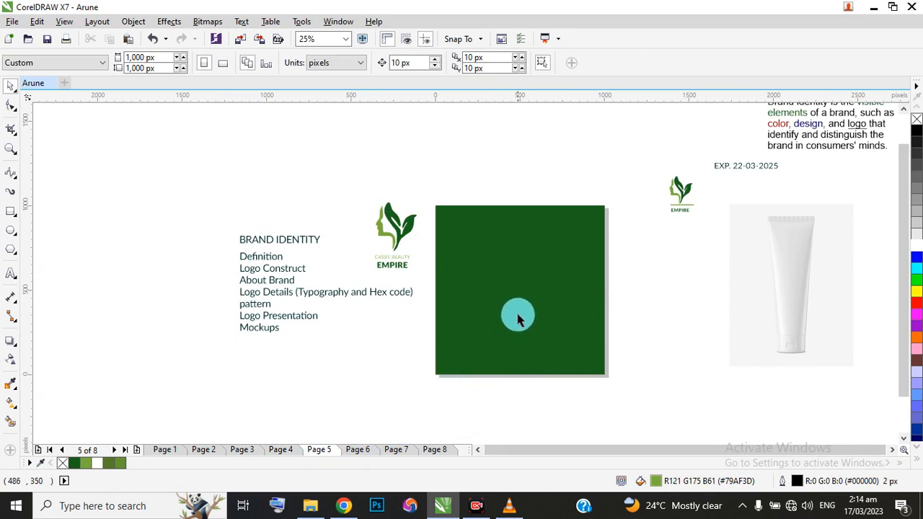
Copy the centred logo from page 4 and paste it in the same place on the dark green page 5.
click(280, 450)
drag(423, 267, 593, 336)
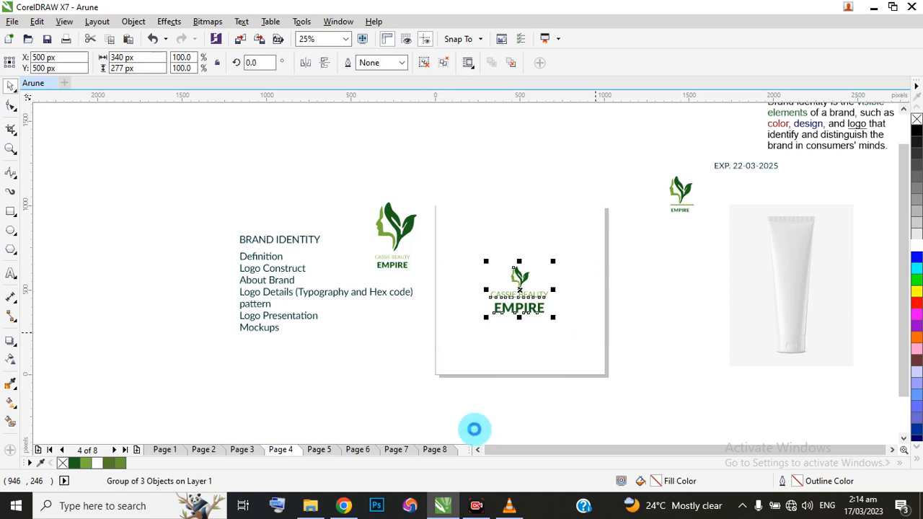
click(321, 450)
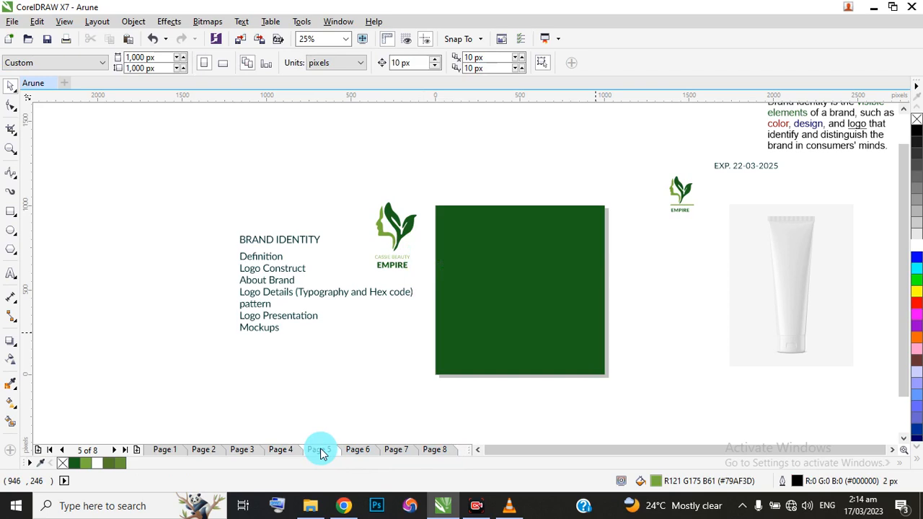
key(ctrl+v)
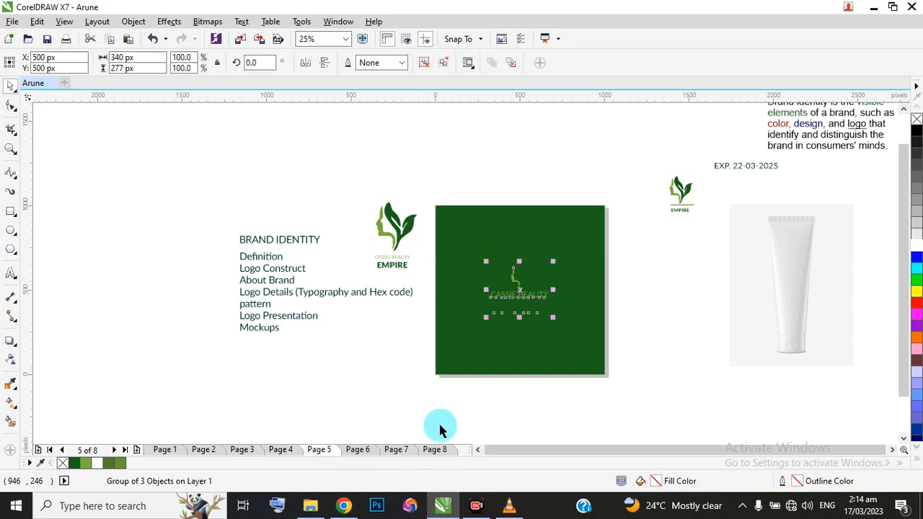
scroll(521, 297, up, 1)
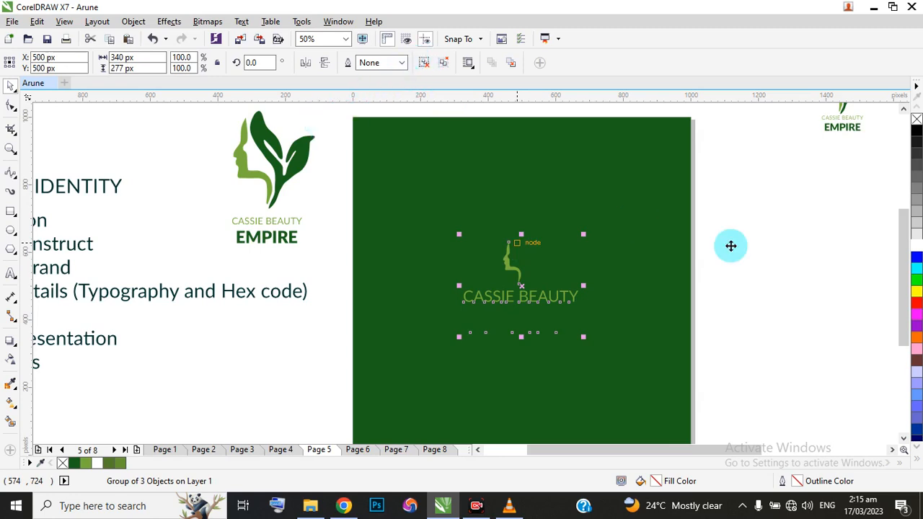
click(752, 278)
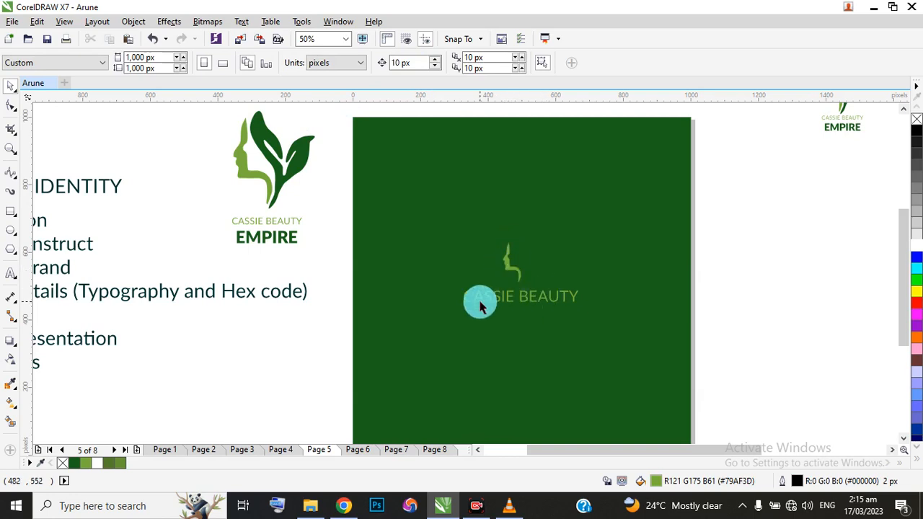
Ungroup the pasted logo on page 5 and fill the word EMPIRE with white.
click(539, 263)
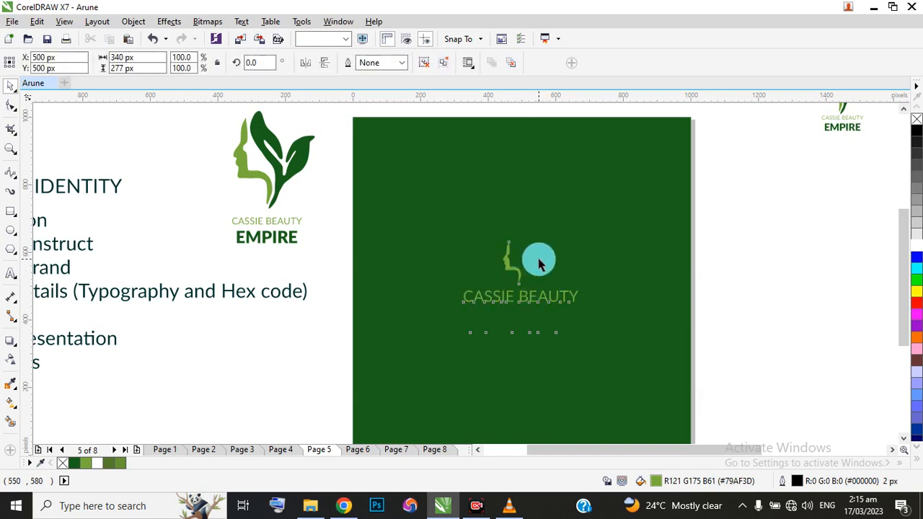
click(423, 64)
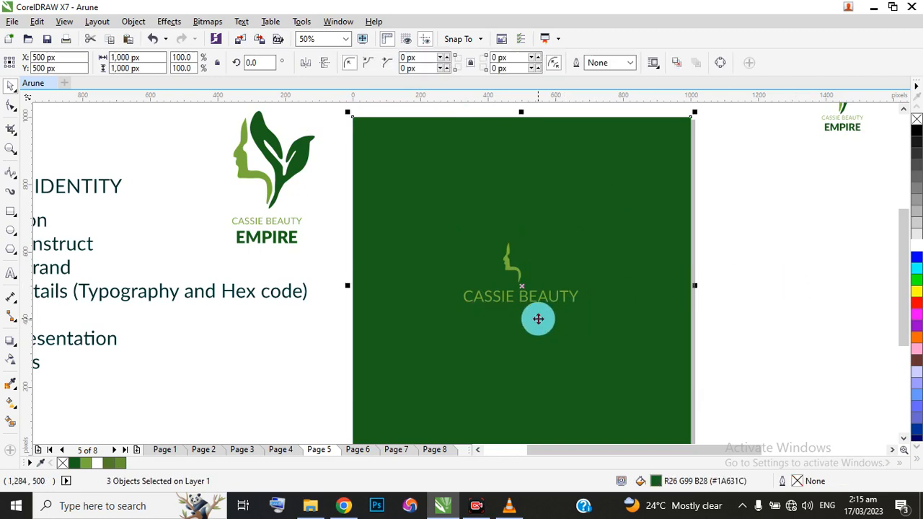
click(515, 324)
key(Tab)
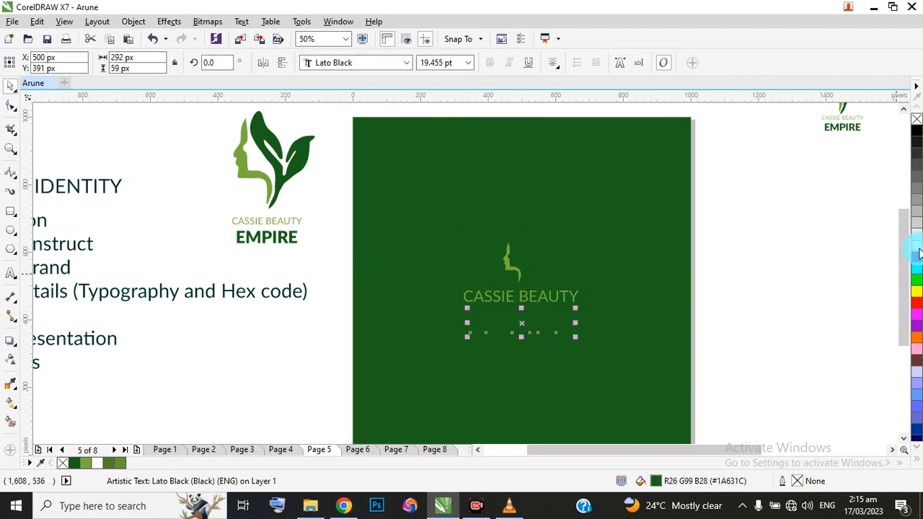
click(917, 245)
Try a white fill on the whole face-and-leaf symbol, and undo it.
click(525, 258)
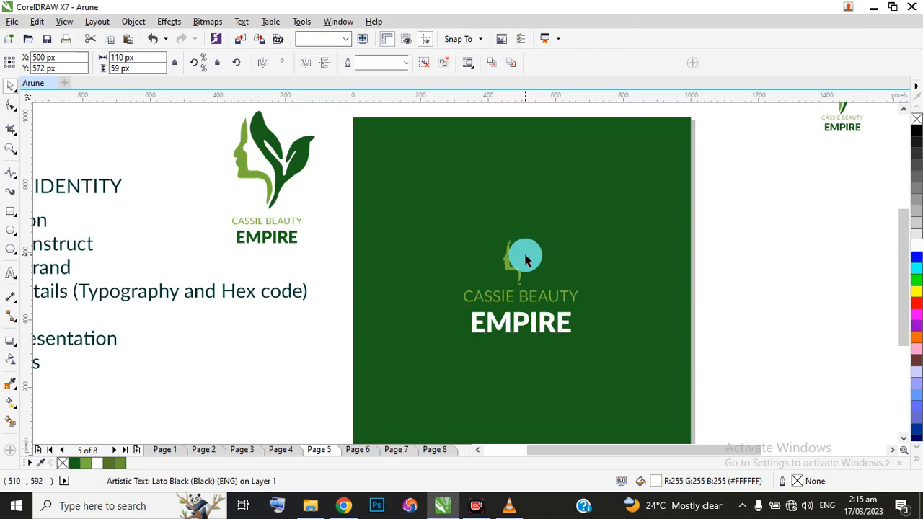
click(916, 248)
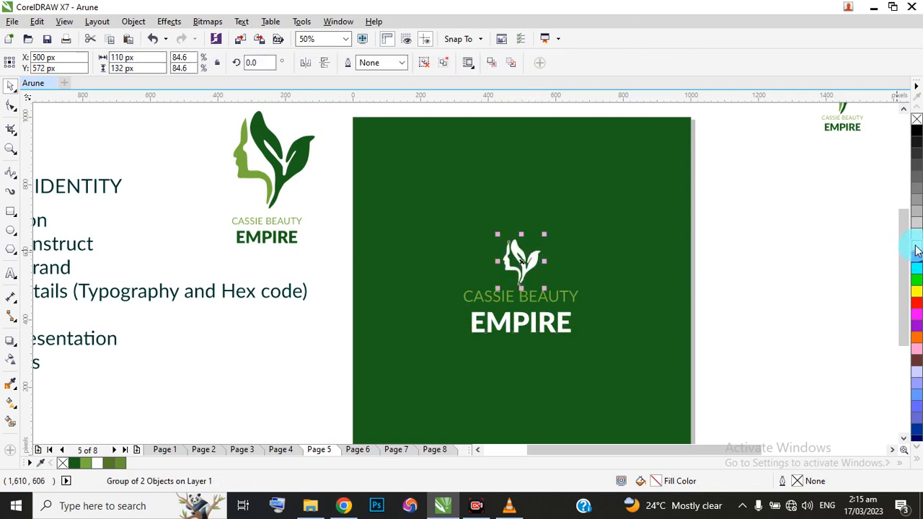
click(787, 272)
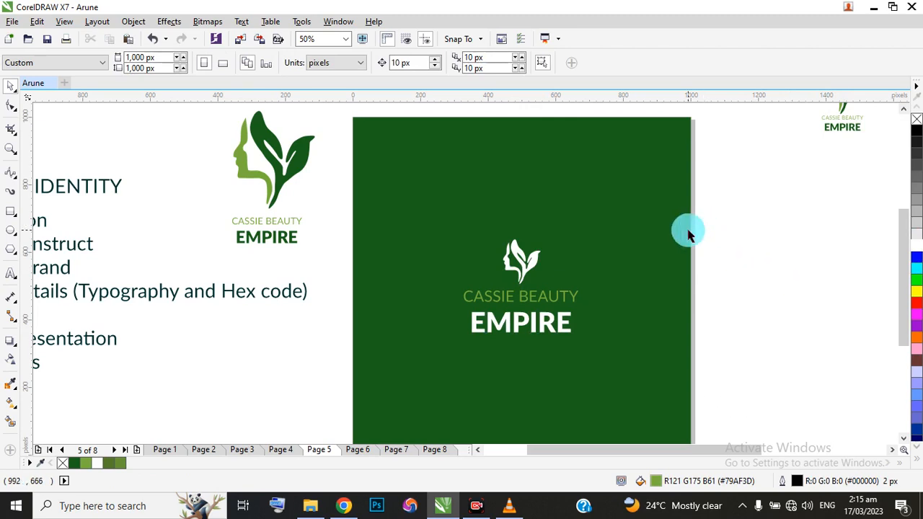
key(ctrl+z)
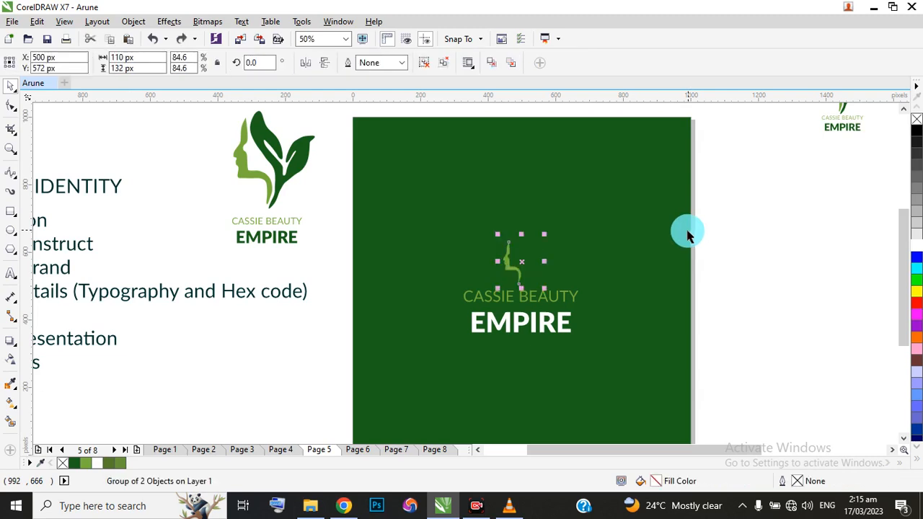
Ungroup the face-and-leaf symbol, fill only the leaf with white, and group all parts of the page 5 logo.
click(425, 63)
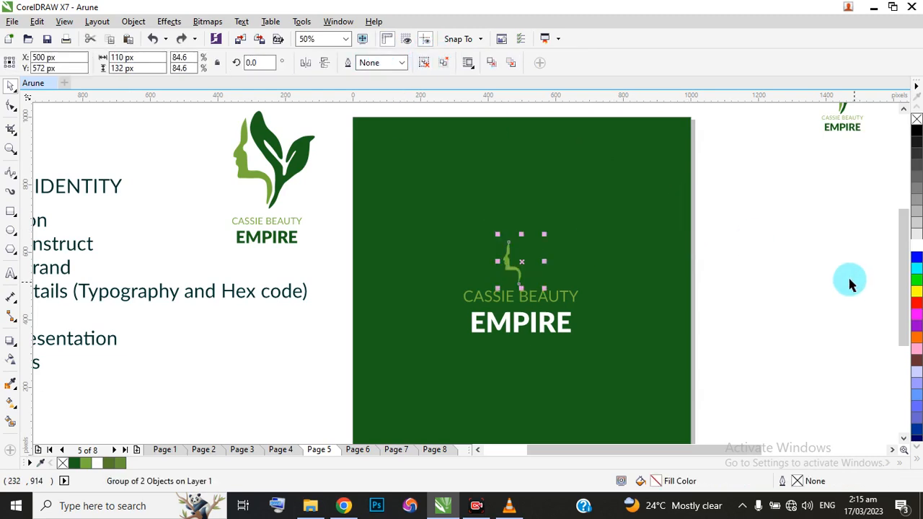
click(528, 261)
click(906, 255)
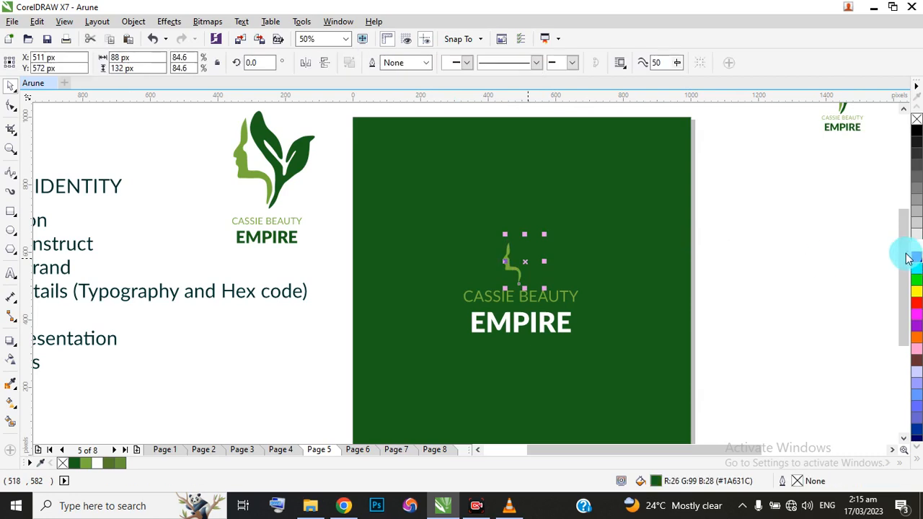
click(760, 223)
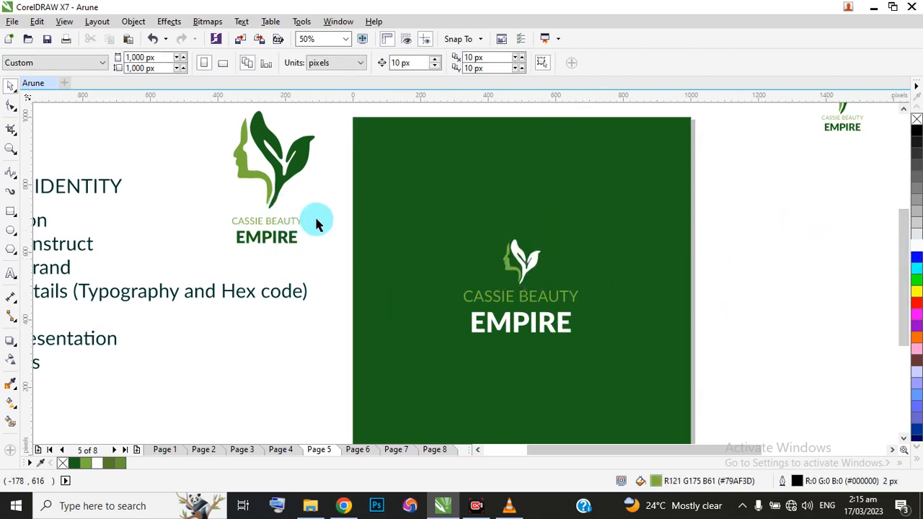
drag(327, 208, 657, 391)
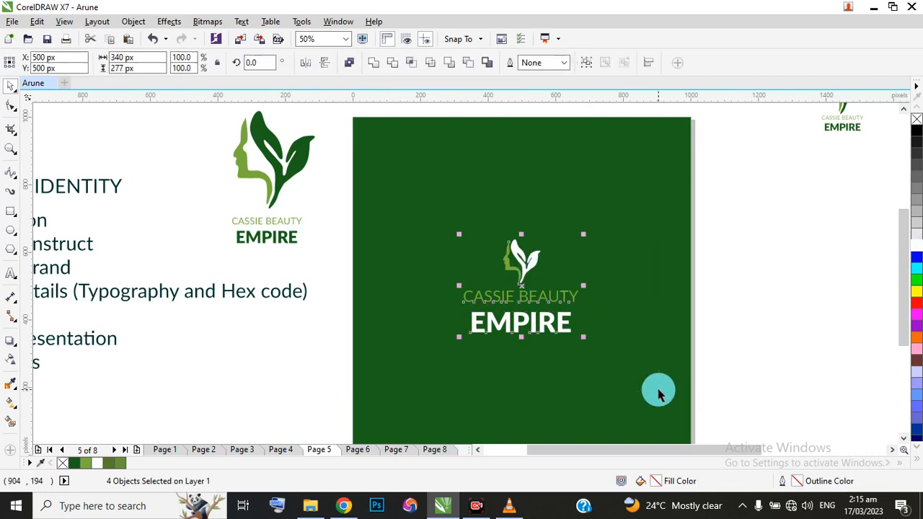
key(ctrl+g)
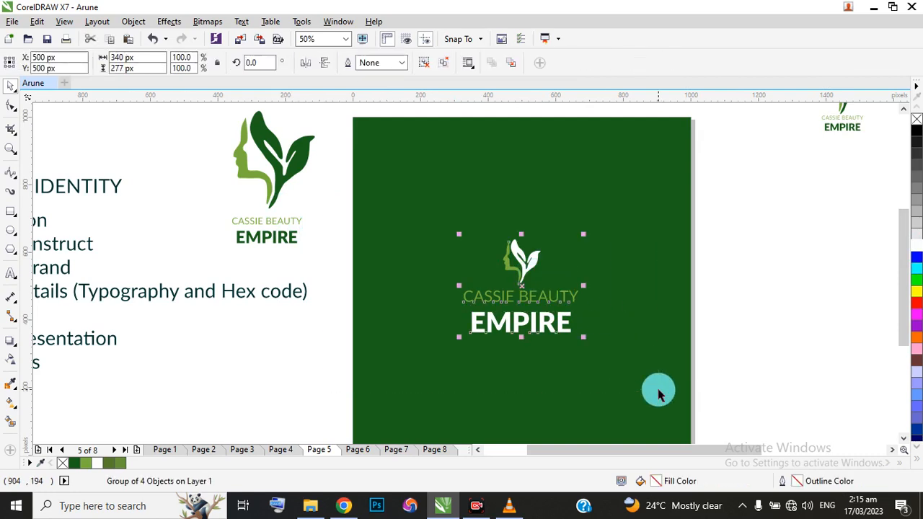
Paste the original logo onto the centre of the light green page 6 and ungroup it.
click(356, 449)
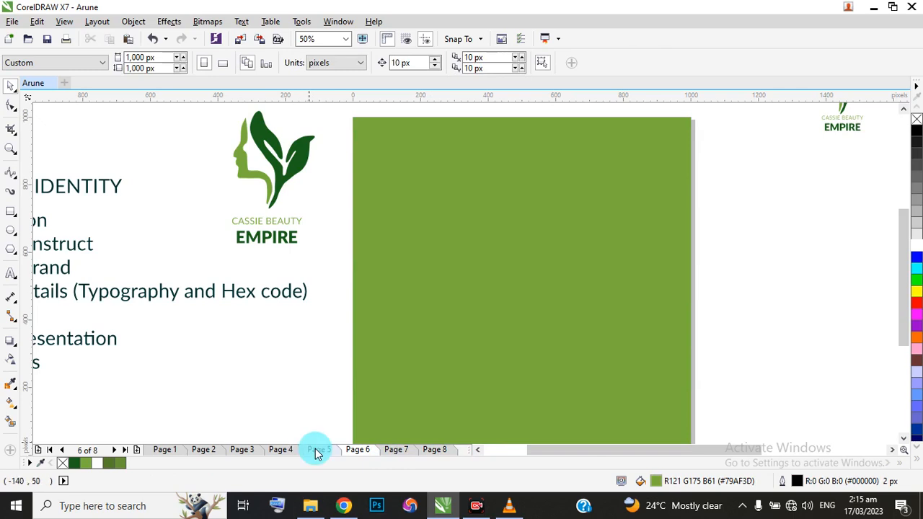
key(ctrl+v)
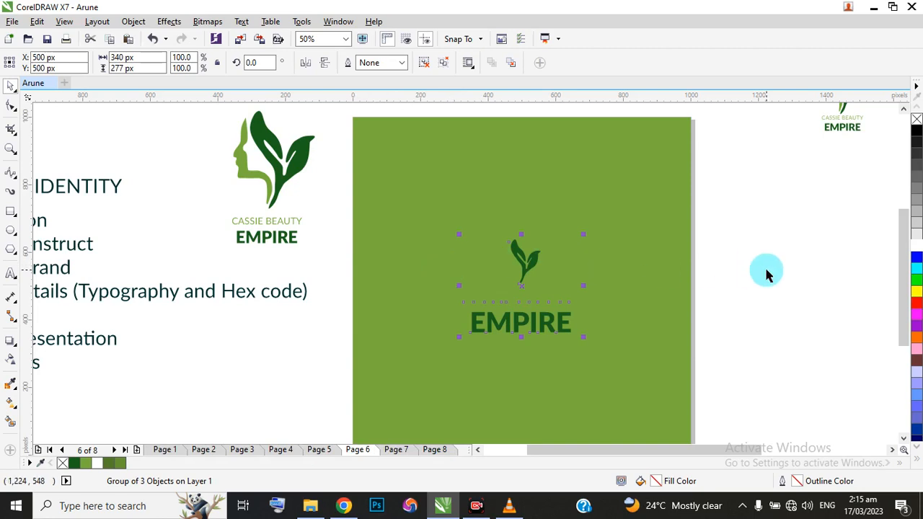
click(422, 64)
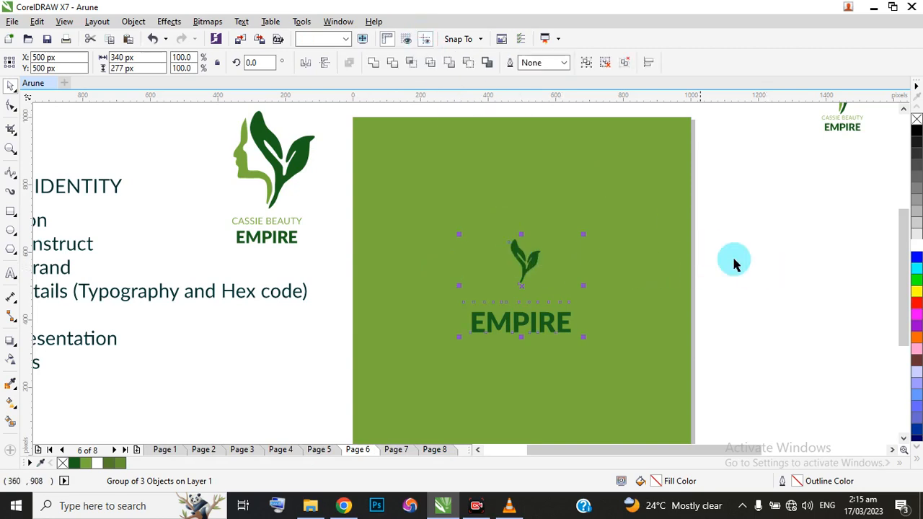
click(721, 278)
Ungroup the logo symbol on page 6 and fill the face profile with white.
click(526, 266)
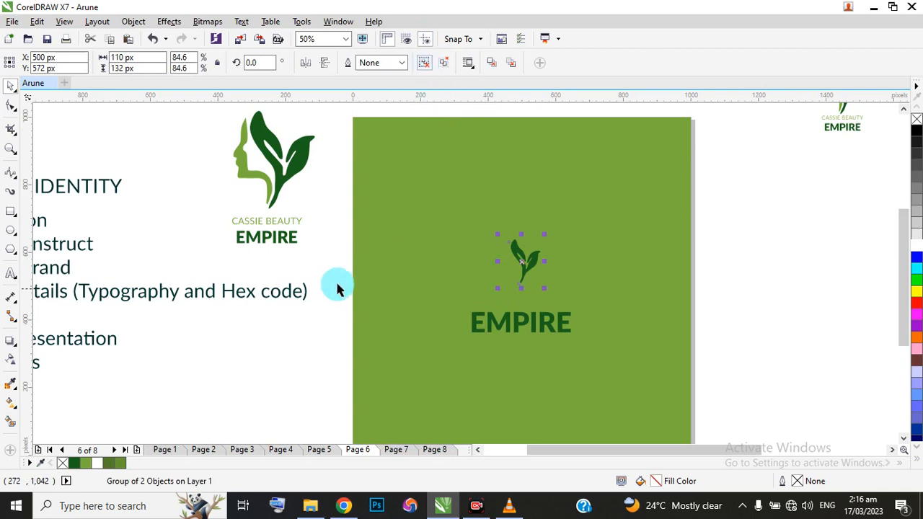
click(500, 262)
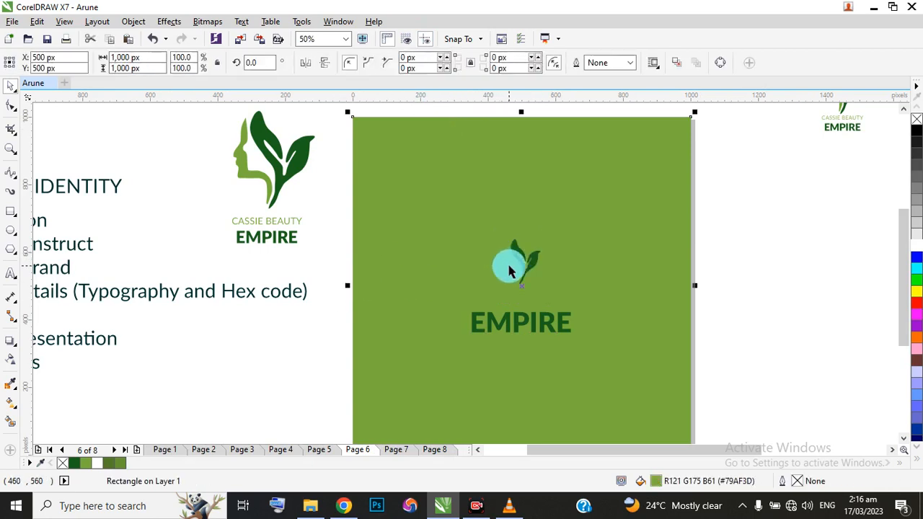
click(505, 263)
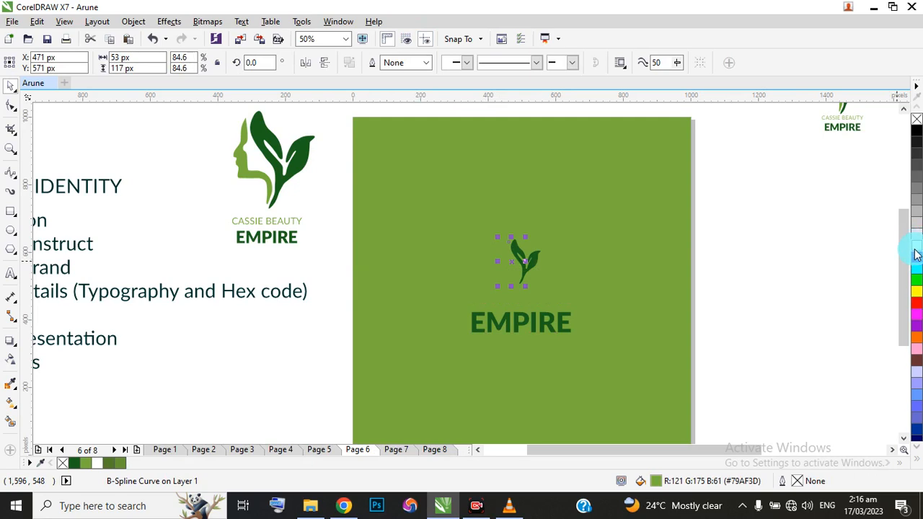
click(512, 301)
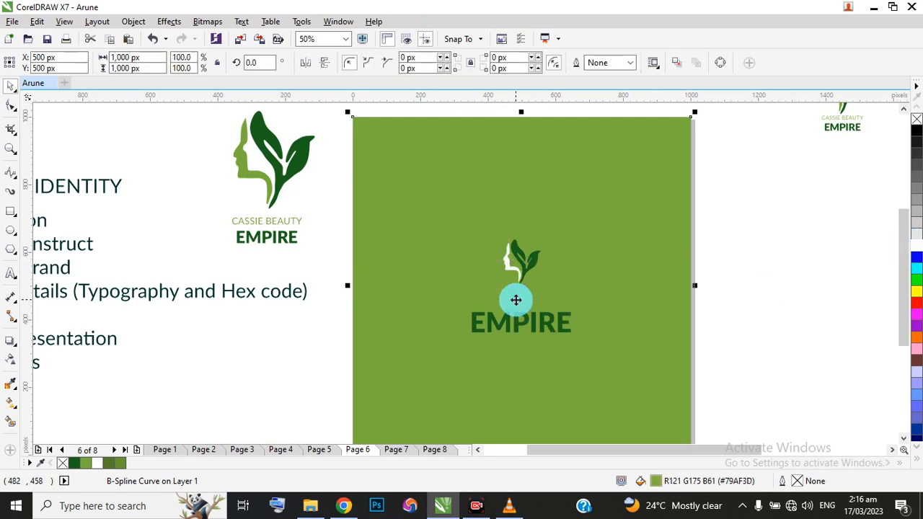
click(712, 309)
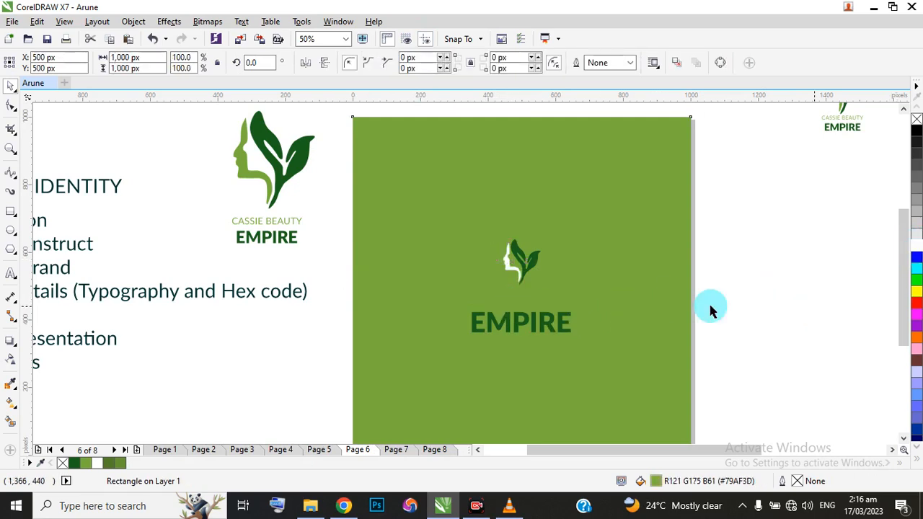
Select the hidden CASSIE BEAUTY text above EMPIRE on page 6 and fill it with white.
click(546, 311)
drag(764, 274, 480, 313)
click(496, 320)
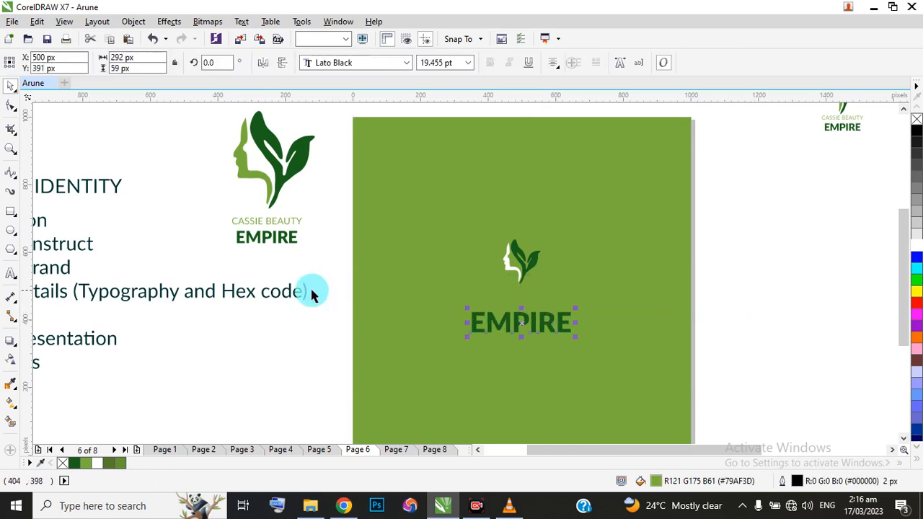
drag(324, 263, 620, 326)
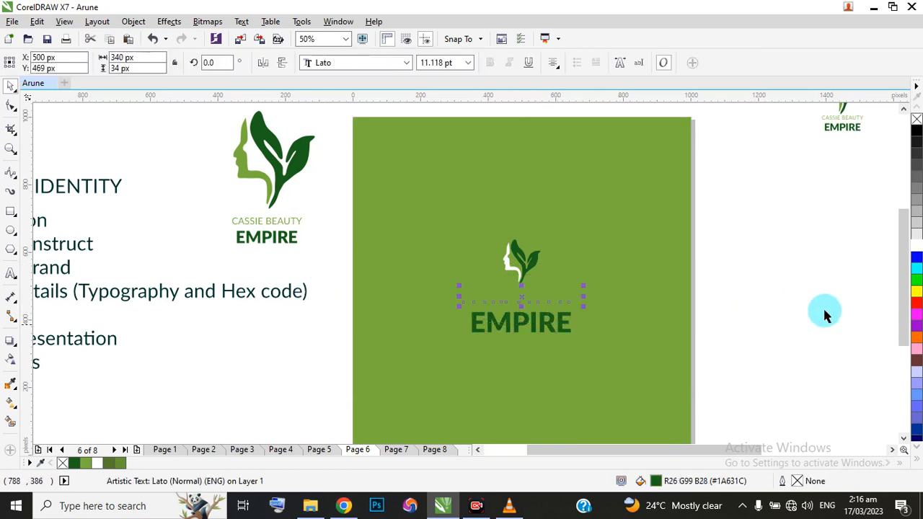
click(916, 248)
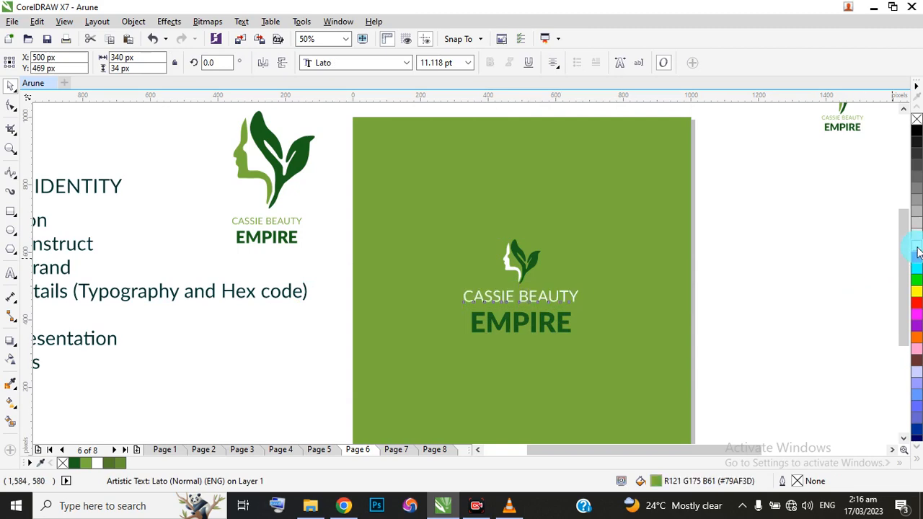
click(777, 299)
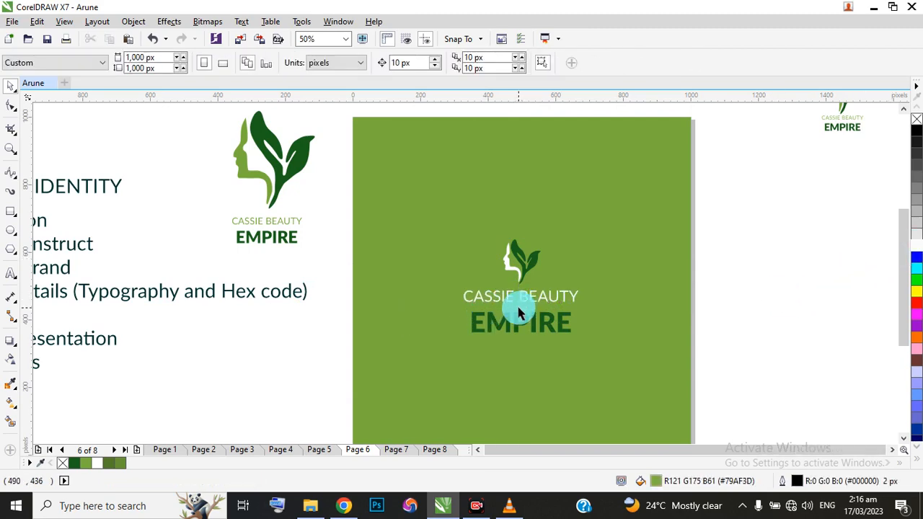
Inspect the recoloured logo on page 6, select all its parts, and go back to the Logo Details page.
scroll(512, 315, down, 1)
scroll(513, 314, up, 1)
scroll(514, 314, up, 1)
scroll(470, 282, down, 1)
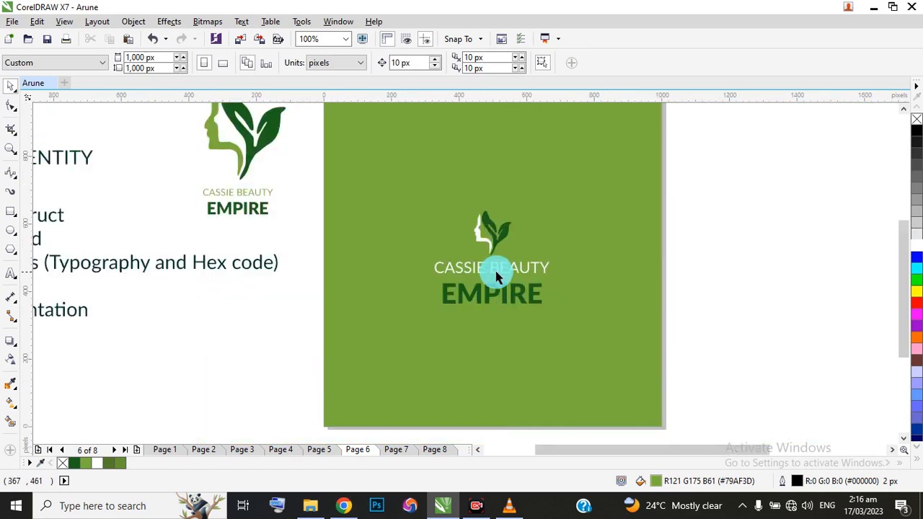
drag(303, 186, 599, 333)
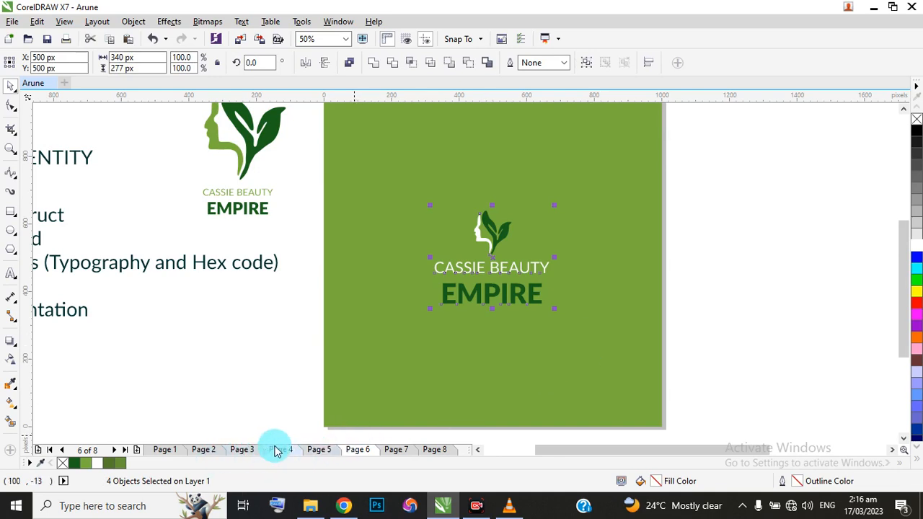
click(248, 449)
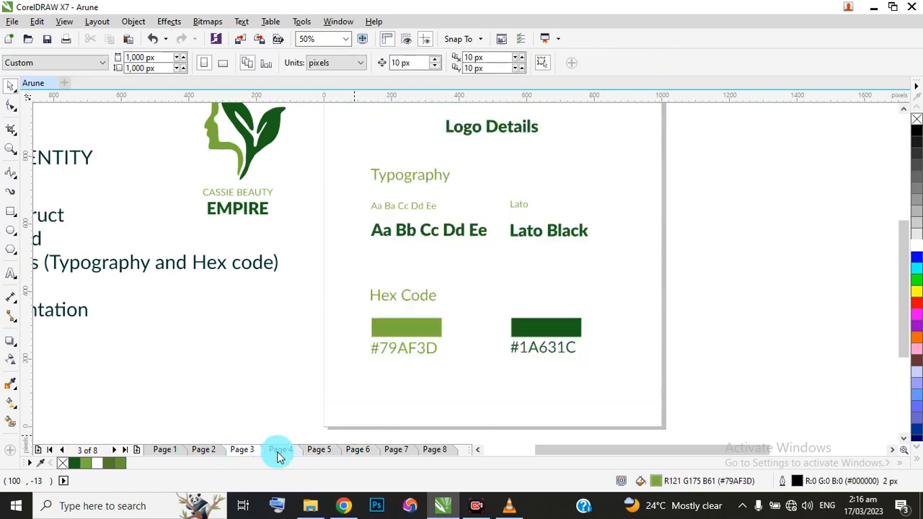
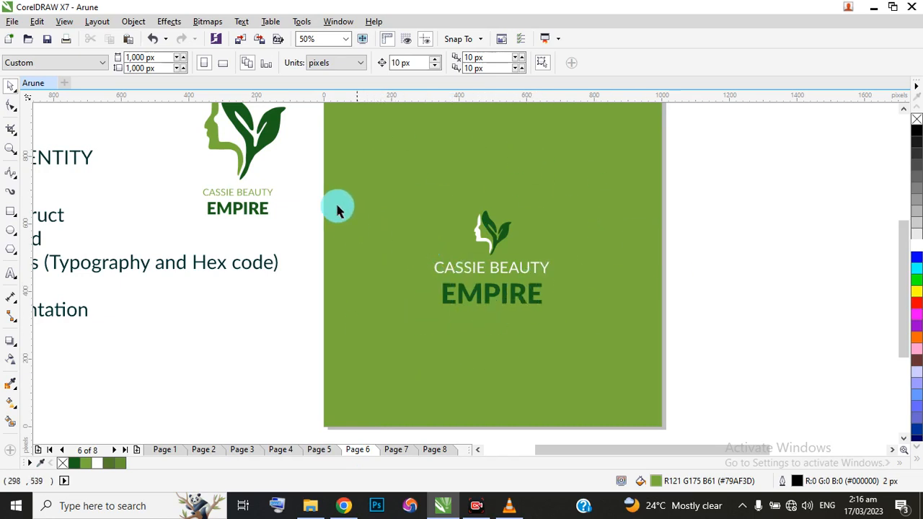
Try filling the EMPIRE text and the leaf of the logo on page 6 with white, and undo both fills.
click(472, 295)
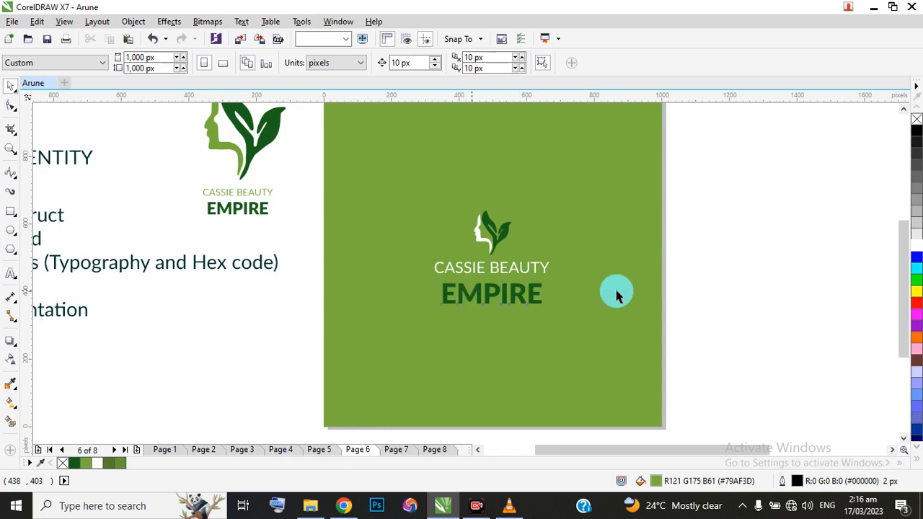
click(915, 247)
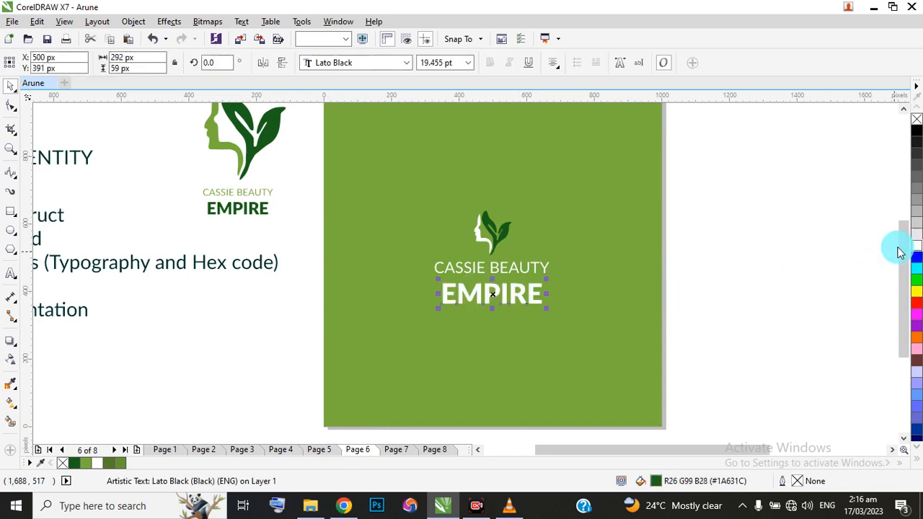
click(508, 235)
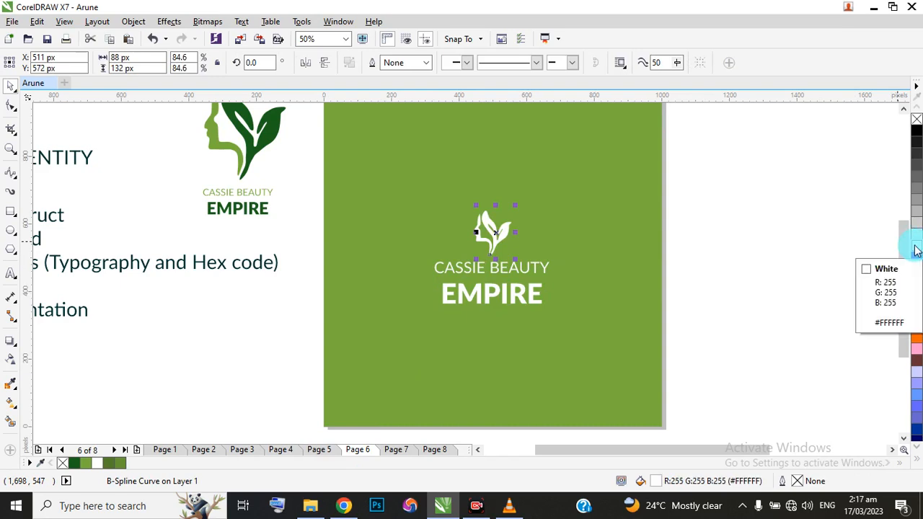
click(721, 352)
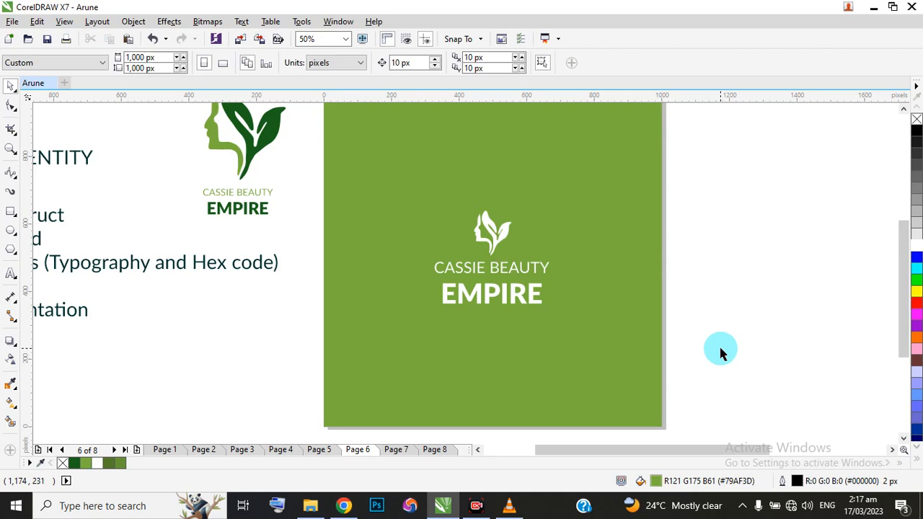
key(ctrl+z)
key(ctrl+z)
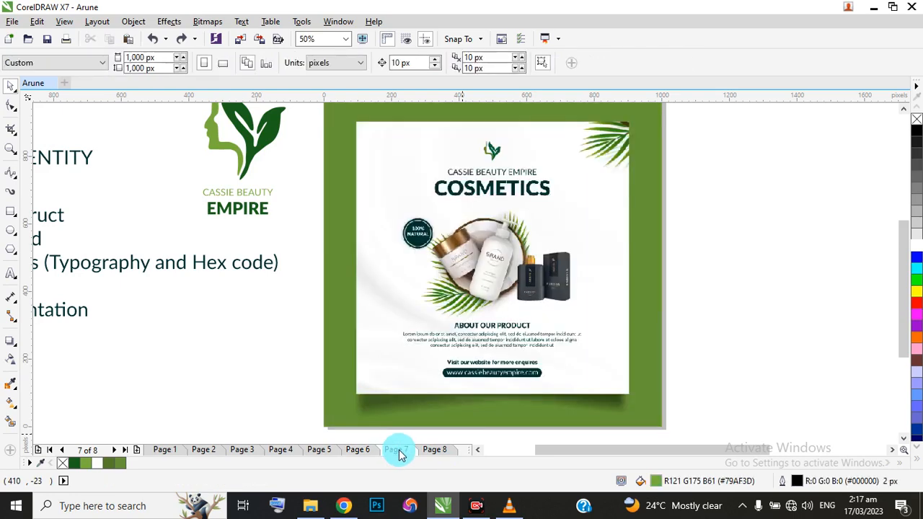
Insert a new page after page 6 and cover it with a page-sized rectangle filled with black.
click(363, 454)
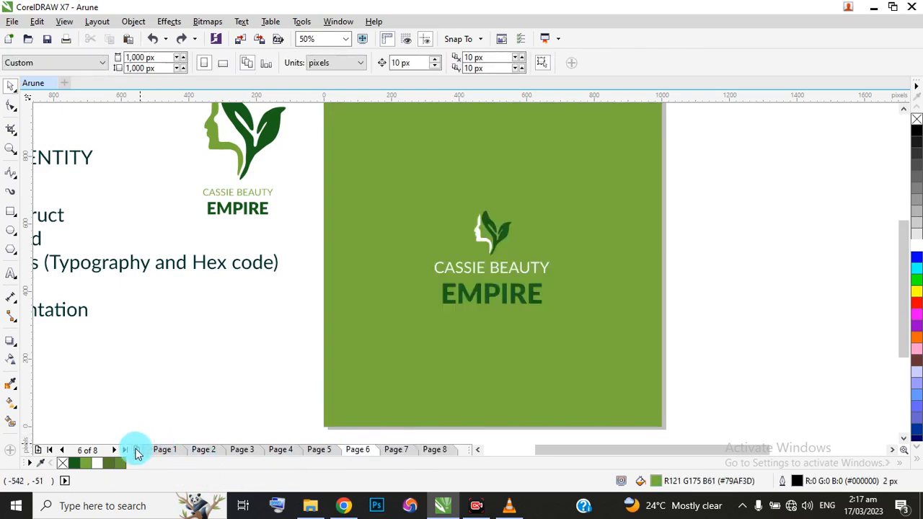
click(137, 450)
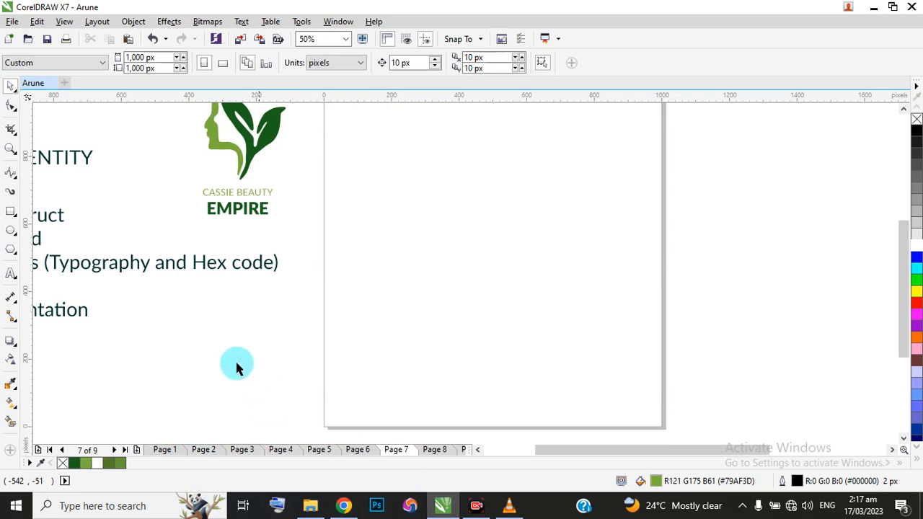
double_click(11, 215)
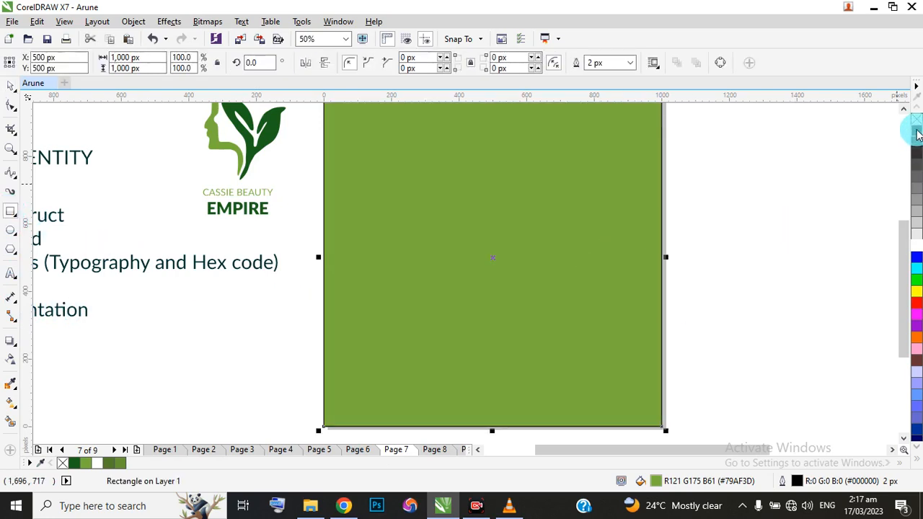
click(916, 132)
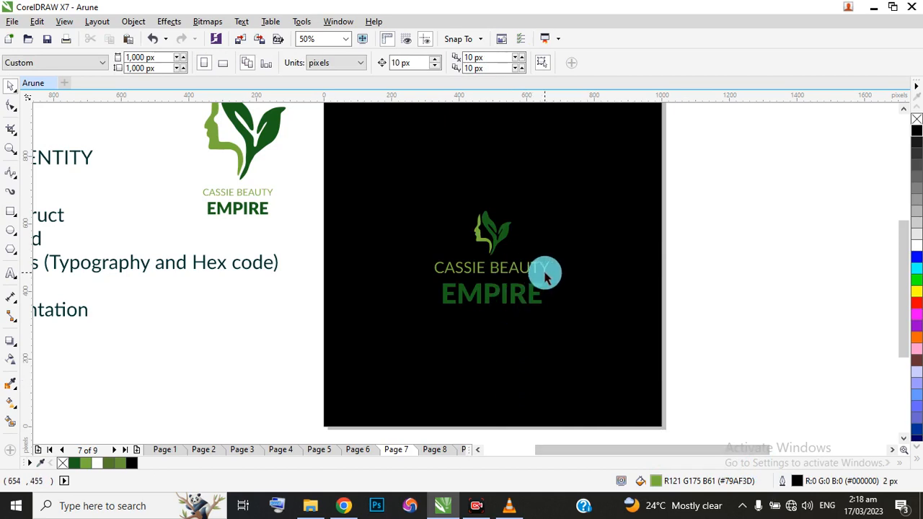
Duplicate the centred logo on the black page 7 straight upwards, placing the copy at about Y 777 px.
drag(295, 192, 612, 353)
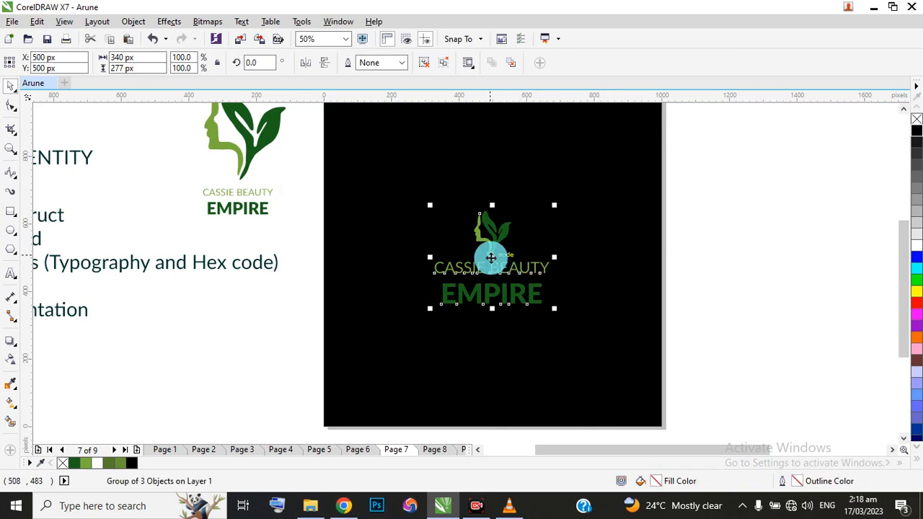
scroll(517, 264, down, 2)
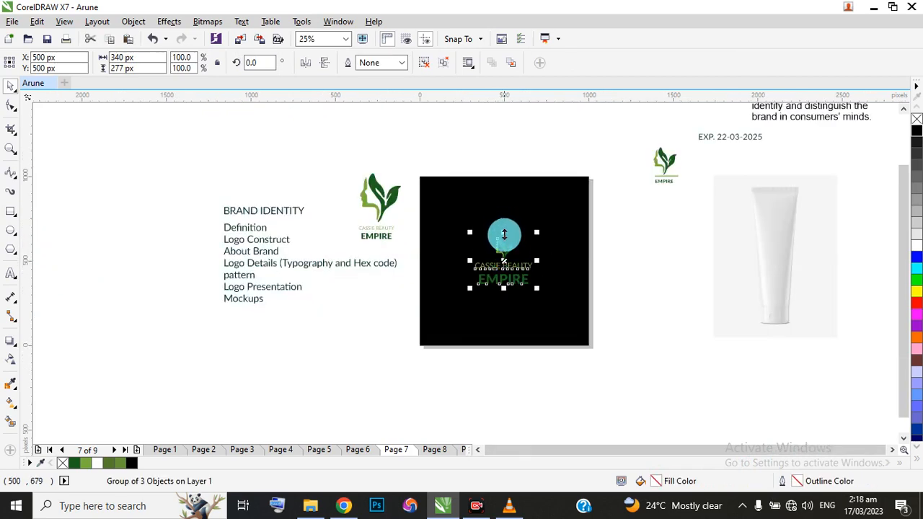
scroll(503, 245, up, 2)
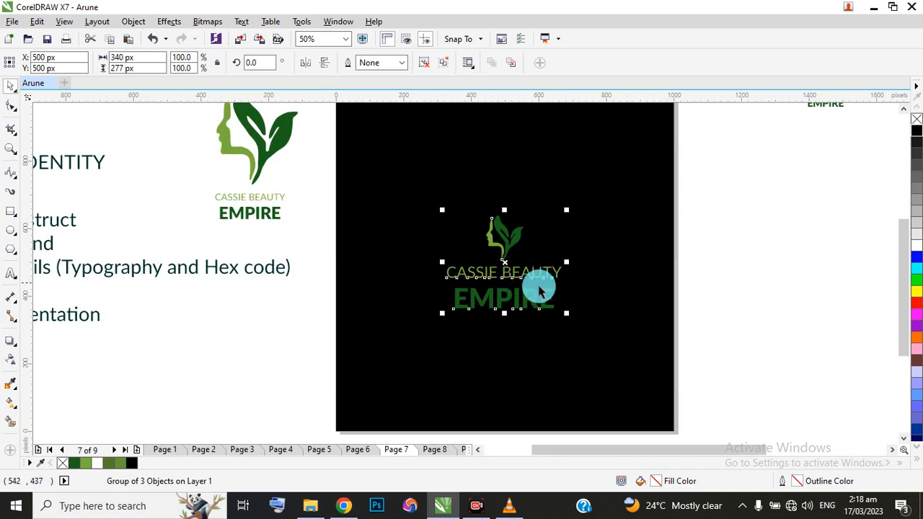
scroll(521, 290, down, 2)
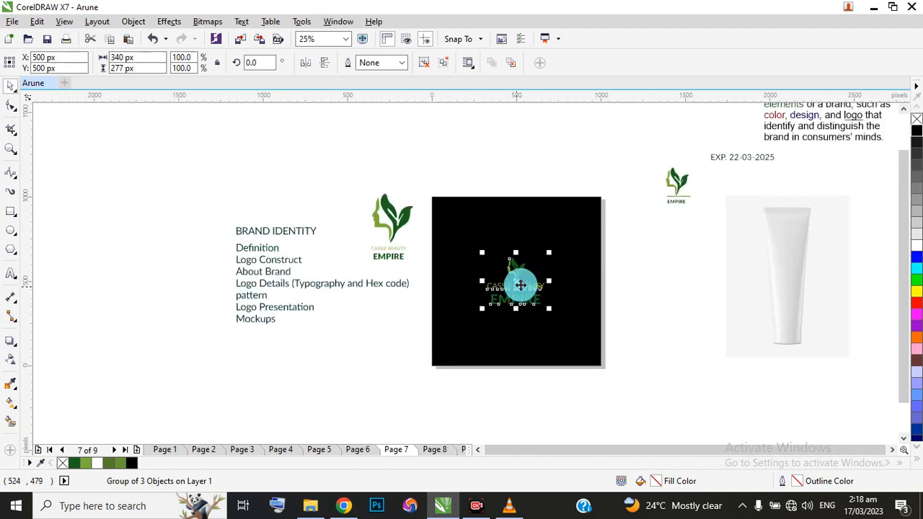
click(519, 282)
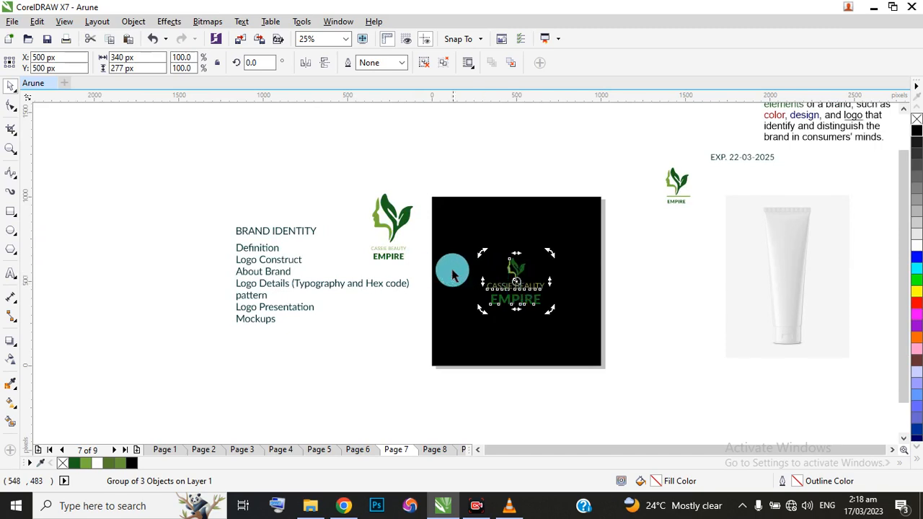
click(424, 253)
click(413, 248)
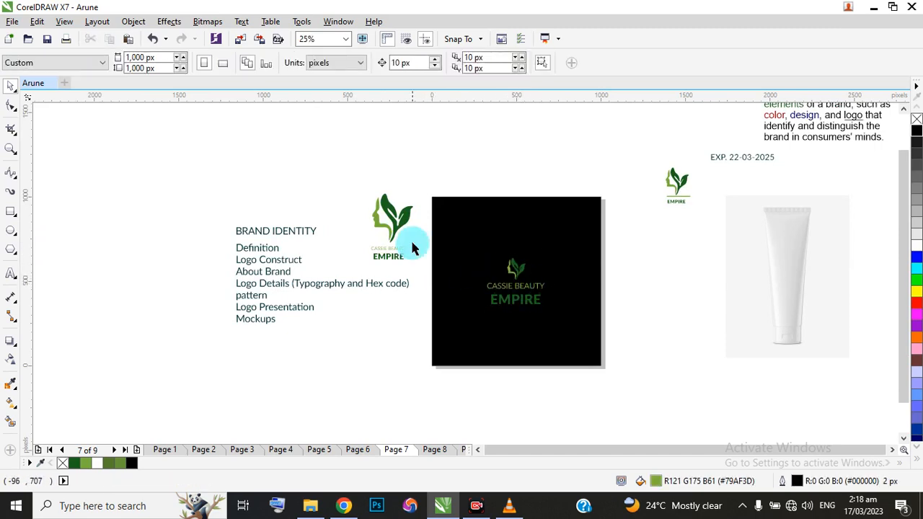
drag(416, 246, 574, 326)
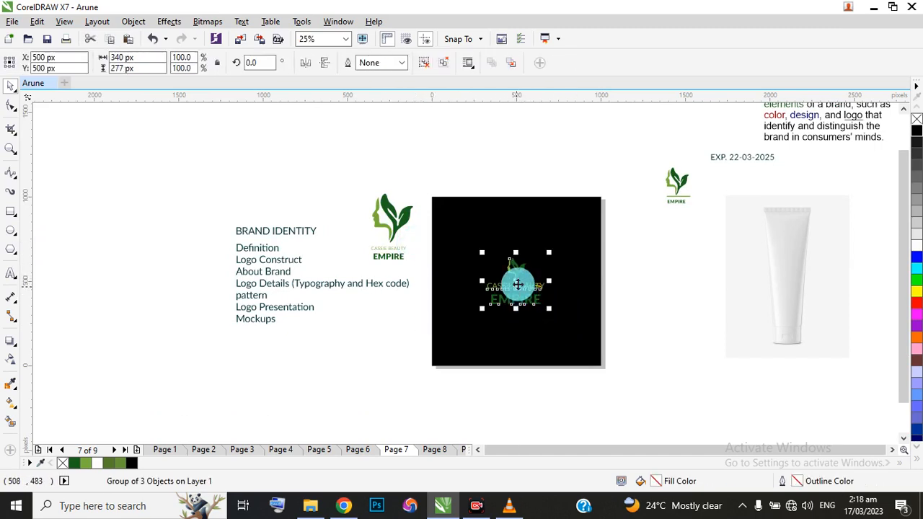
drag(514, 282, 513, 232)
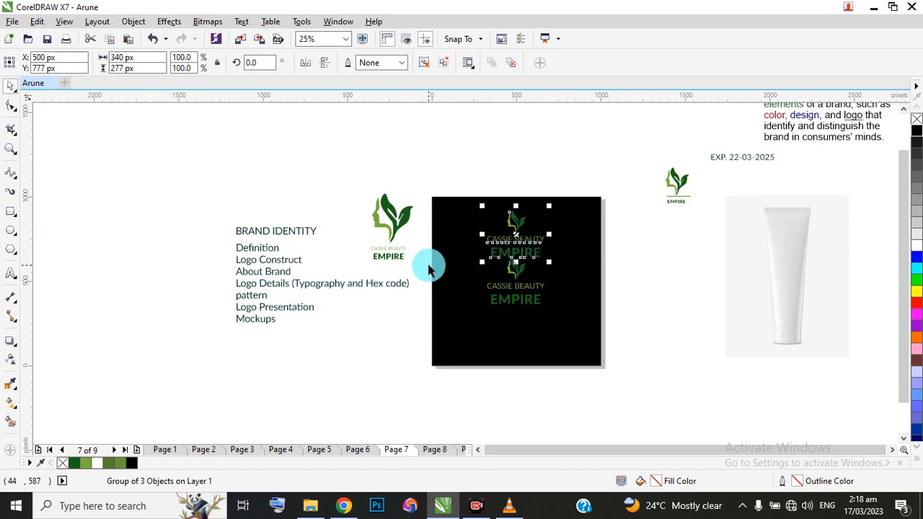
Move the lower logo on page 7 down to about Y 382 px and fill all of it with white.
drag(414, 251, 584, 328)
scroll(515, 288, up, 1)
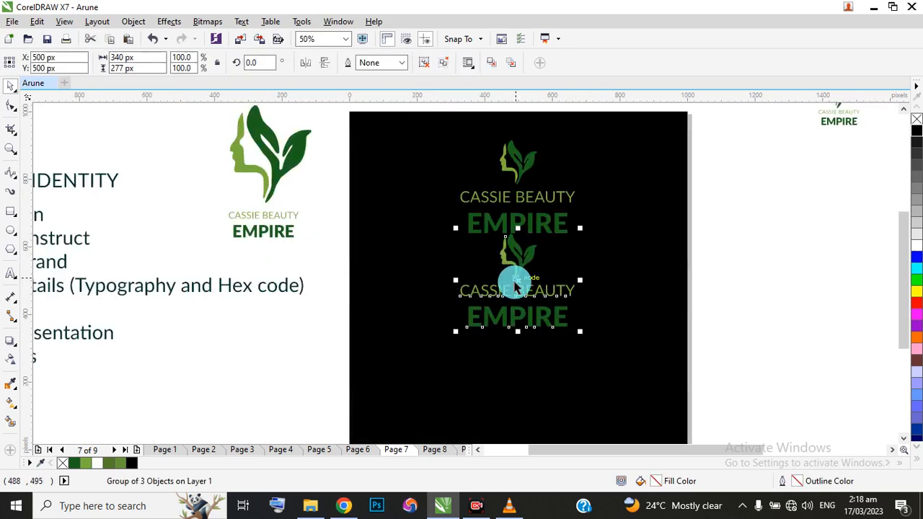
drag(519, 281, 519, 321)
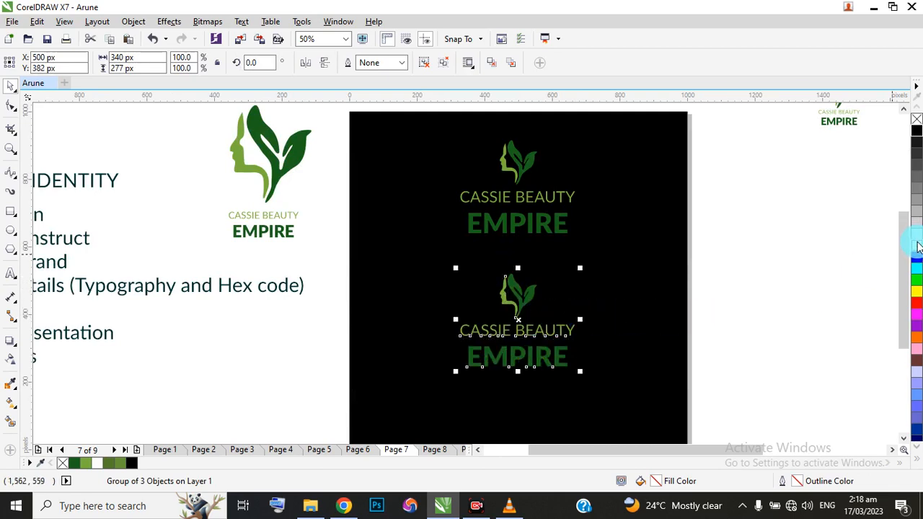
click(917, 244)
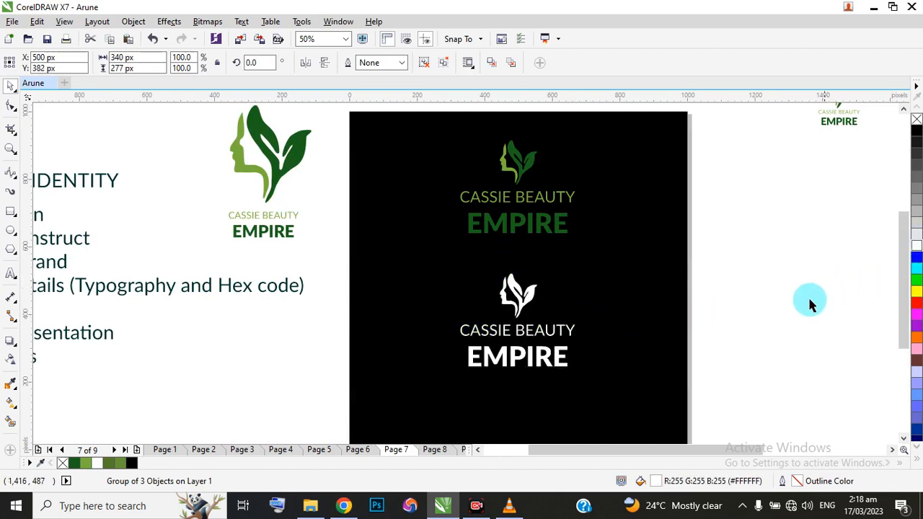
key(Escape)
Move the white logo on page 7 straight down to about Y 267 px, widening its gap to the green logo.
scroll(545, 241, down, 1)
scroll(540, 241, up, 1)
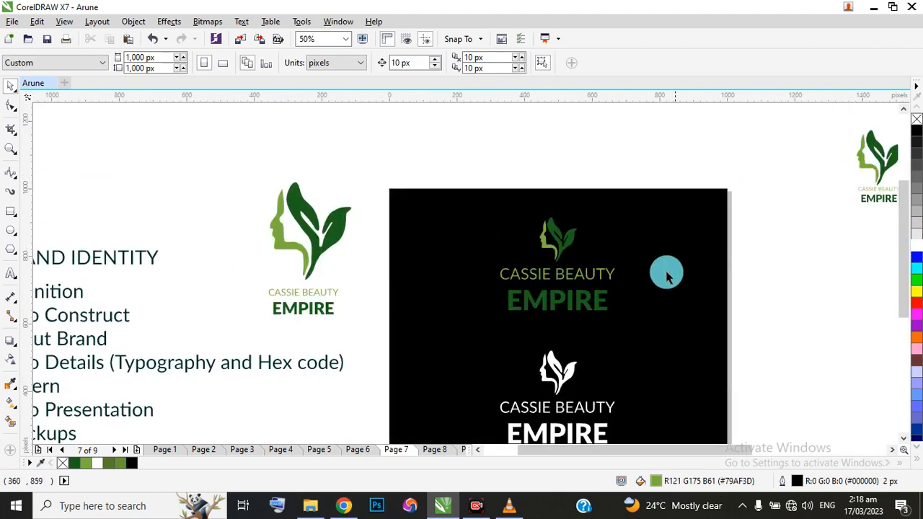
scroll(594, 254, down, 1)
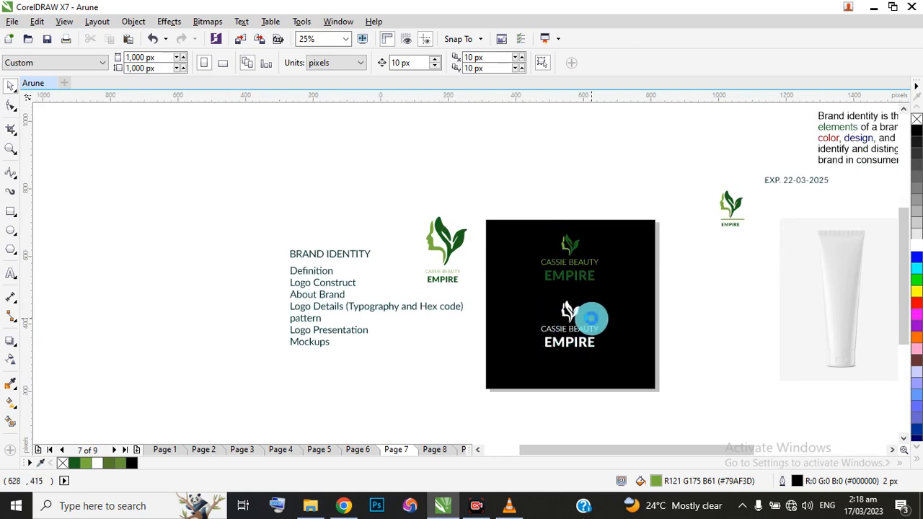
scroll(594, 324, up, 1)
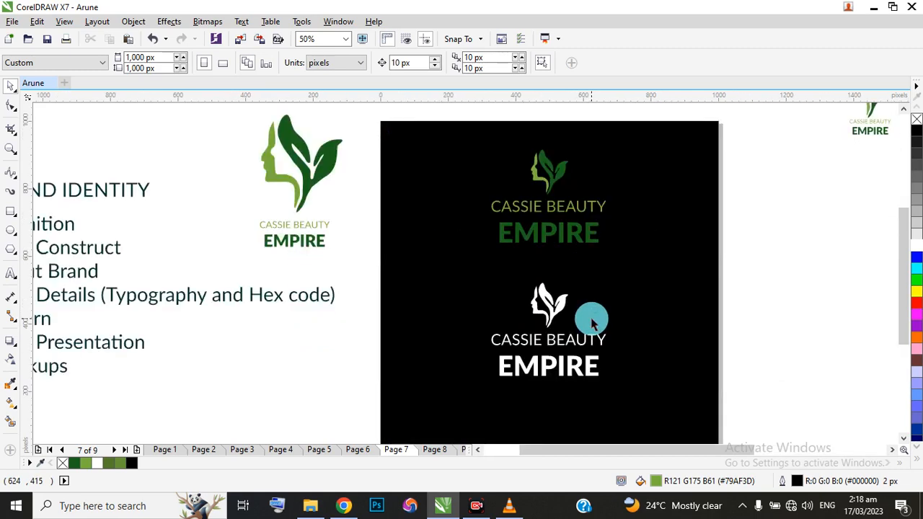
drag(352, 267, 670, 385)
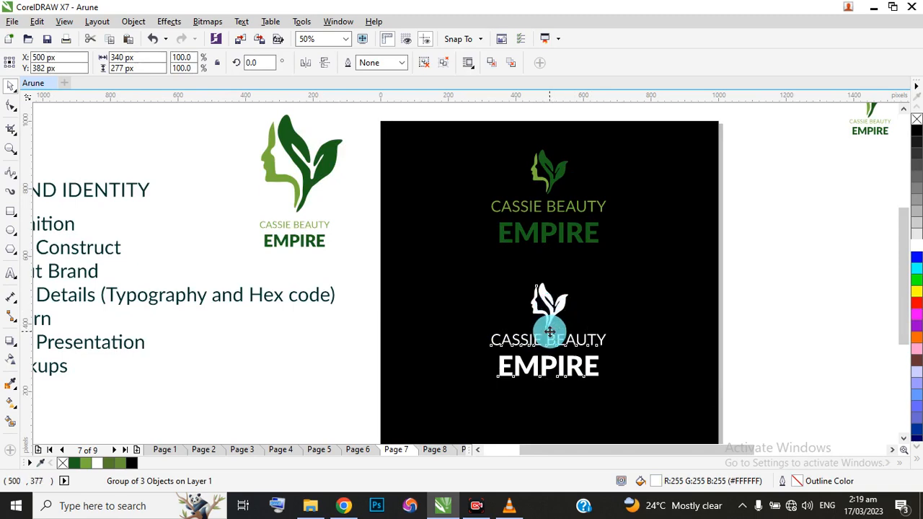
drag(550, 331, 549, 370)
scroll(558, 242, down, 1)
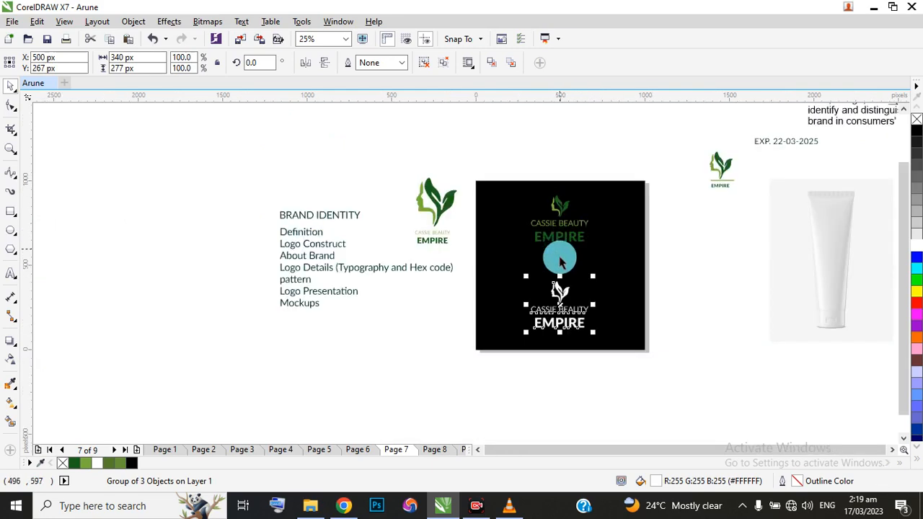
scroll(567, 281, up, 1)
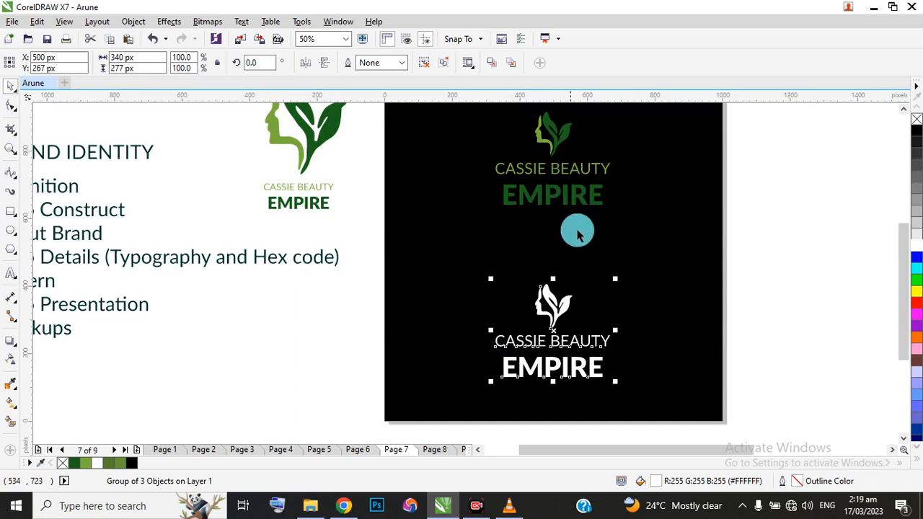
scroll(575, 181, down, 1)
scroll(536, 169, up, 1)
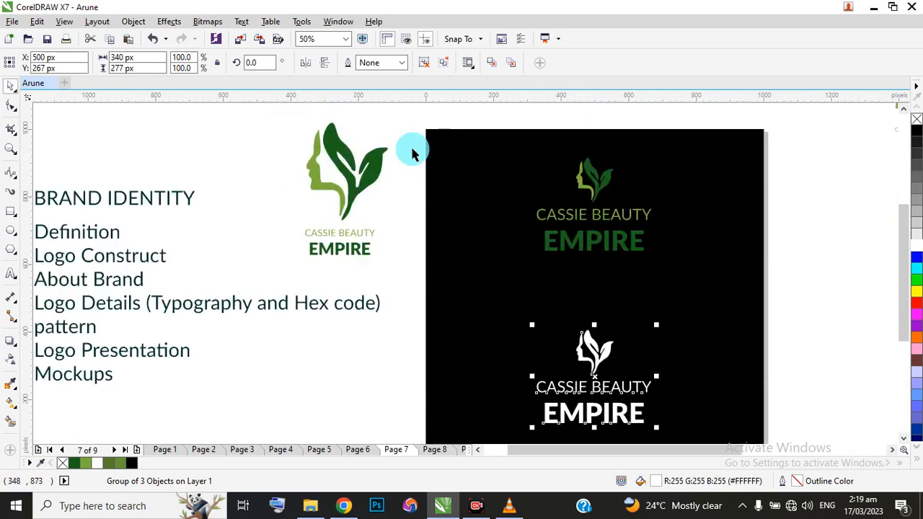
Move the green logo on page 7 down to about Y 739 px and centre it horizontally on the black background.
drag(411, 148, 692, 285)
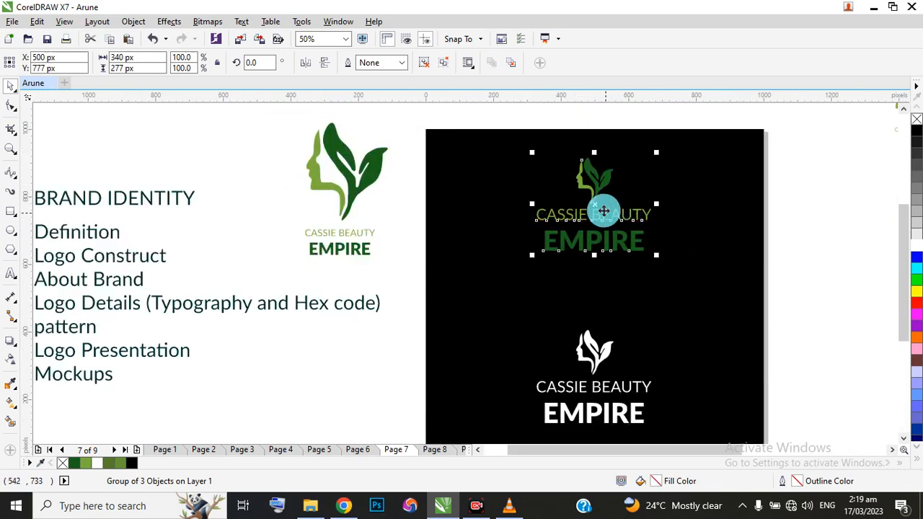
drag(594, 207, 593, 218)
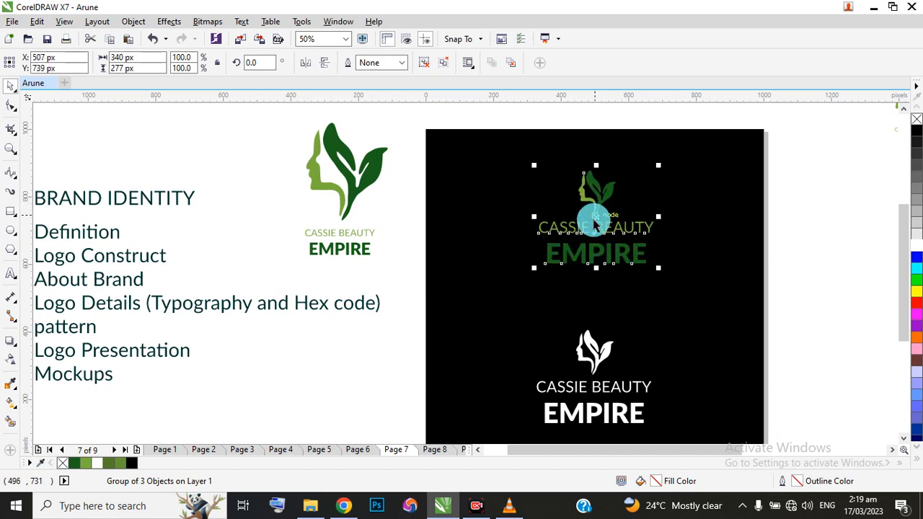
click(478, 191)
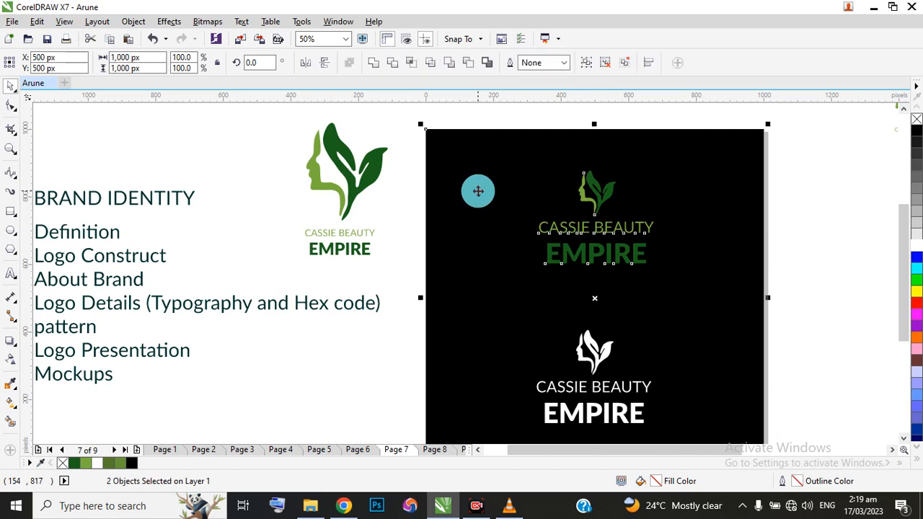
key(c)
key(ctrl+z)
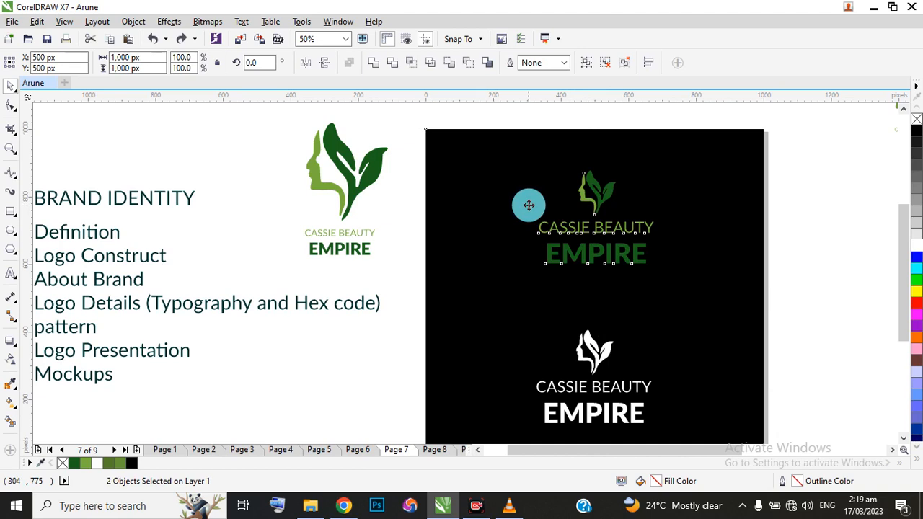
key(e)
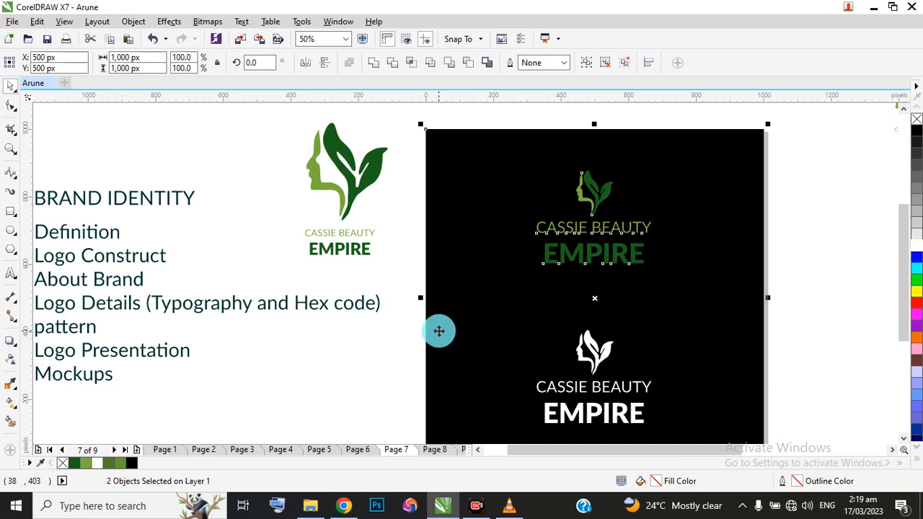
scroll(509, 304, down, 2)
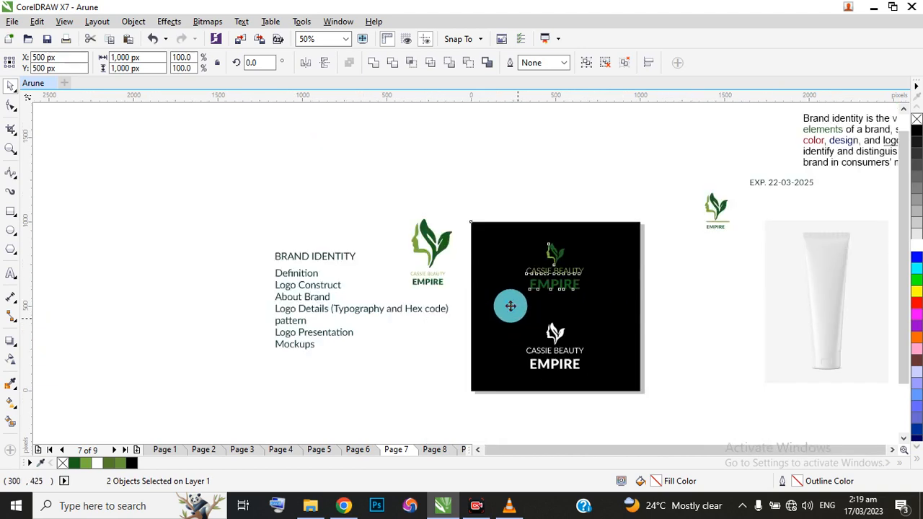
scroll(554, 358, up, 2)
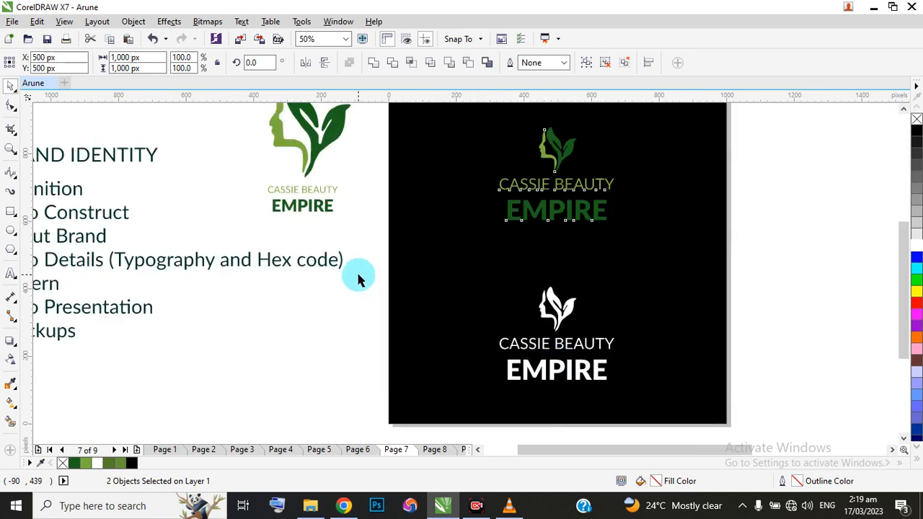
drag(359, 277, 684, 418)
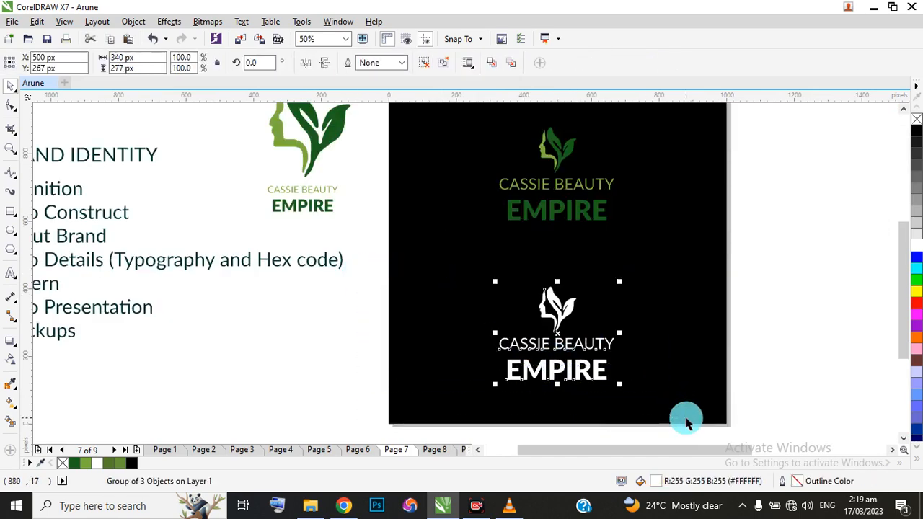
shift+click(693, 328)
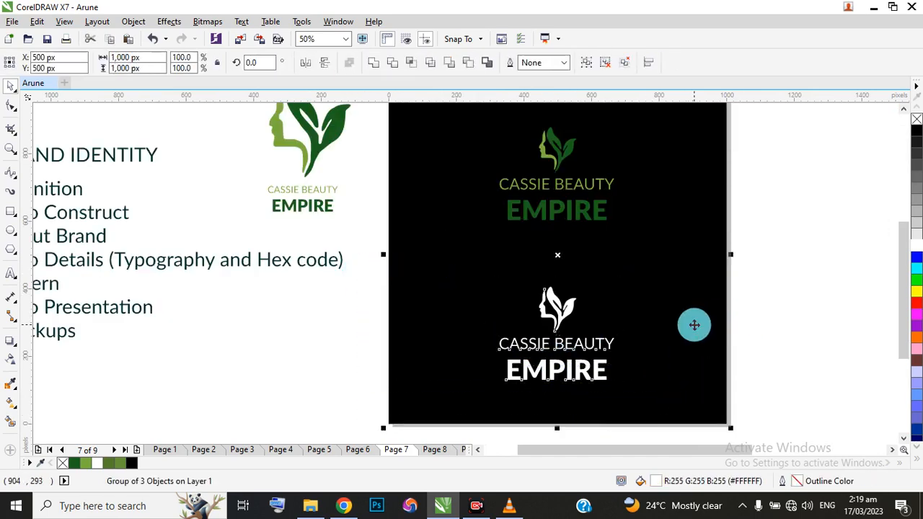
click(792, 281)
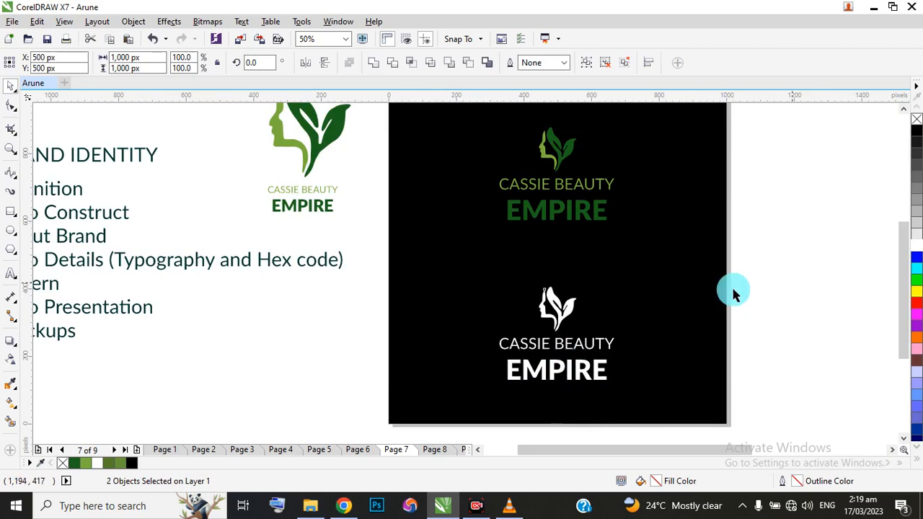
scroll(491, 278, down, 1)
scroll(493, 238, up, 1)
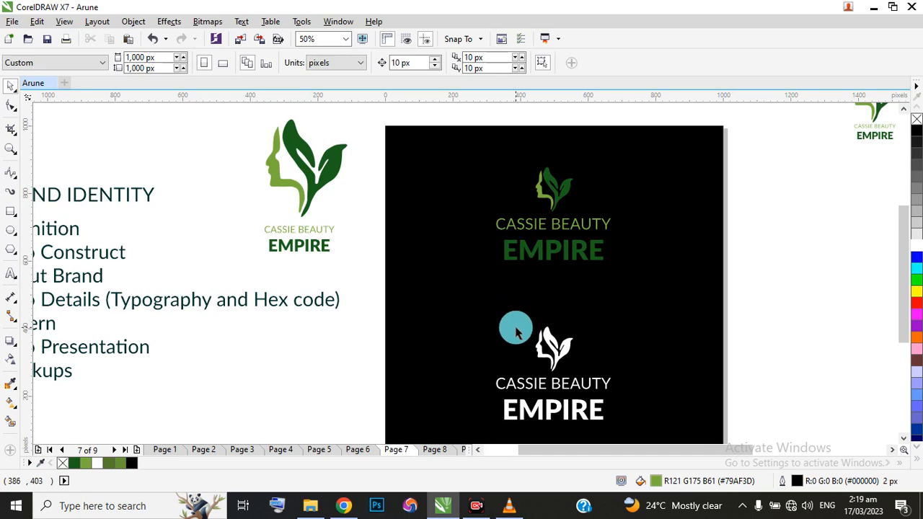
Insert a new page after page 7, paste the logo at its centre and fill the whole logo with black.
click(139, 449)
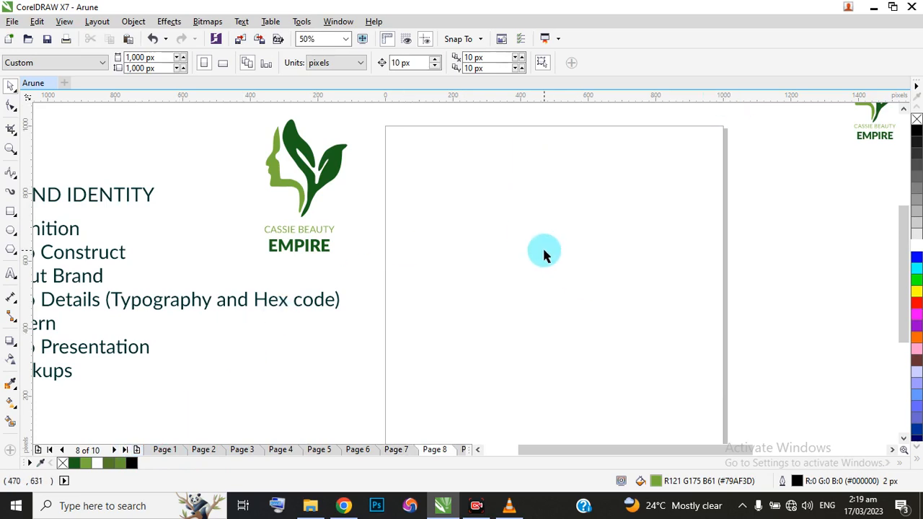
key(ctrl+v)
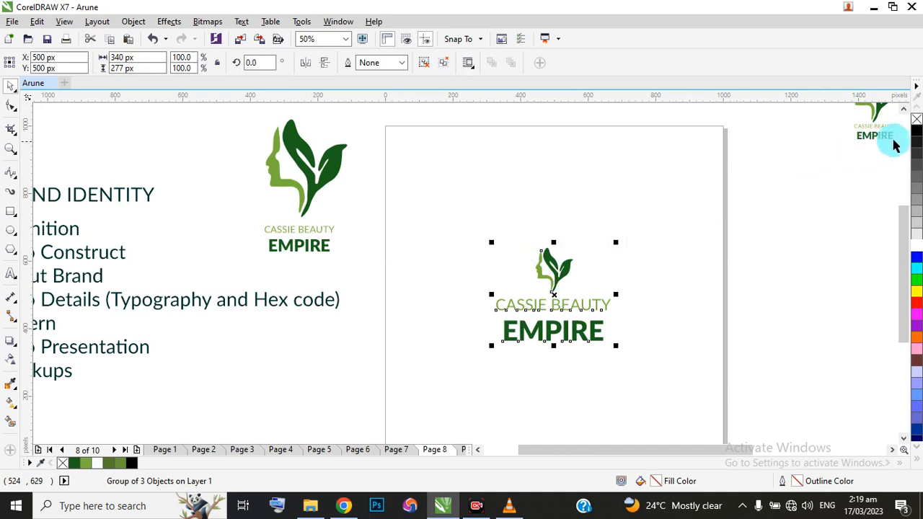
click(915, 130)
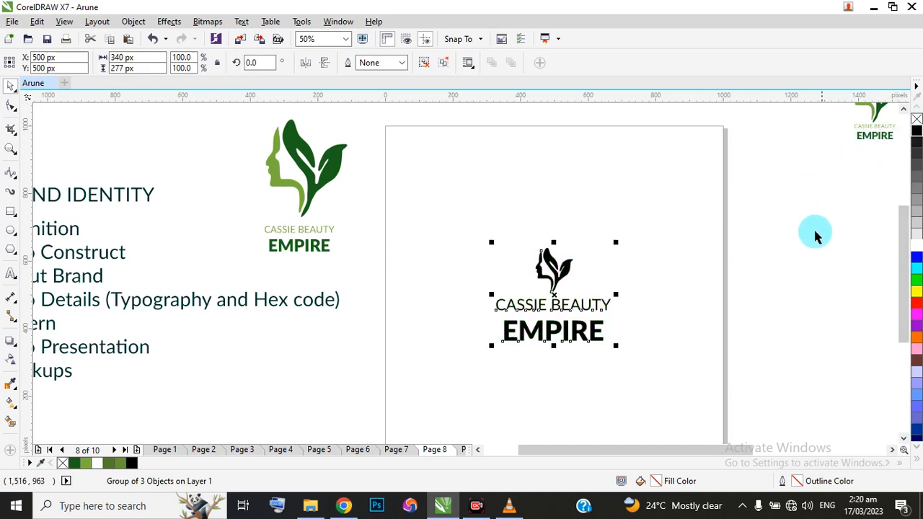
click(812, 230)
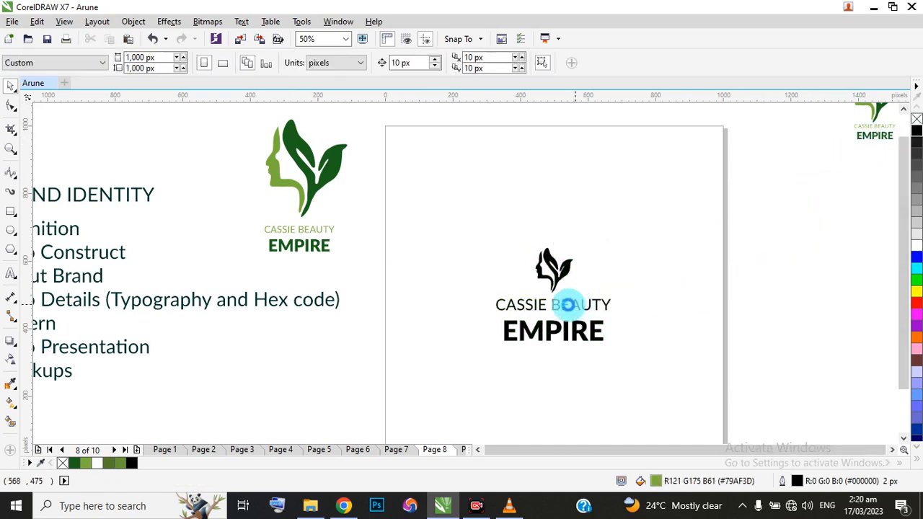
Review the black logo on page 8, then the About Brand, Logo Details and coloured logo version pages from page 2 onwards.
scroll(570, 305, down, 1)
scroll(570, 319, up, 1)
scroll(479, 285, down, 1)
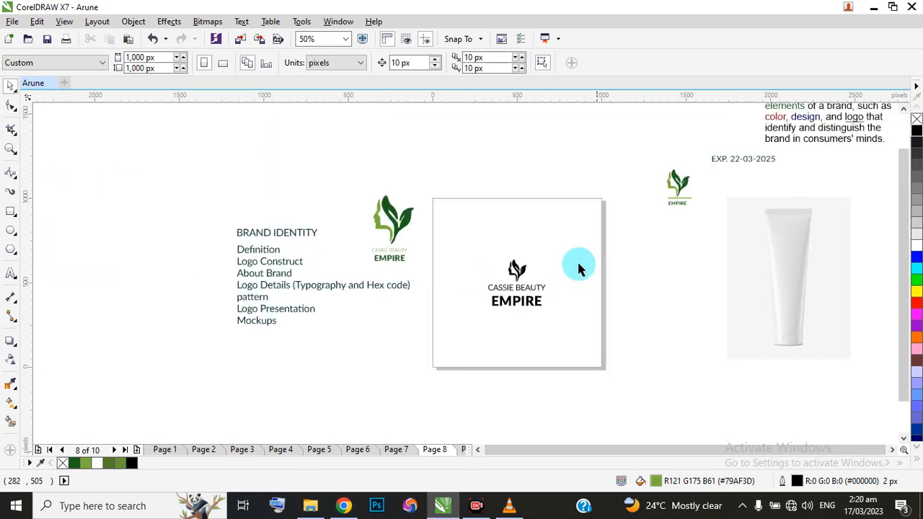
scroll(542, 325, up, 1)
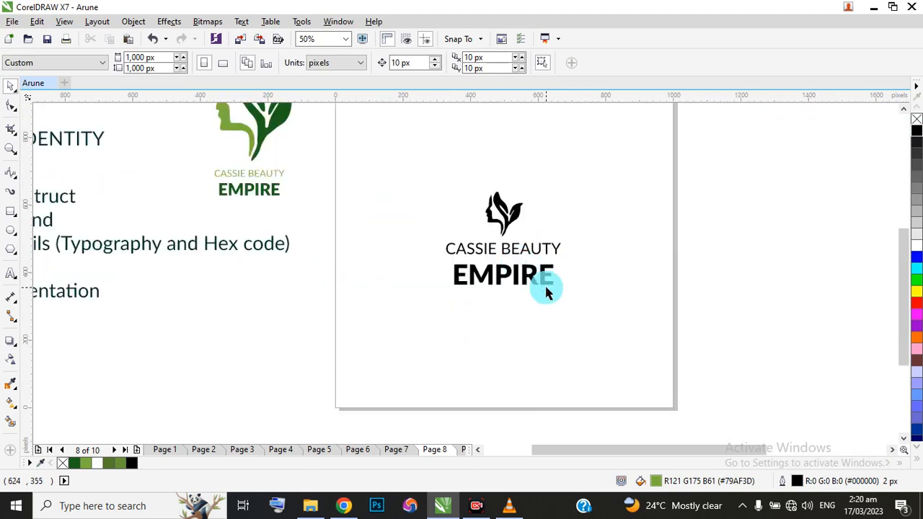
click(207, 450)
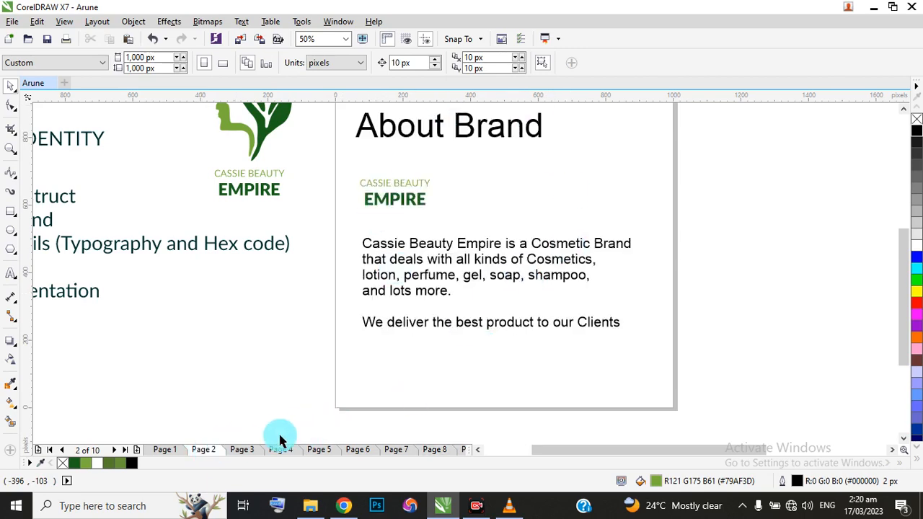
click(245, 449)
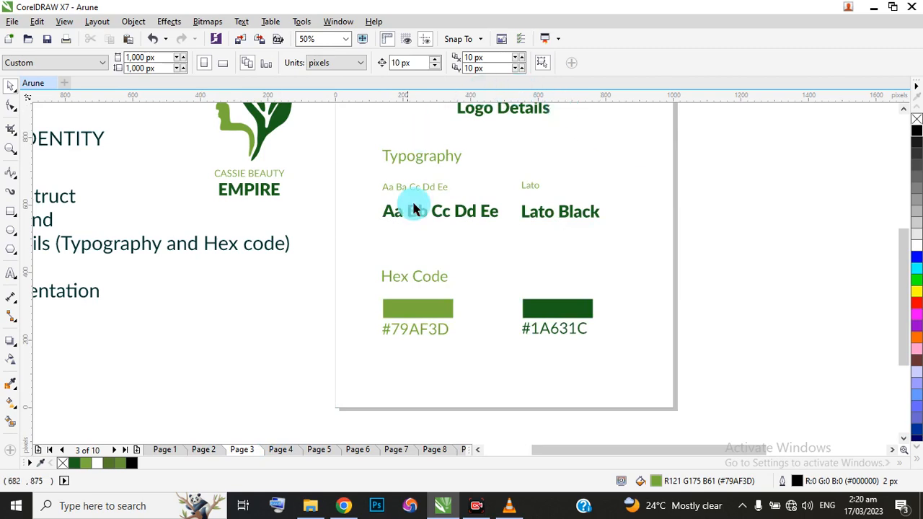
click(902, 112)
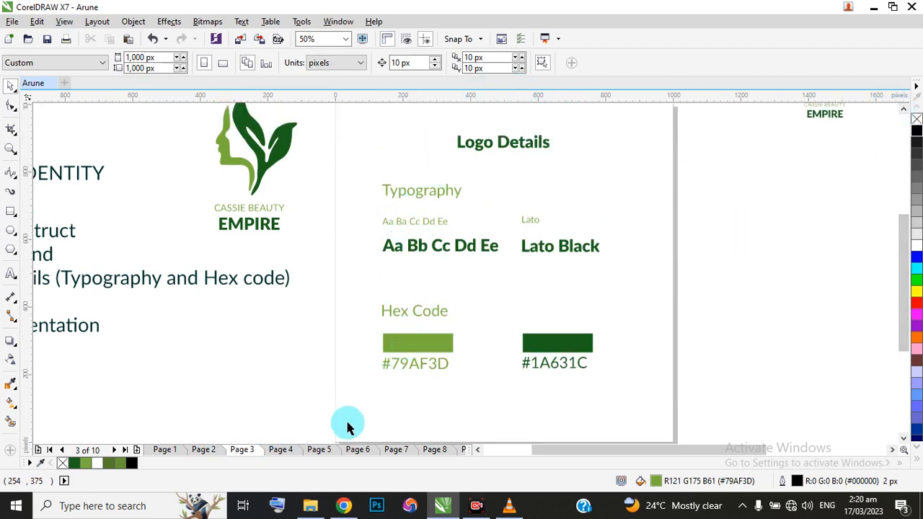
click(283, 450)
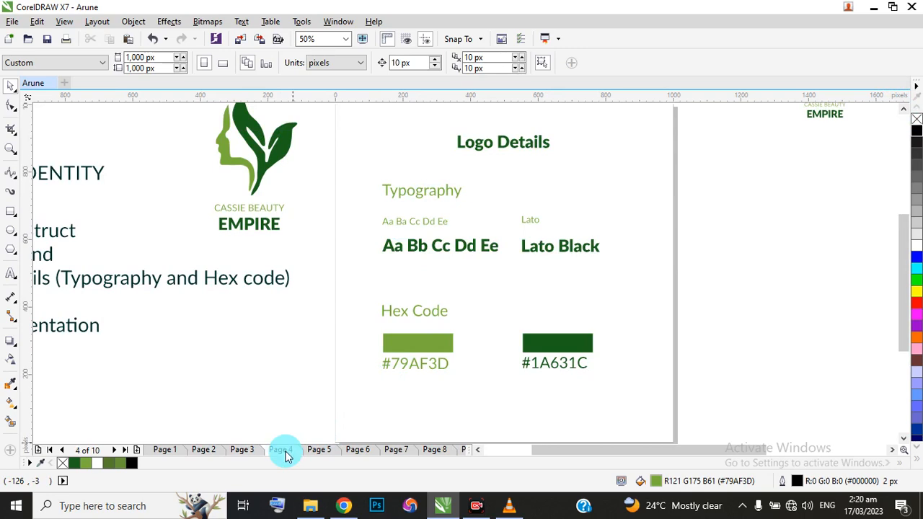
click(326, 450)
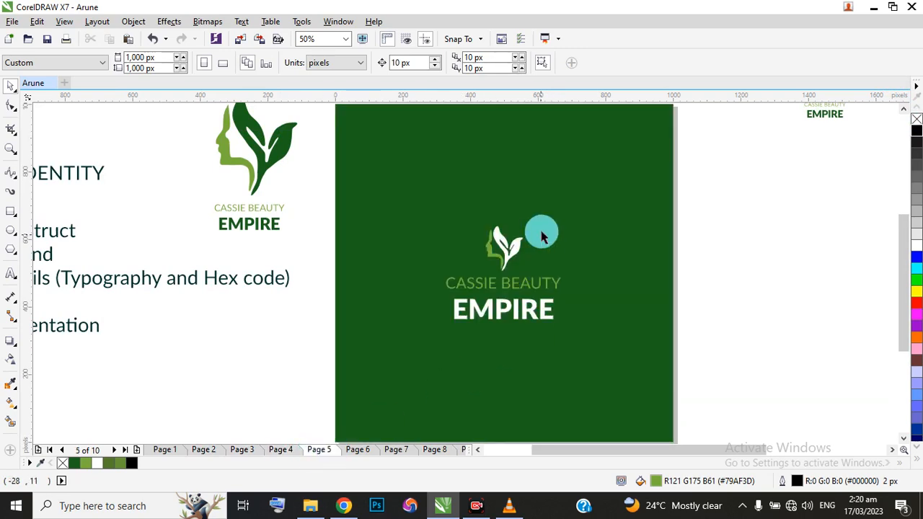
click(357, 450)
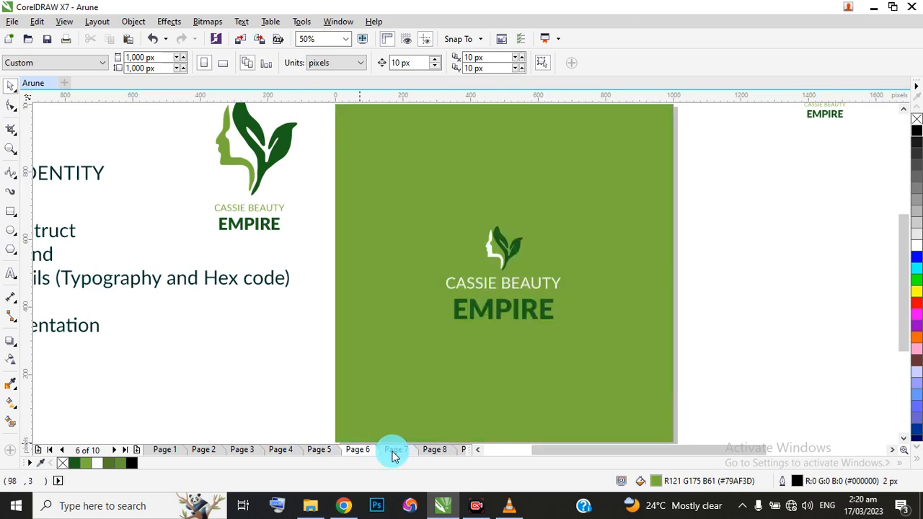
click(396, 450)
click(433, 450)
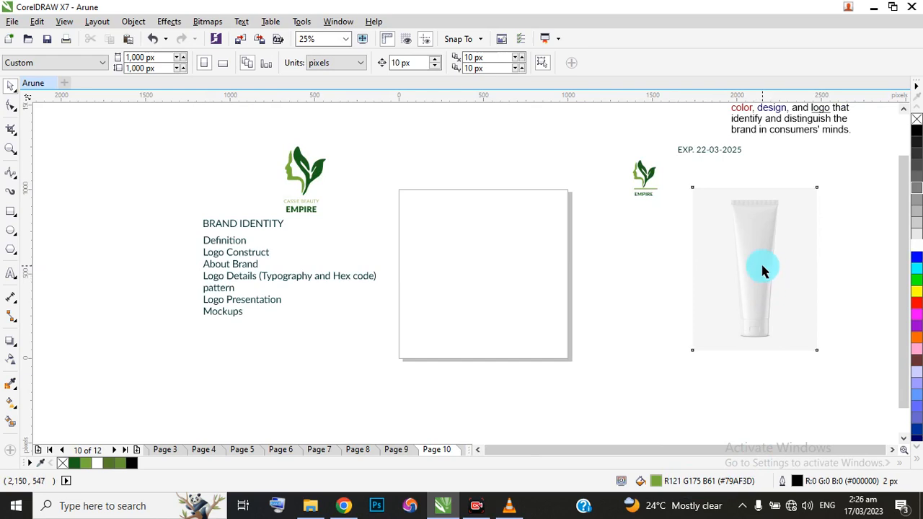
Move the white tube mockup picture from beside the page onto page 10, centred at about X 478, Y 506 px.
click(762, 268)
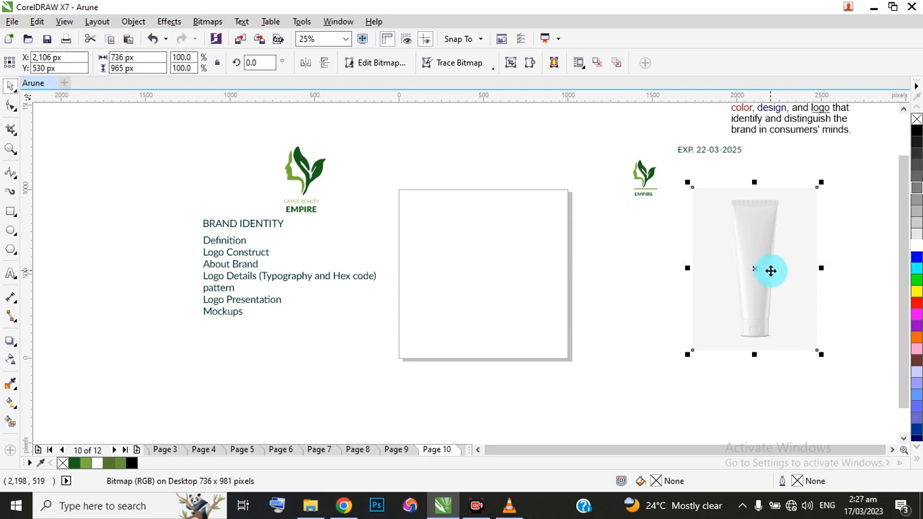
drag(771, 270, 494, 279)
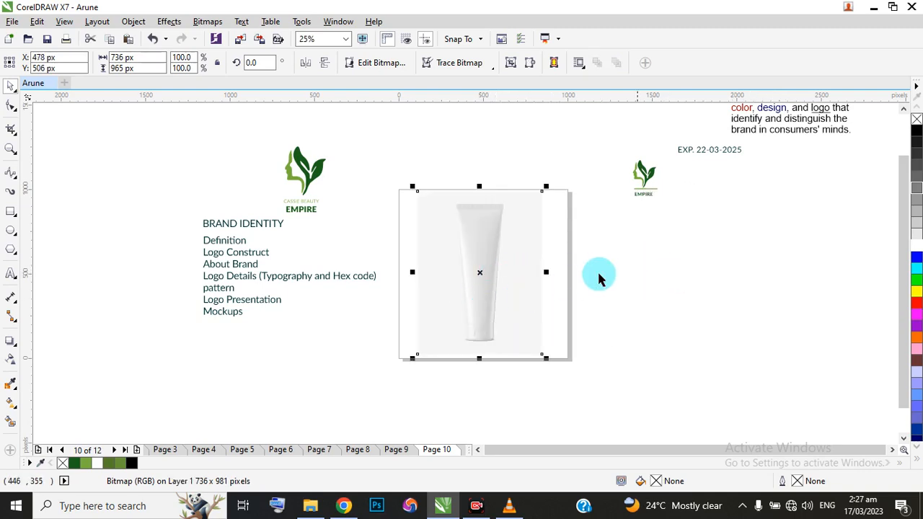
scroll(620, 270, down, 2)
scroll(694, 274, up, 2)
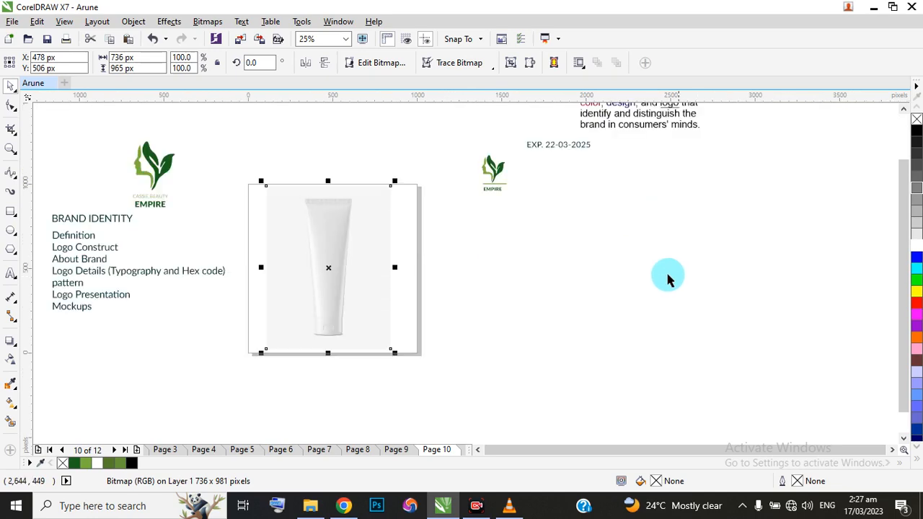
scroll(588, 269, down, 3)
scroll(588, 268, up, 1)
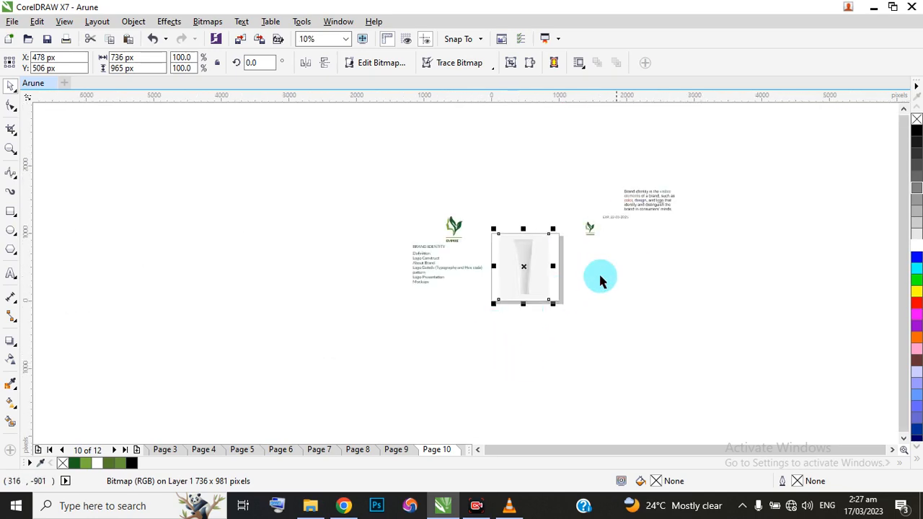
Enlarge the tube picture proportionally to about 744 × 975 px, extending its upper-left corner to the page's upper edge.
scroll(521, 258, up, 2)
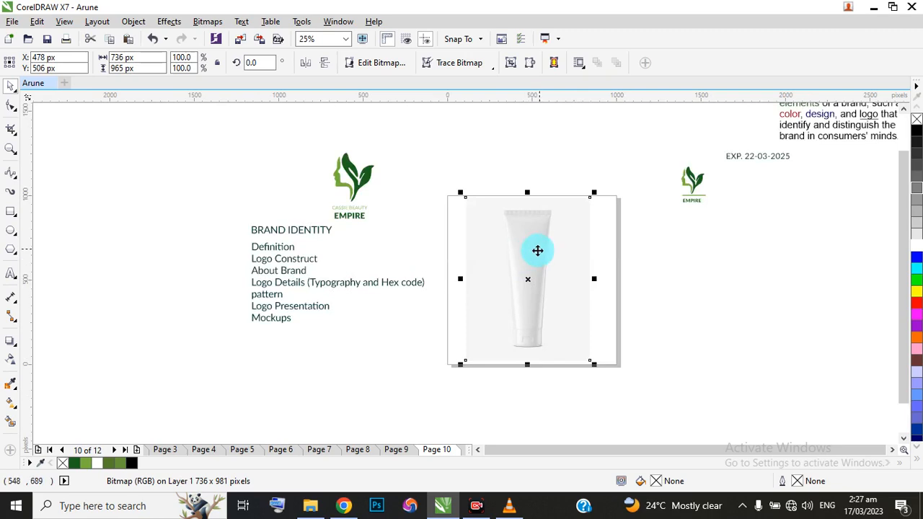
scroll(530, 245, up, 2)
scroll(497, 226, down, 2)
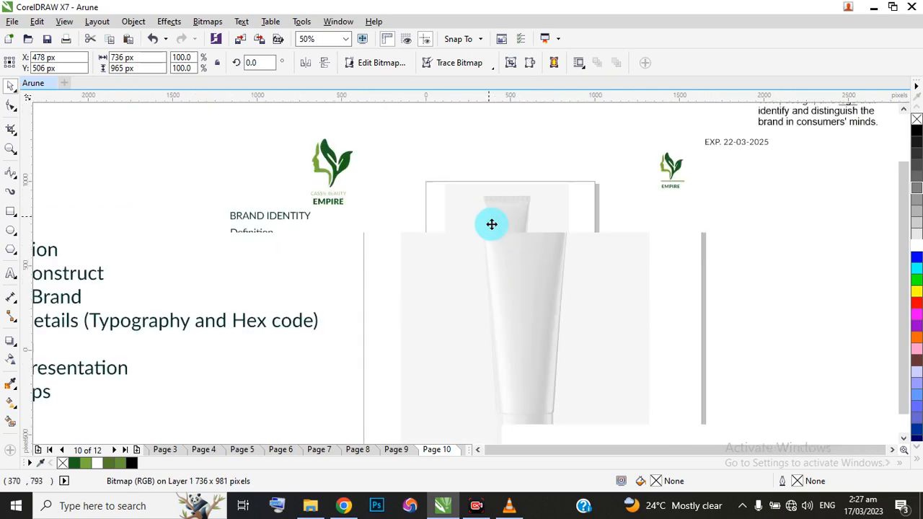
scroll(511, 265, up, 1)
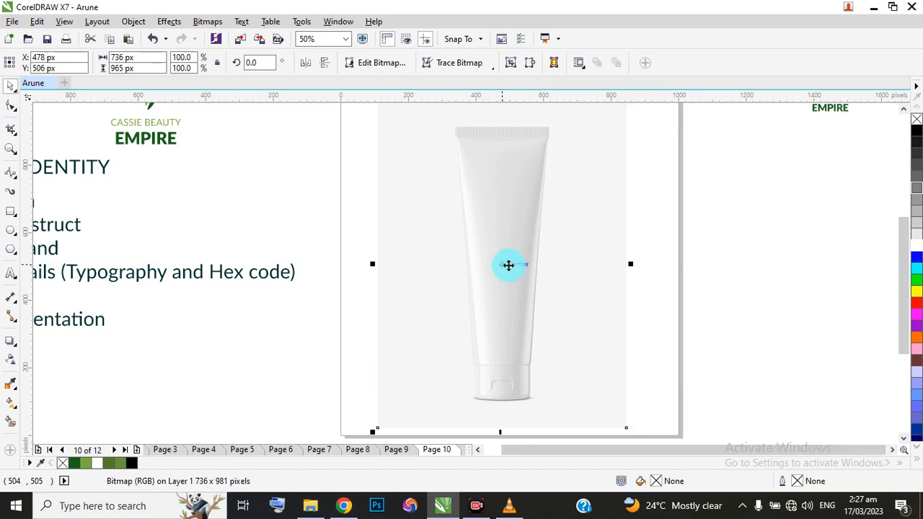
scroll(509, 265, down, 1)
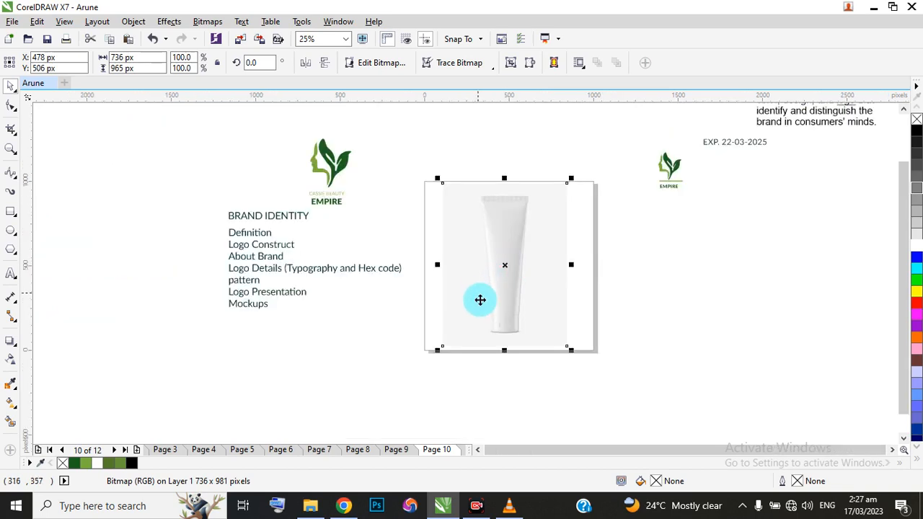
scroll(508, 264, up, 1)
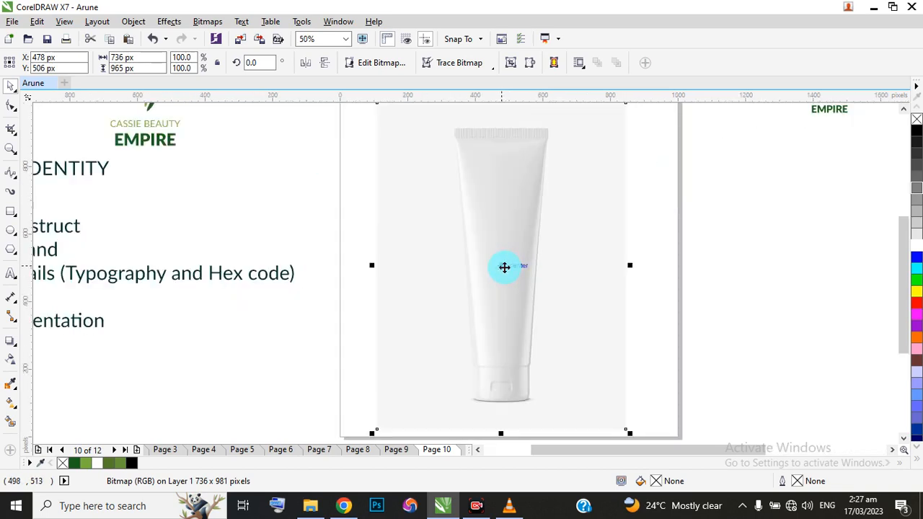
scroll(504, 267, down, 1)
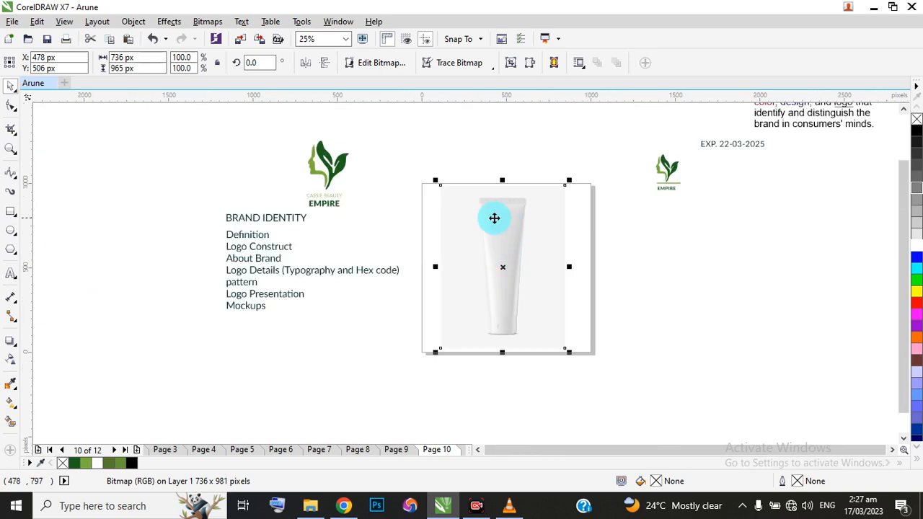
scroll(495, 216, up, 1)
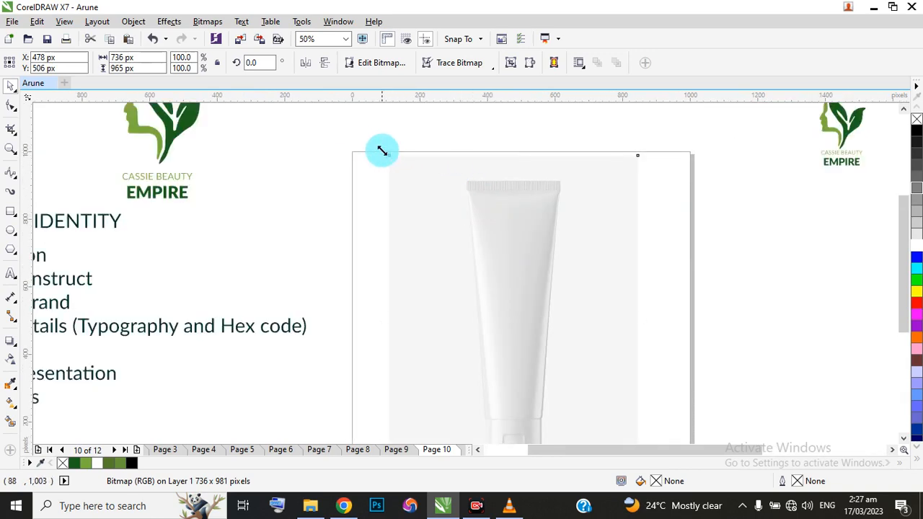
mouse_move(381, 148)
mouse_down()
mouse_move(376, 140)
mouse_move(370, 151)
mouse_up()
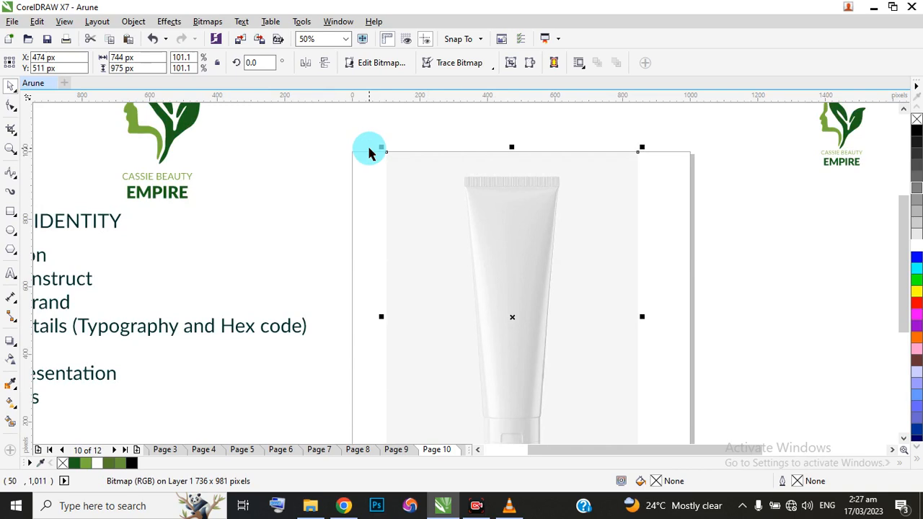
Move the small green logo from beside page 10 onto the middle of the tube, at about X 481, Y 558 px.
scroll(371, 179, down, 1)
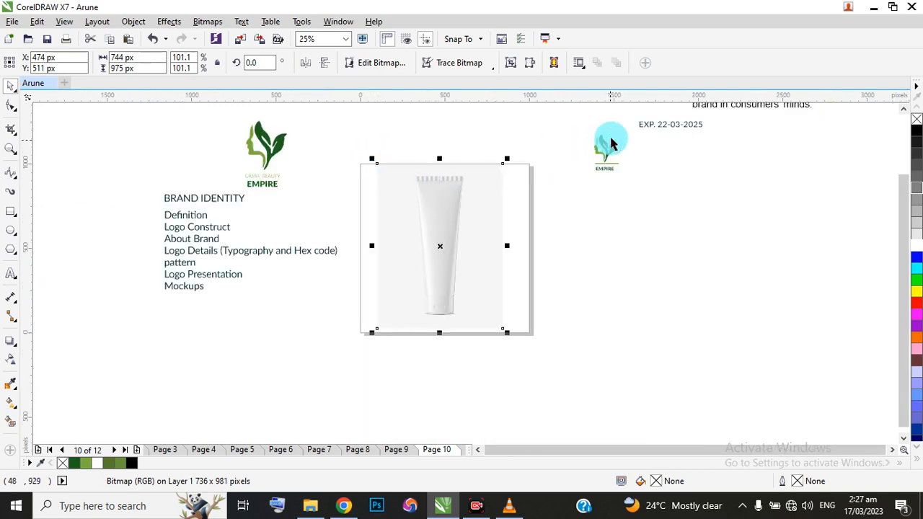
scroll(589, 141, up, 1)
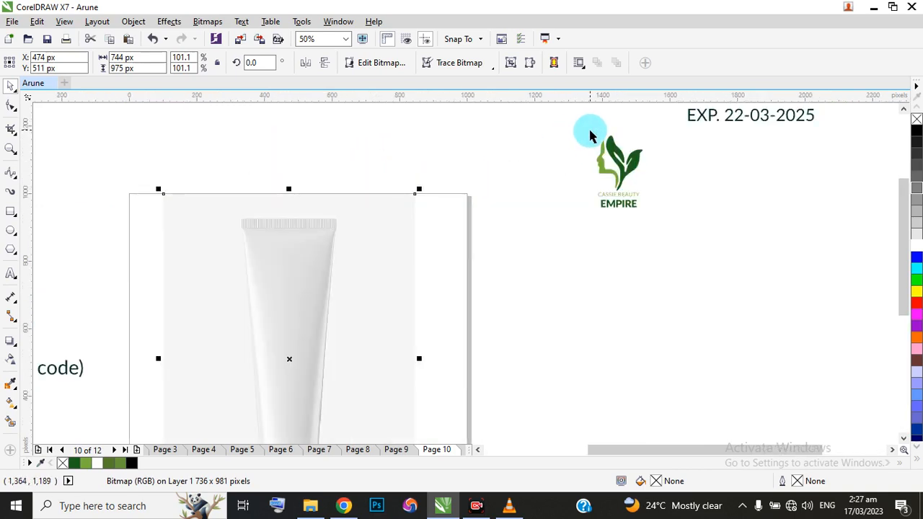
scroll(589, 137, down, 1)
drag(584, 137, 648, 188)
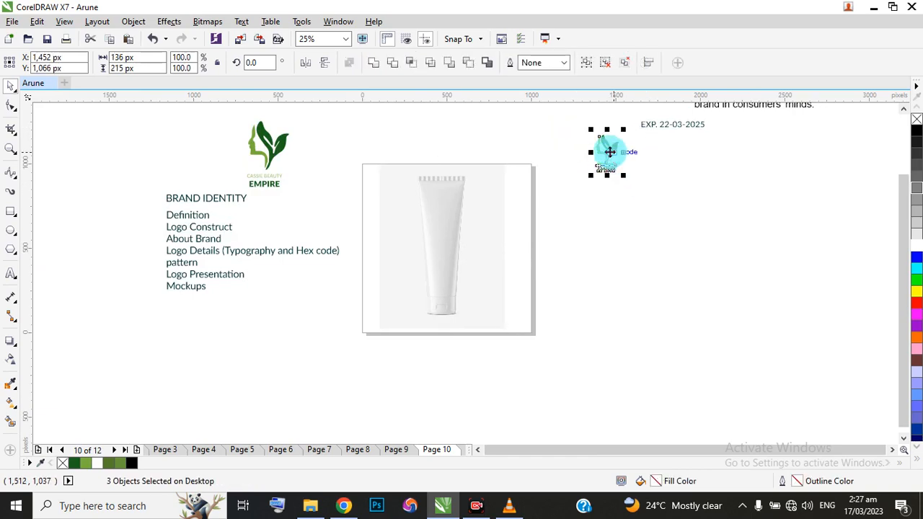
mouse_move(607, 148)
mouse_down()
mouse_move(602, 165)
mouse_move(443, 238)
mouse_up()
scroll(441, 241, up, 2)
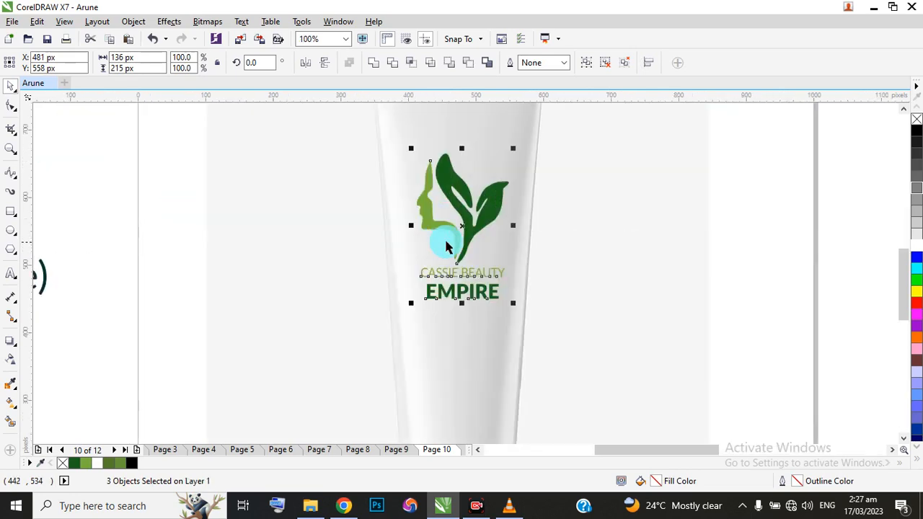
Shift the logo on the tube to about X 480, Y 563 px, and centre it horizontally on the tube picture.
scroll(461, 224, down, 1)
scroll(469, 214, up, 1)
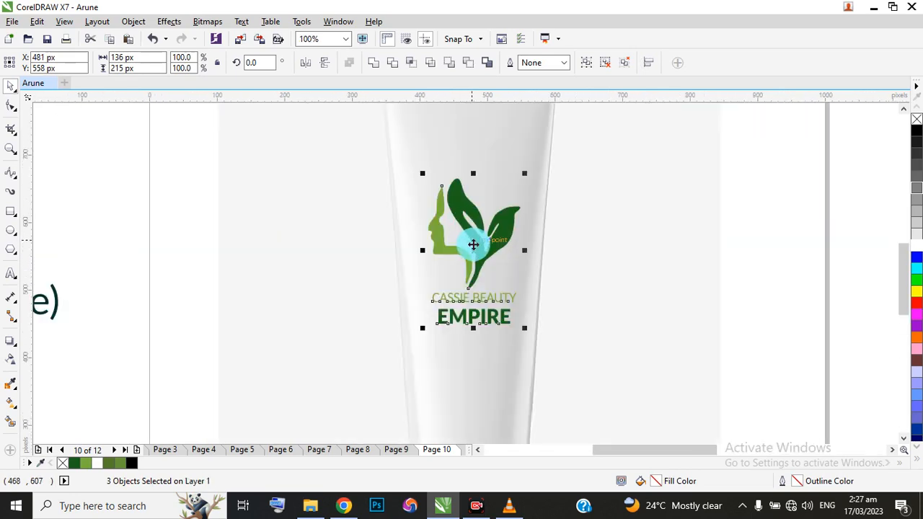
drag(473, 245, 470, 247)
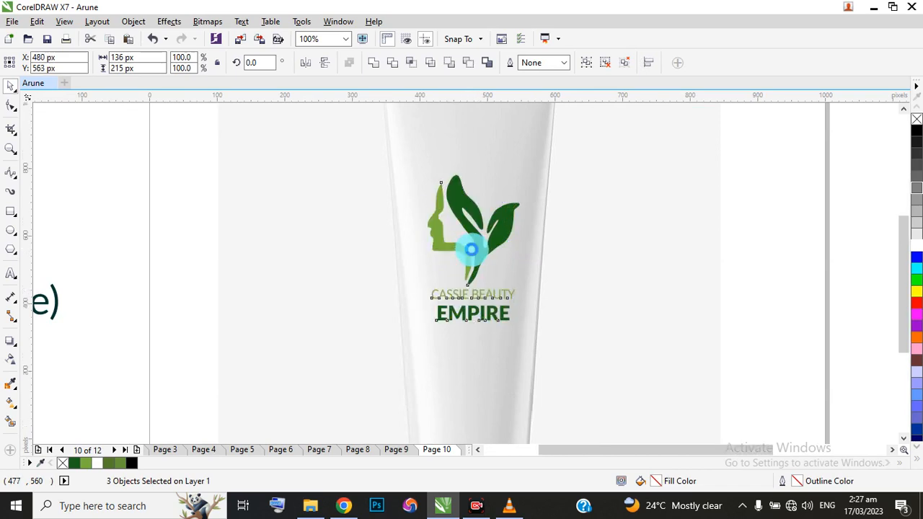
scroll(469, 247, down, 1)
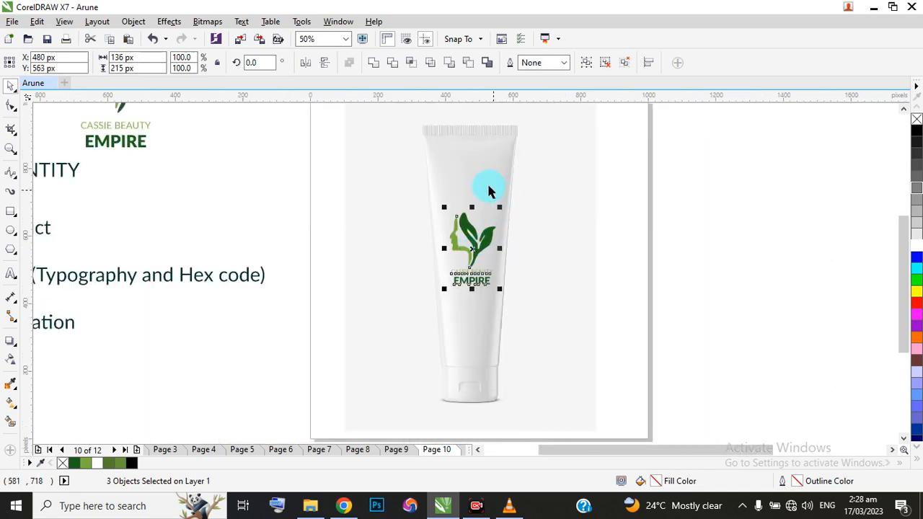
shift+click(487, 182)
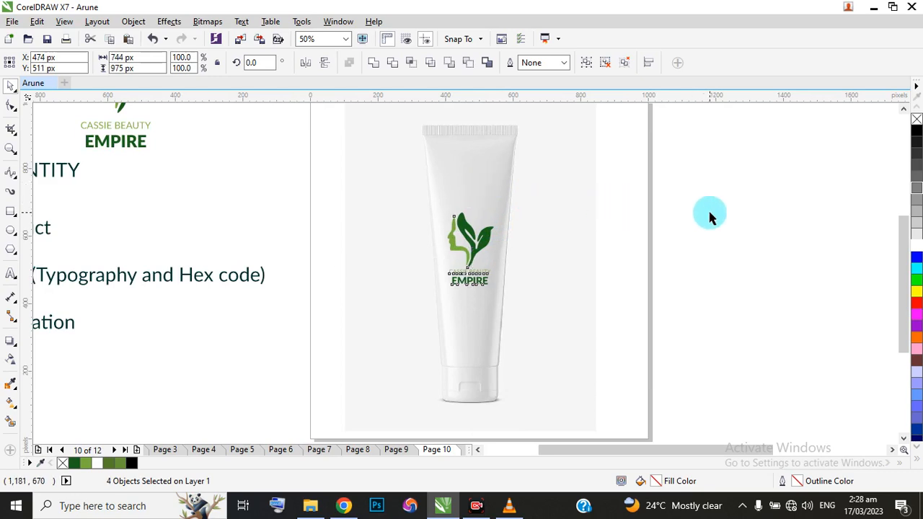
click(623, 220)
Move the "EXP. 22-03-2025" text from the desktop to just above page 10 and set its font size to 4 pt.
scroll(557, 249, down, 2)
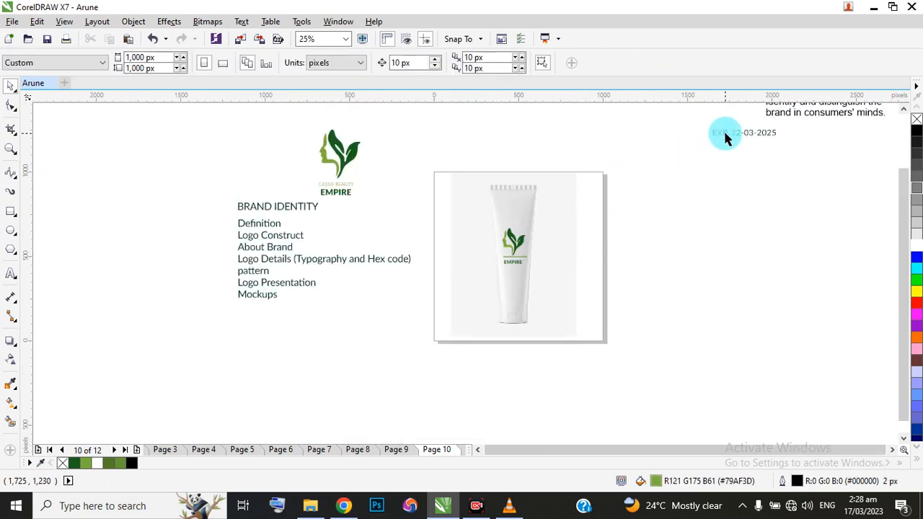
click(745, 133)
drag(745, 132, 522, 148)
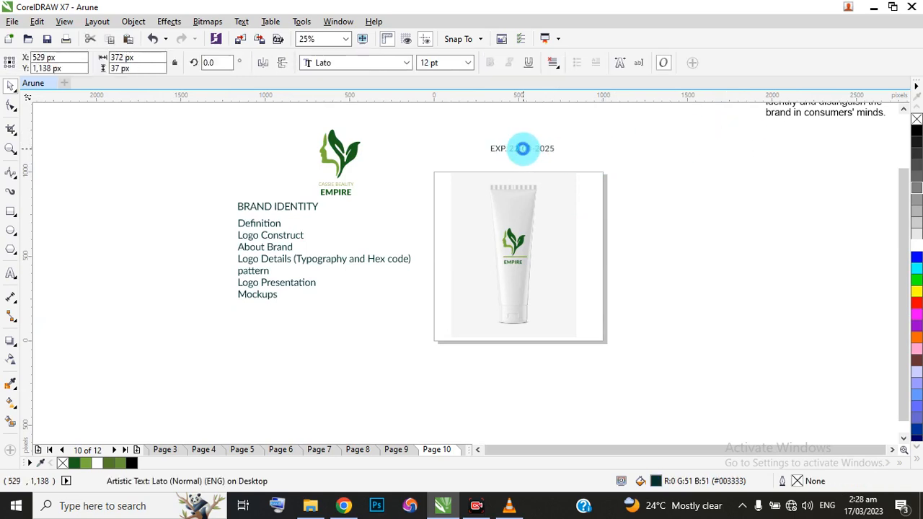
click(467, 62)
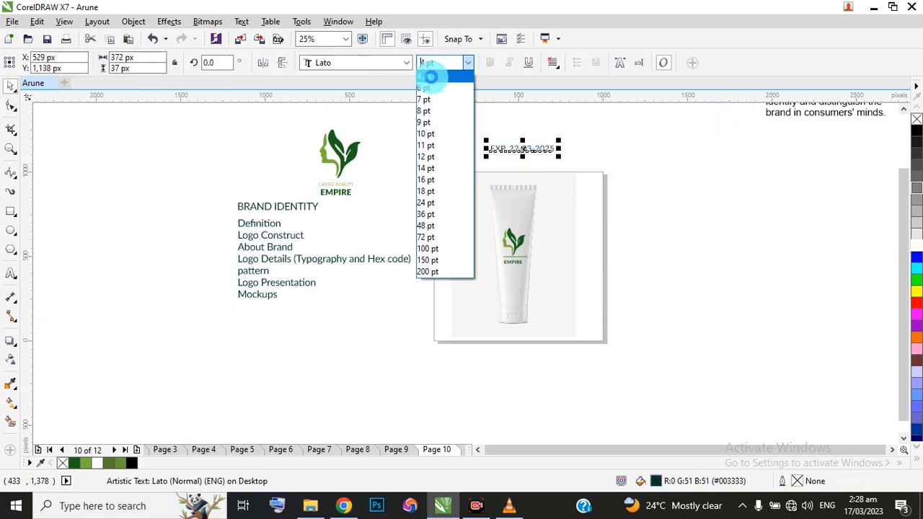
click(431, 77)
click(513, 153)
Place the expiry text just below the tube's ribbed end, at about Y 866 px, and centre it horizontally on the tube picture.
scroll(493, 145, up, 2)
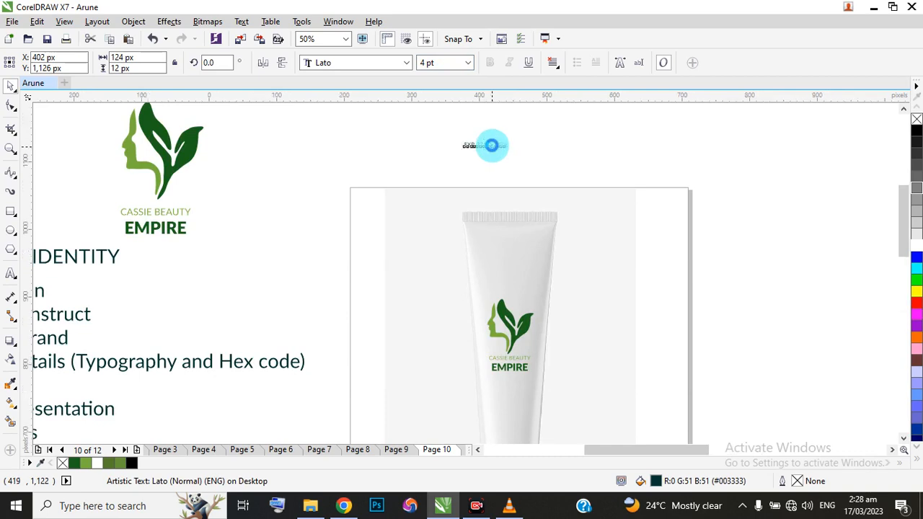
scroll(490, 145, up, 1)
drag(484, 146, 536, 320)
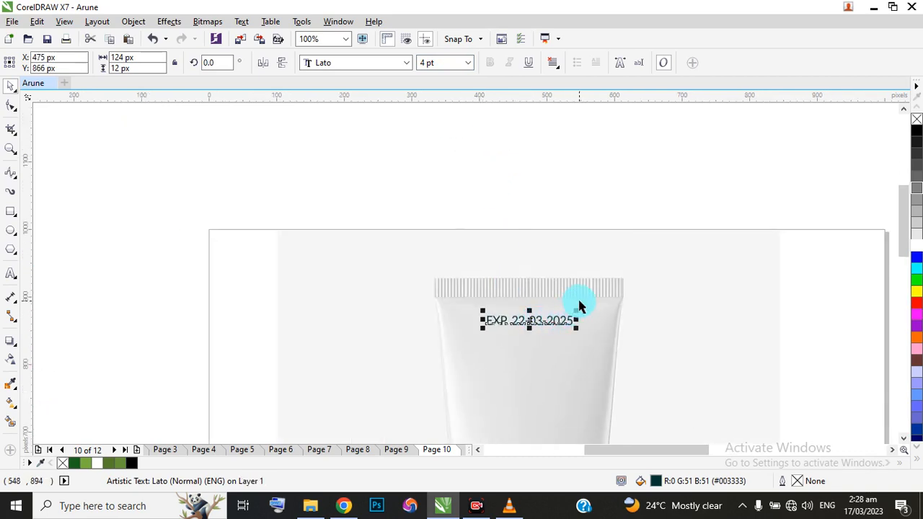
shift+click(579, 301)
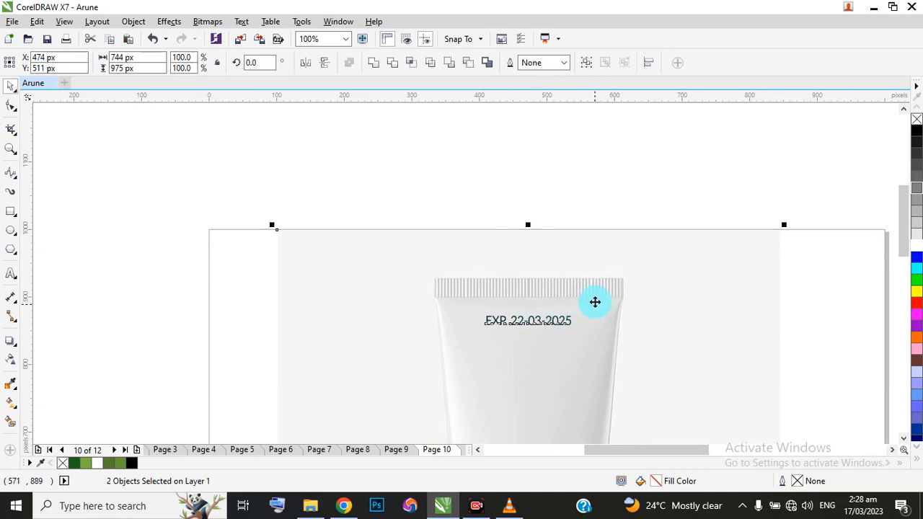
scroll(543, 220, down, 2)
click(371, 266)
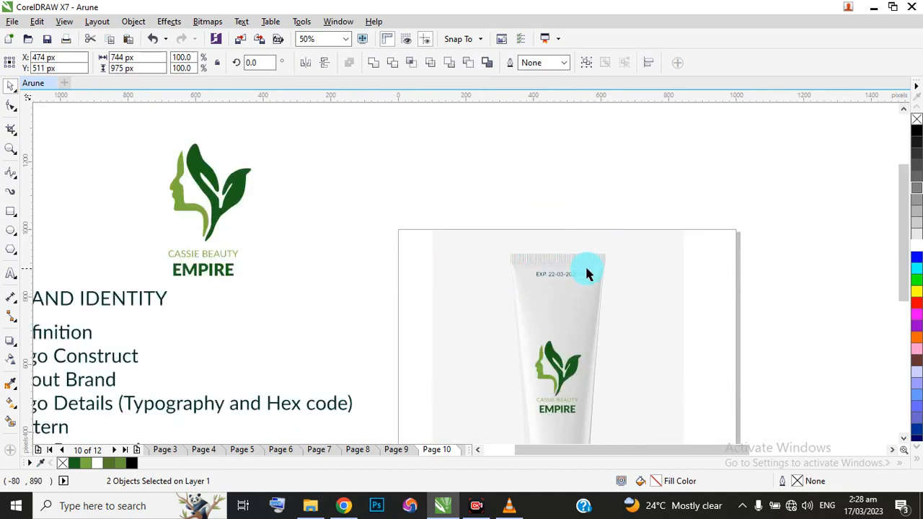
scroll(578, 262, down, 1)
scroll(571, 291, up, 1)
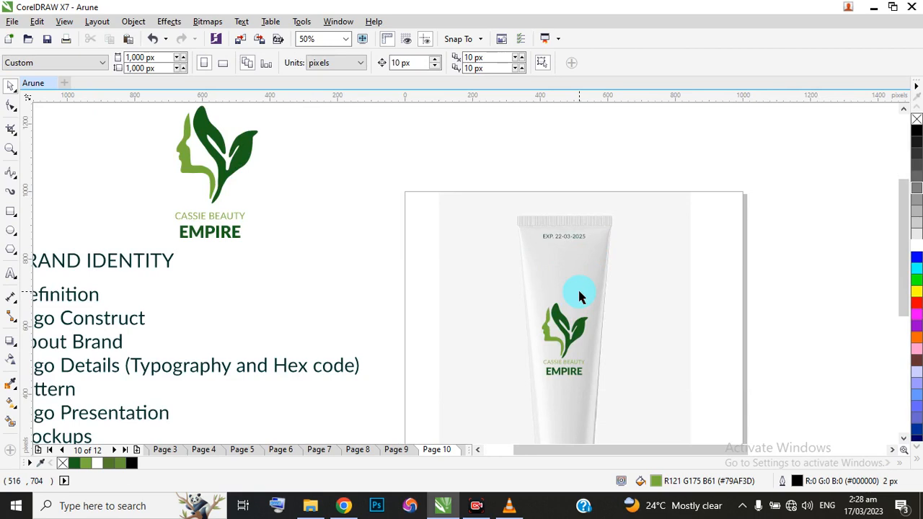
Review the T-shirt mockup and small logo on page 11, the leaf pattern on page 9 and the black logo on page 8.
scroll(574, 249, down, 1)
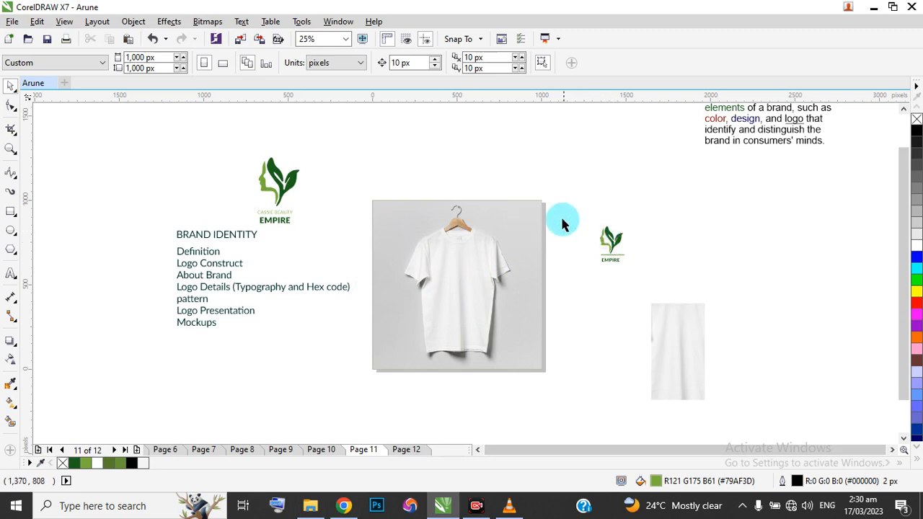
scroll(624, 258, up, 1)
scroll(603, 239, up, 1)
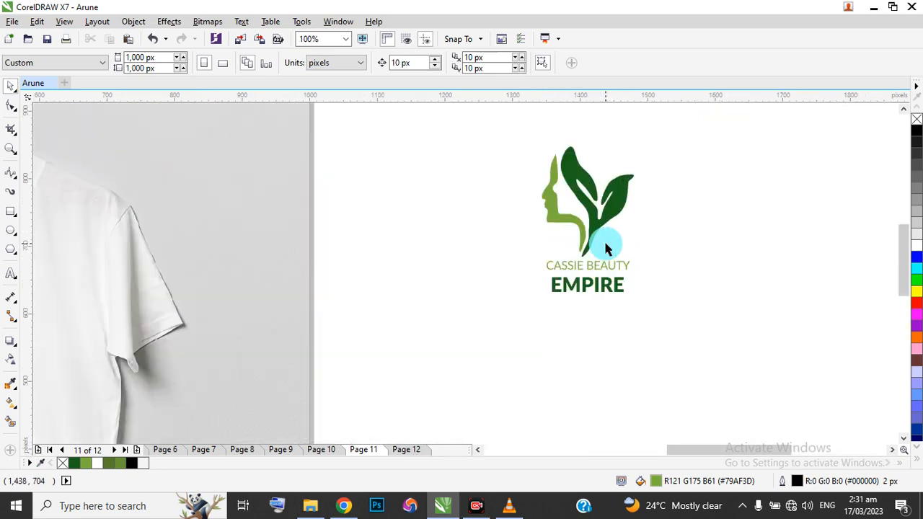
scroll(605, 239, down, 1)
scroll(609, 241, down, 1)
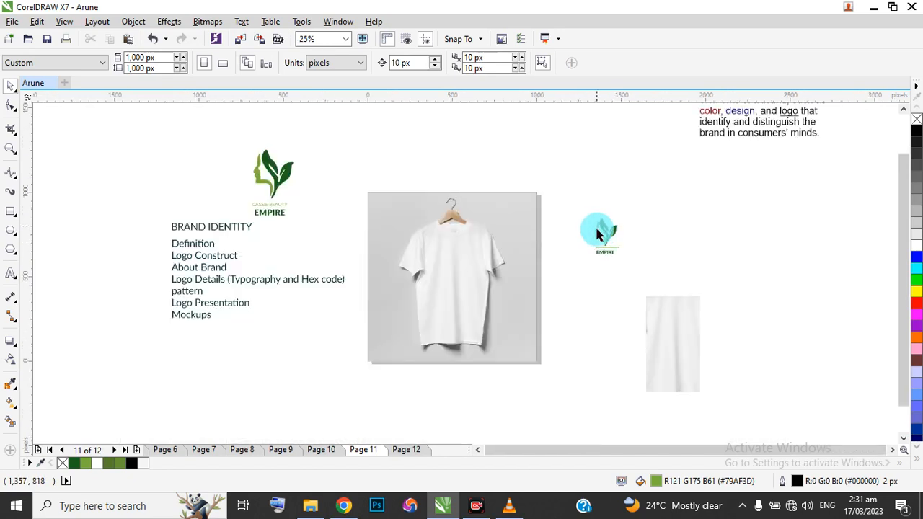
scroll(596, 234, up, 1)
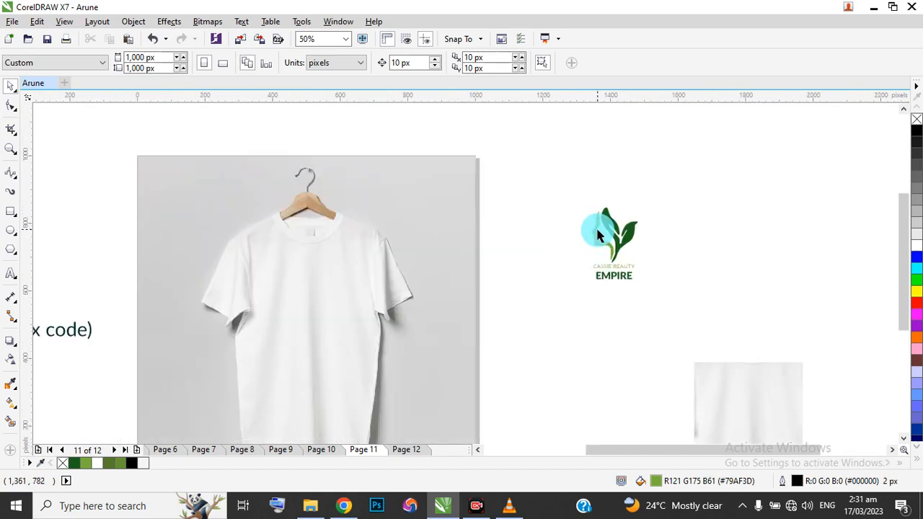
click(292, 449)
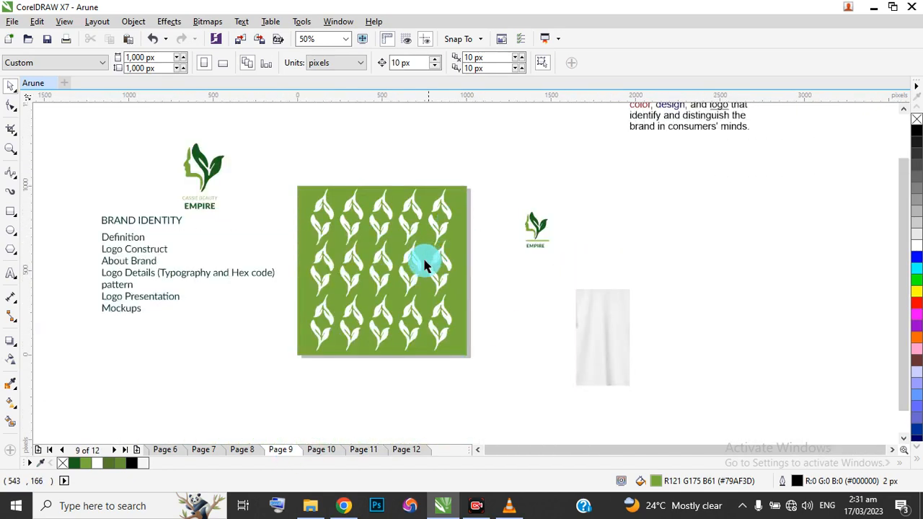
scroll(376, 292, up, 1)
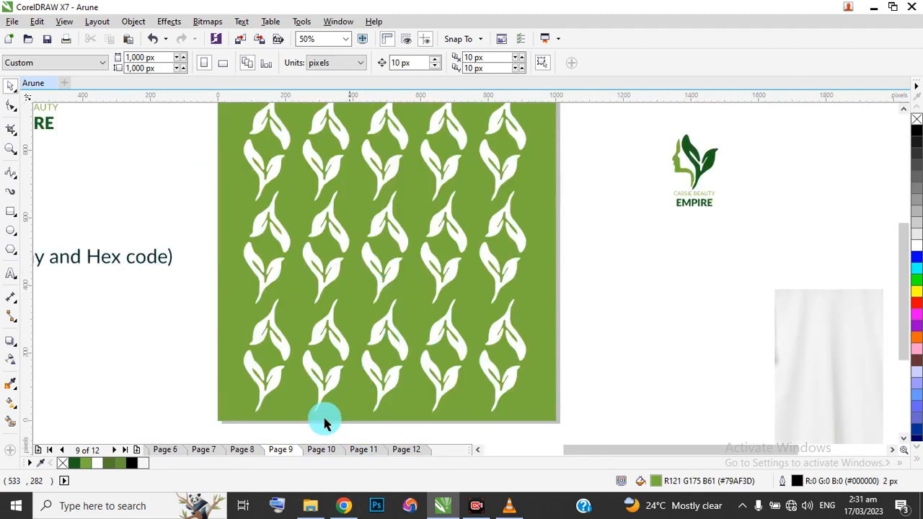
click(243, 449)
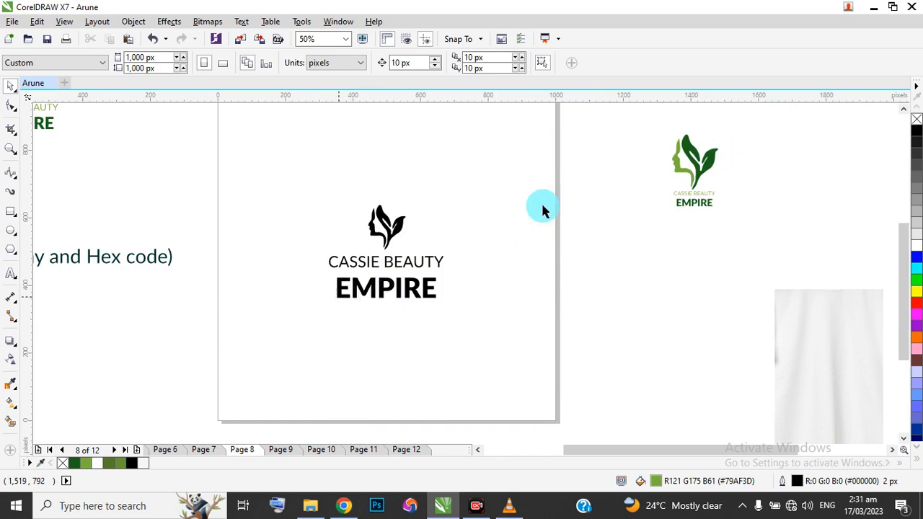
Move the small green logo onto the T-shirt on page 11, at about Y 473 px, and centre it horizontally on the T-shirt picture.
click(382, 450)
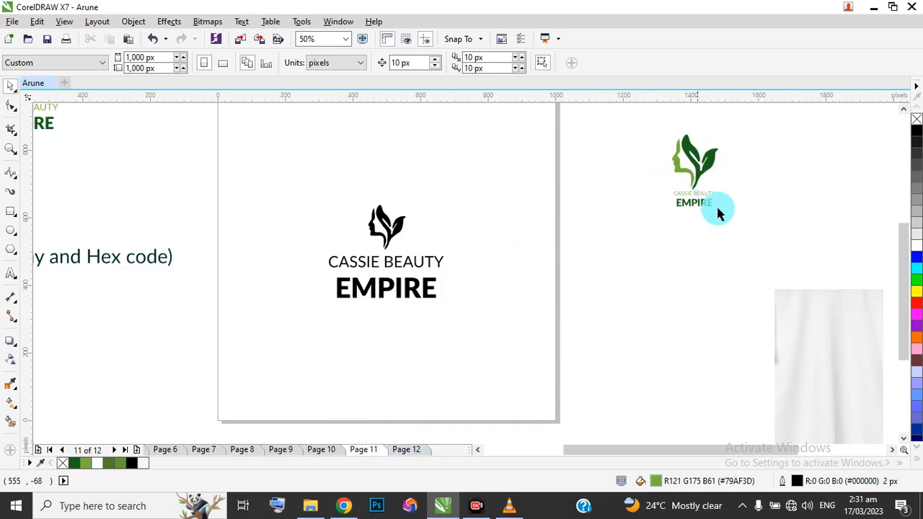
drag(723, 127, 635, 237)
drag(647, 205, 393, 260)
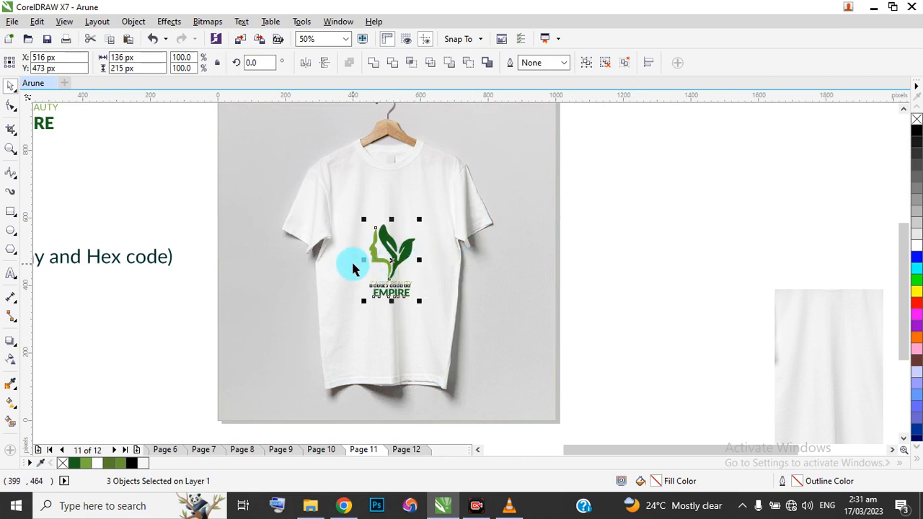
shift+click(267, 300)
key(c)
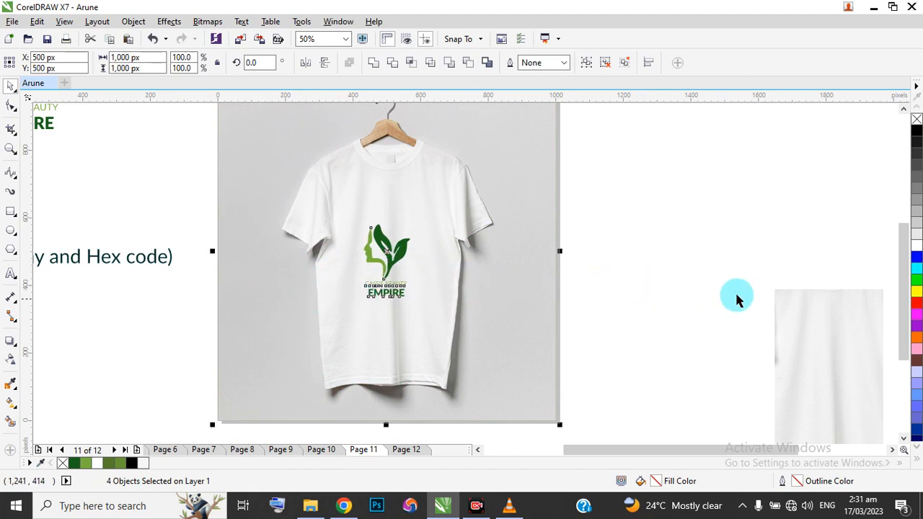
Shift the T-shirt picture and logo together slightly sideways, with the picture centred at about X 506, Y 500 px.
scroll(686, 263, down, 1)
scroll(654, 276, up, 2)
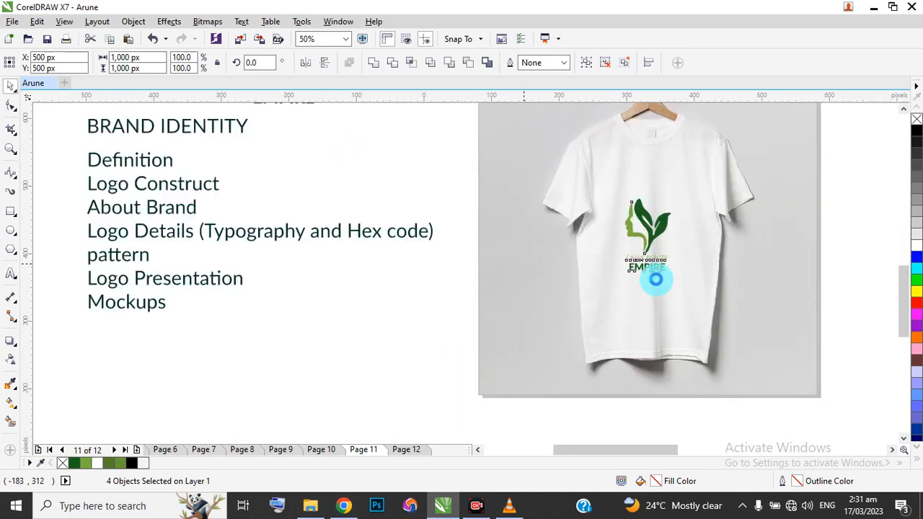
scroll(521, 269, down, 2)
scroll(643, 277, up, 2)
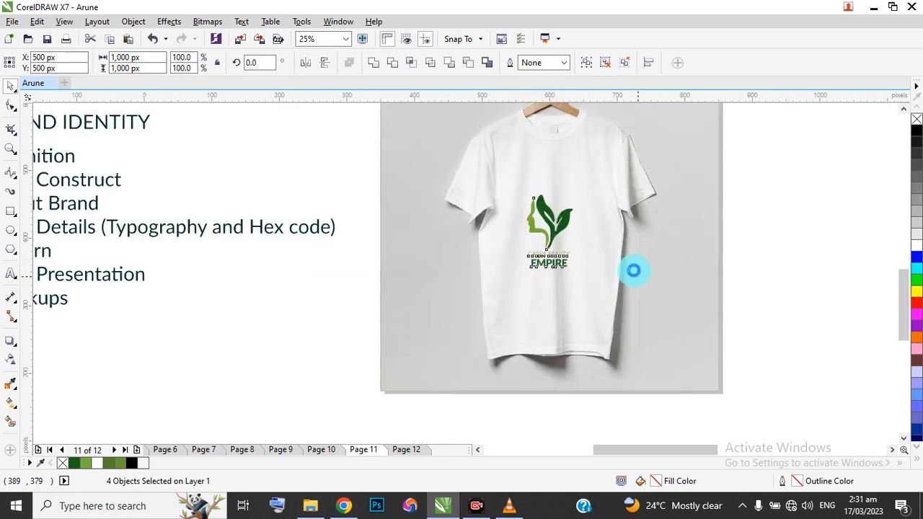
scroll(447, 276, down, 1)
drag(462, 266, 472, 217)
scroll(465, 229, up, 2)
scroll(472, 218, down, 3)
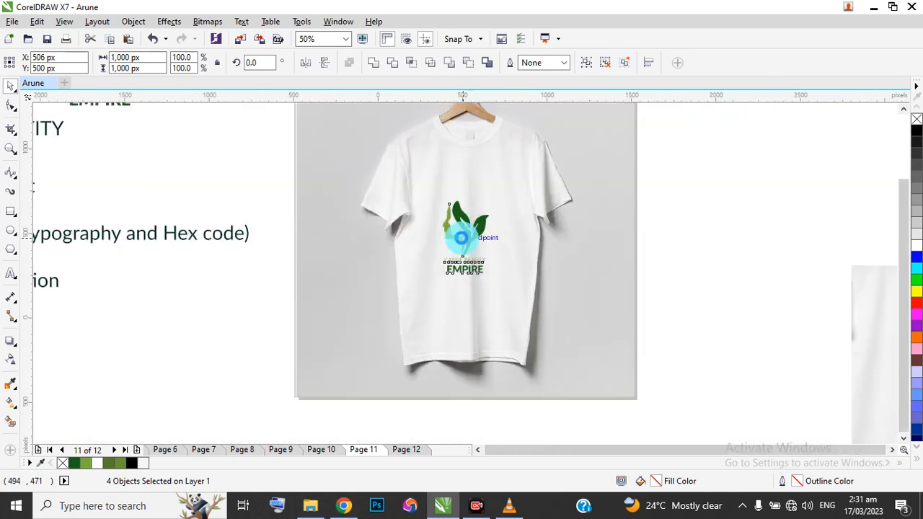
drag(402, 240, 510, 236)
click(572, 226)
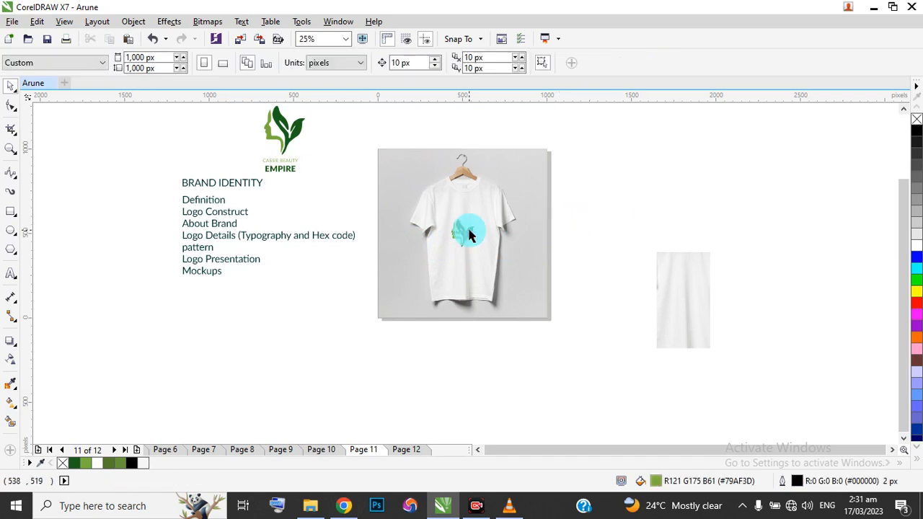
Undo the last change and centre only the T-shirt picture on page 11.
scroll(470, 233, up, 1)
key(ctrl+z)
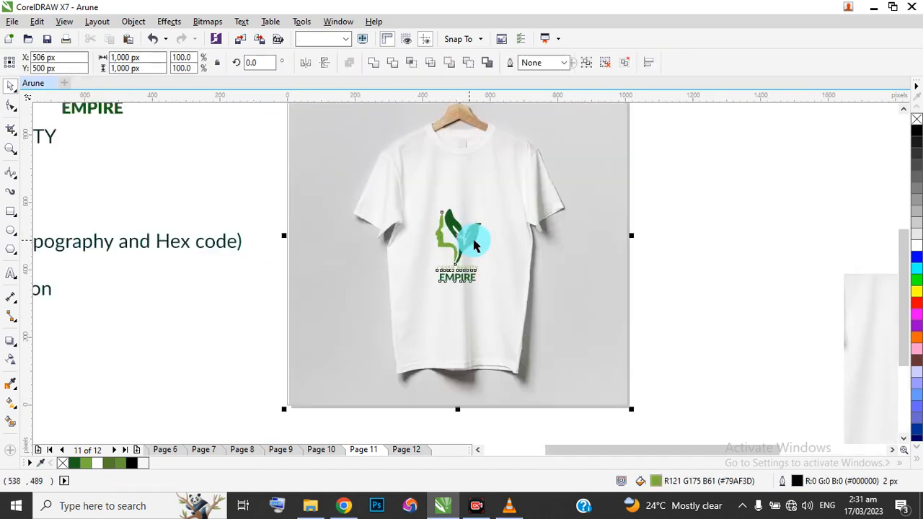
click(709, 214)
click(604, 212)
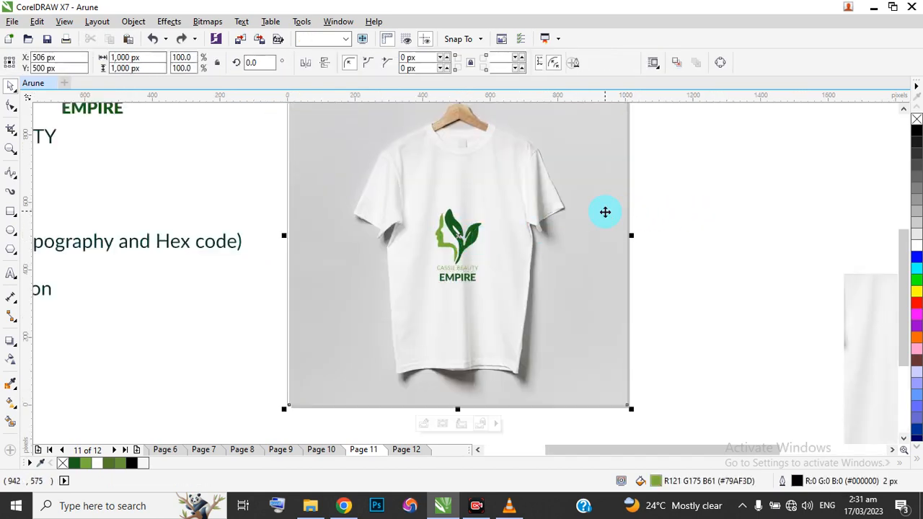
key(p)
click(735, 252)
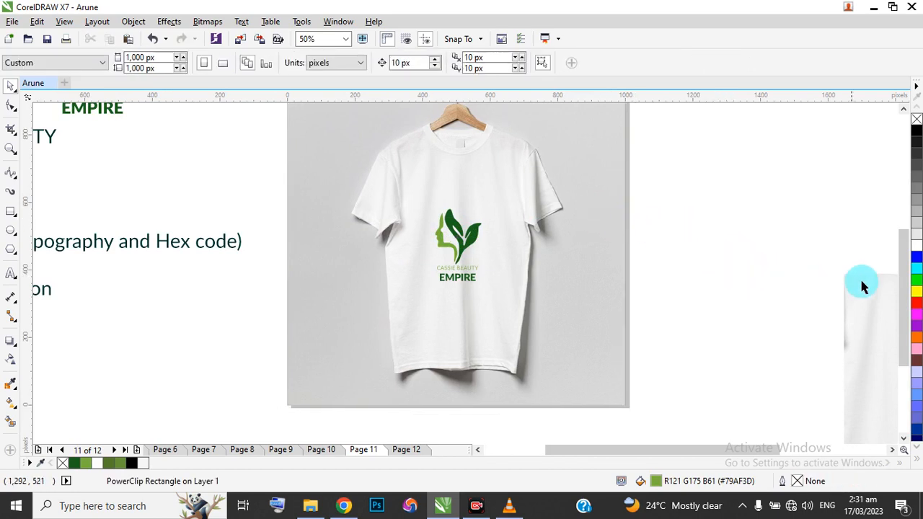
Move the white fabric picture from beside page 11 onto the T-shirt, covering the logo, at about X 571, Y 399 px.
click(870, 305)
drag(870, 308, 603, 221)
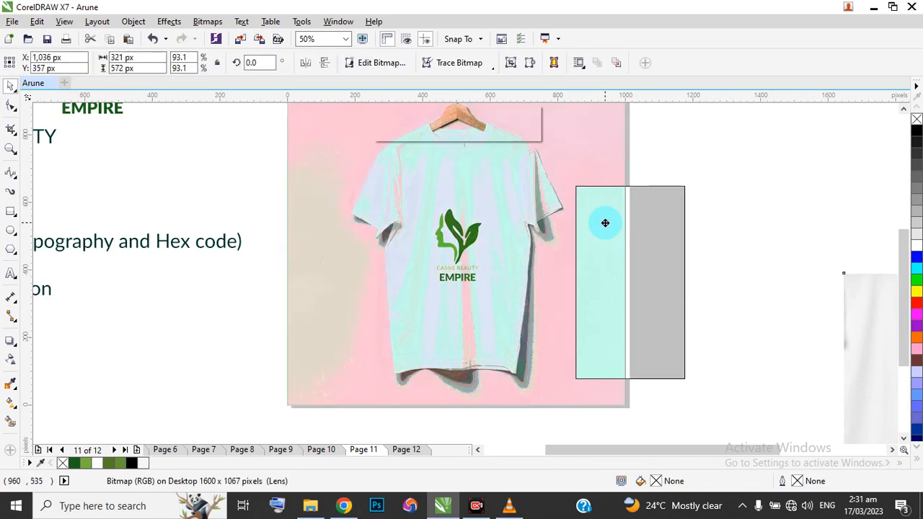
drag(635, 275, 491, 275)
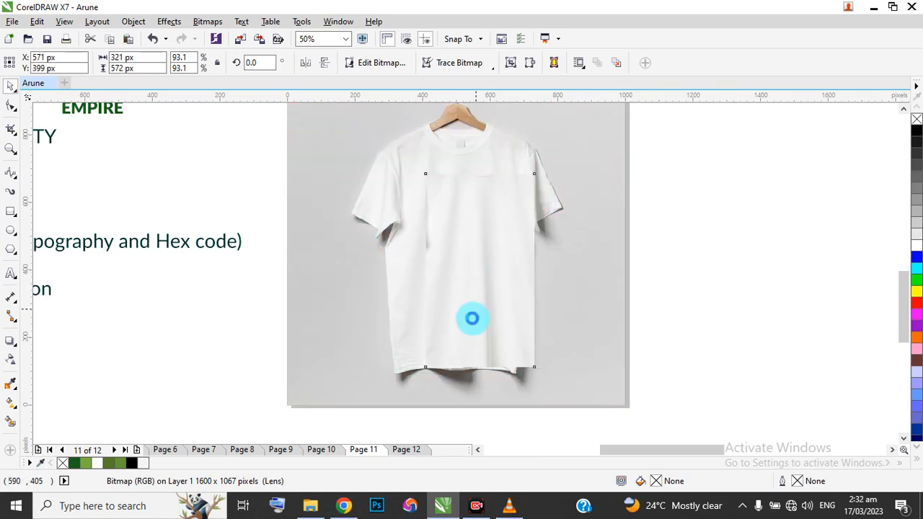
Align the fabric picture's folds with those of the T-shirt, positioning it at about X 501, Y 438 px.
scroll(471, 320, up, 2)
mouse_move(480, 334)
mouse_down()
mouse_move(446, 317)
mouse_move(469, 330)
mouse_up()
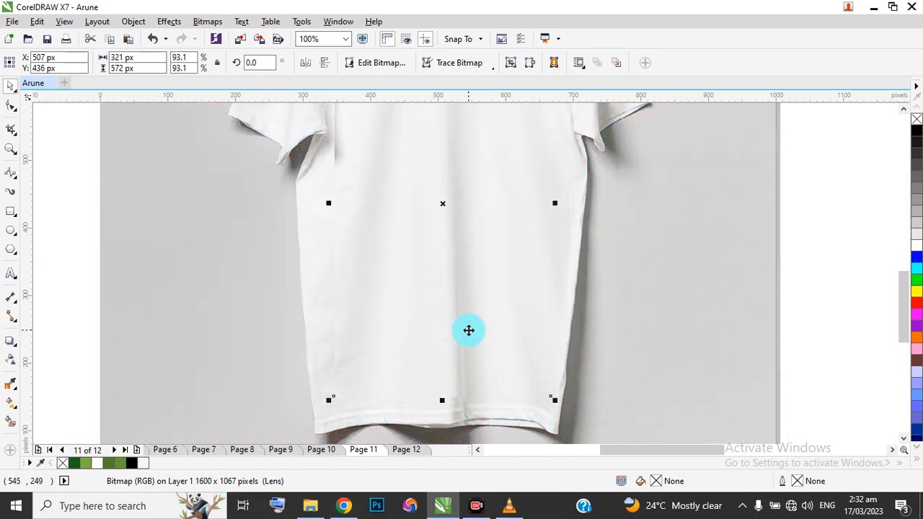
scroll(464, 331, up, 1)
scroll(449, 321, down, 1)
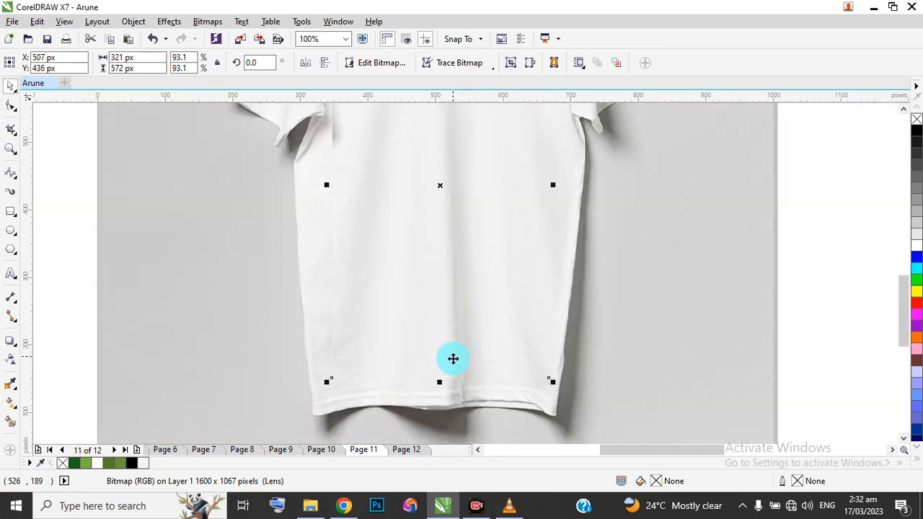
scroll(452, 369, up, 1)
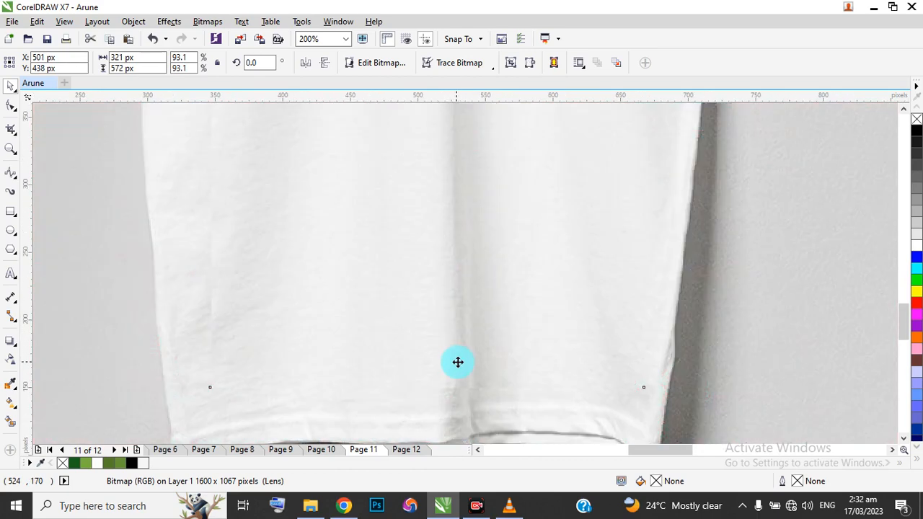
scroll(469, 347, down, 2)
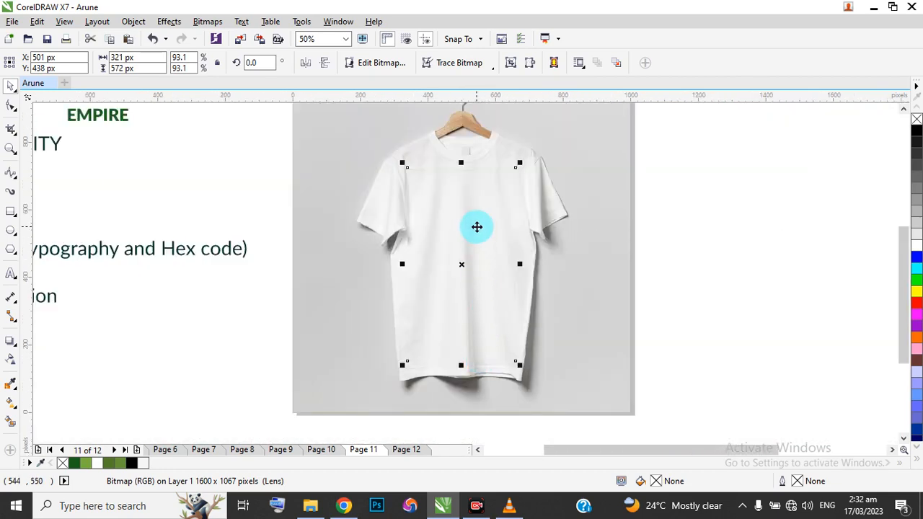
Apply a uniform transparency of 87 to the fabric picture over the T-shirt logo.
click(10, 360)
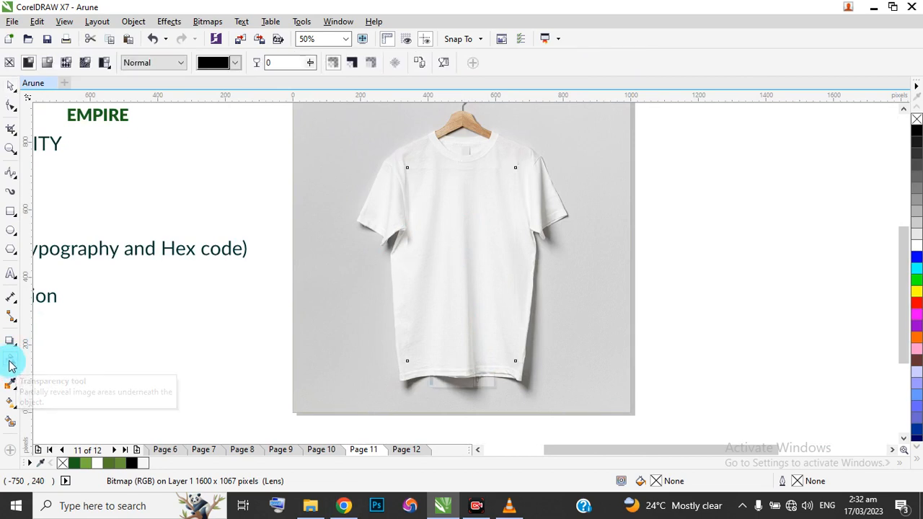
click(430, 384)
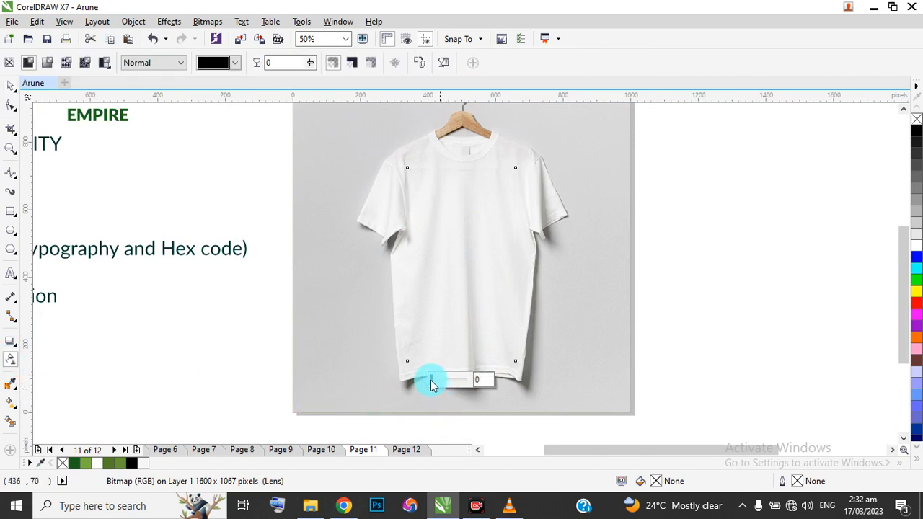
drag(431, 383, 462, 382)
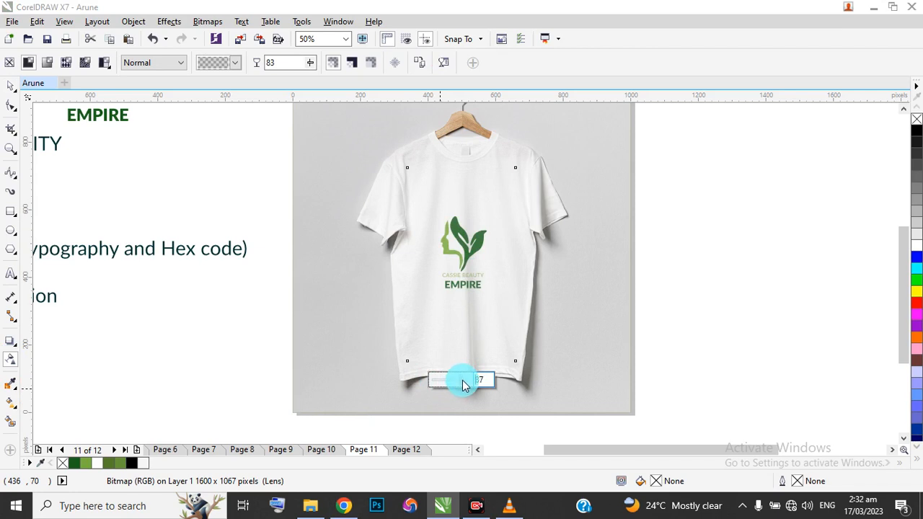
drag(463, 384, 465, 383)
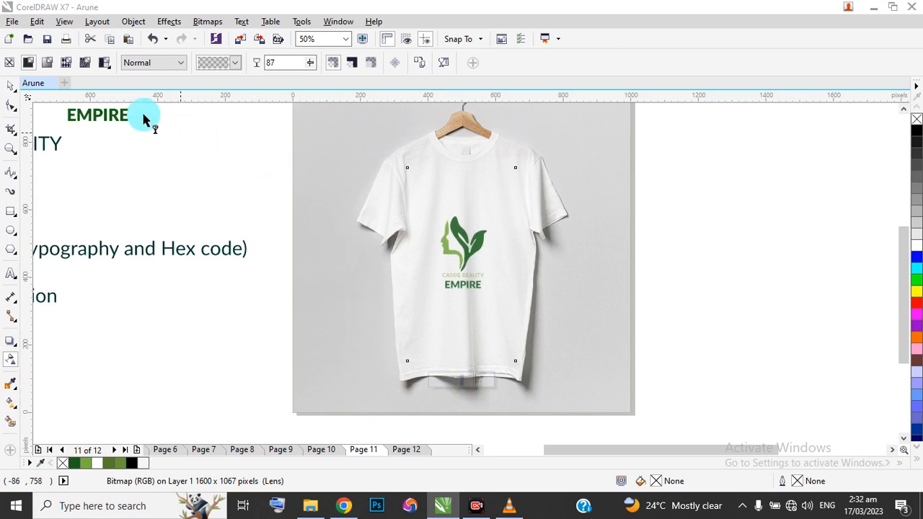
click(11, 86)
click(468, 271)
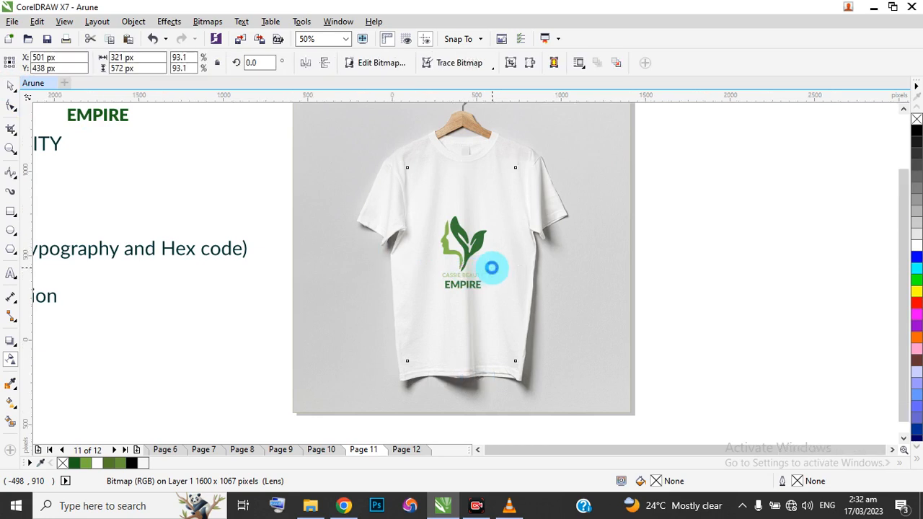
Group the fabric picture with the T-shirt logo and PowerClip the group into the page 11 background rectangle.
scroll(508, 264, down, 2)
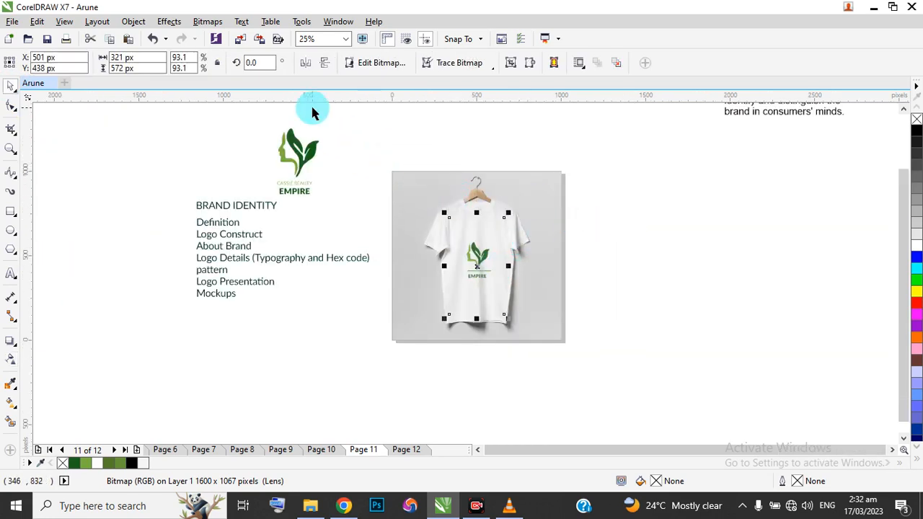
drag(342, 181, 611, 356)
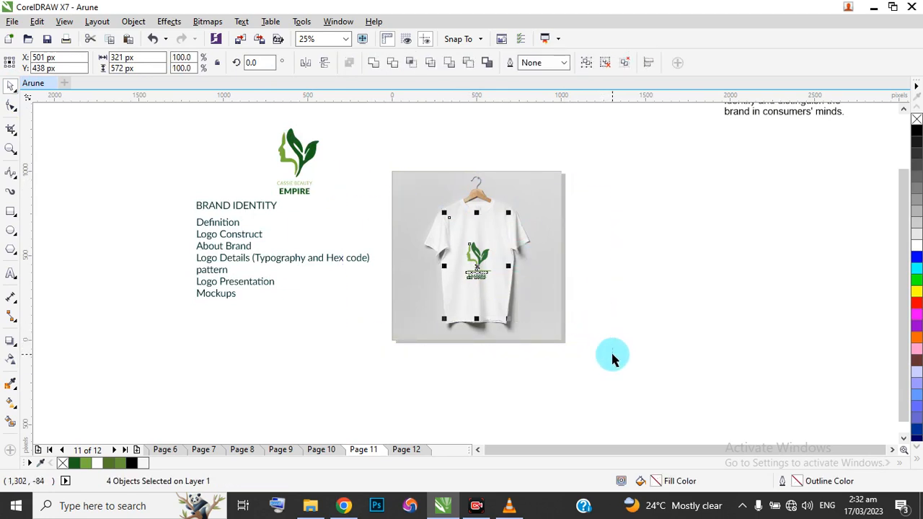
key(ctrl+g)
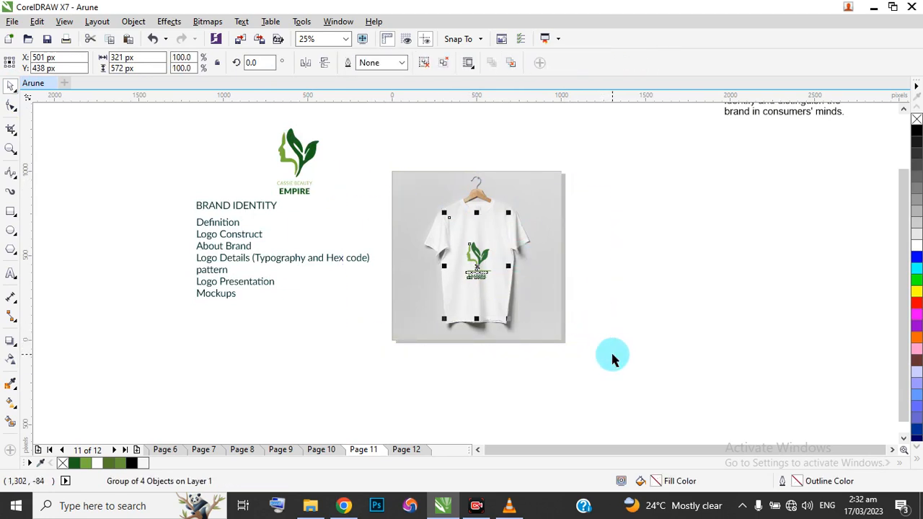
click(176, 25)
mouse_move(133, 22)
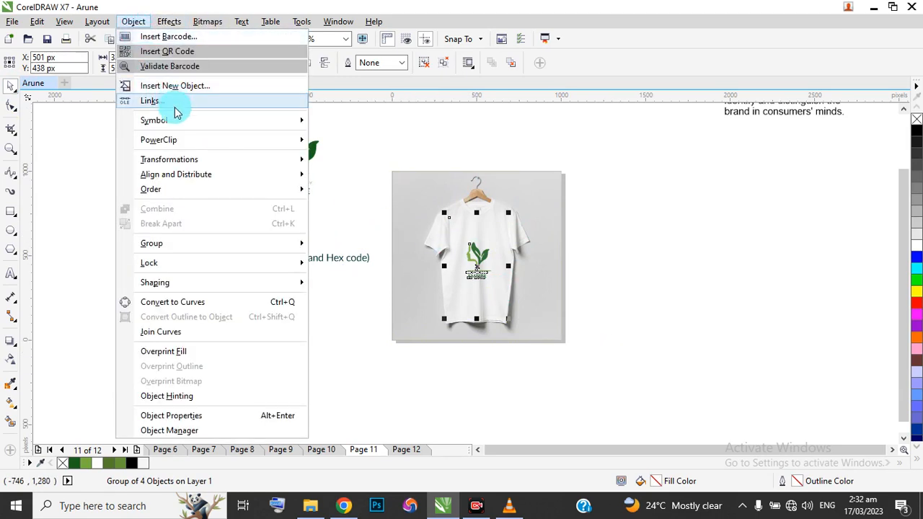
mouse_move(173, 146)
click(348, 138)
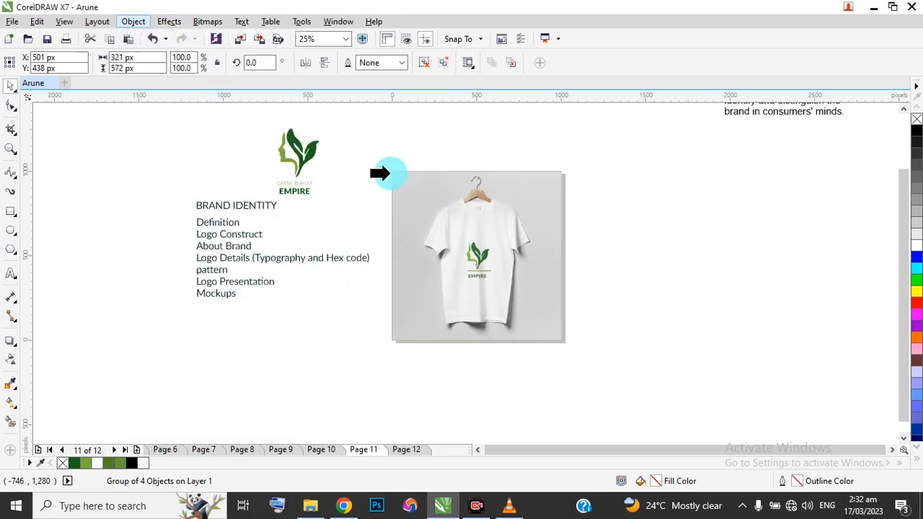
click(396, 185)
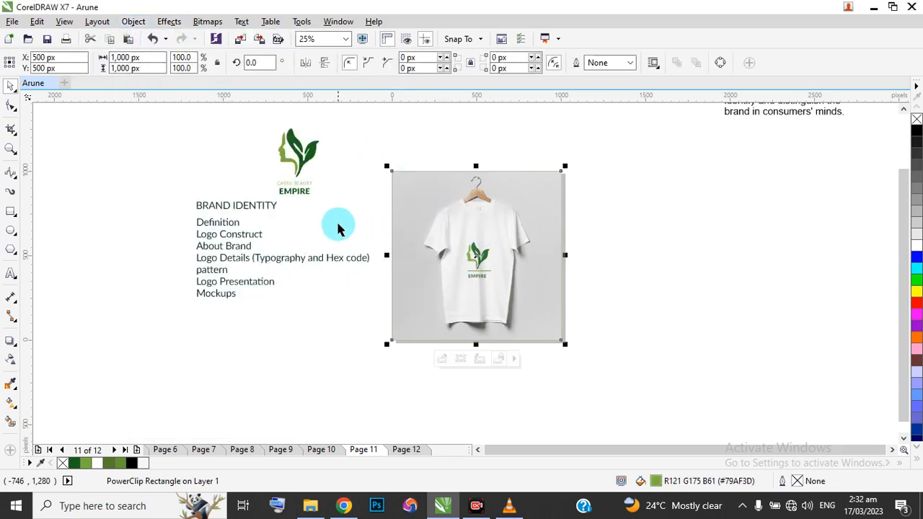
key(Escape)
scroll(470, 246, down, 3)
scroll(471, 255, up, 3)
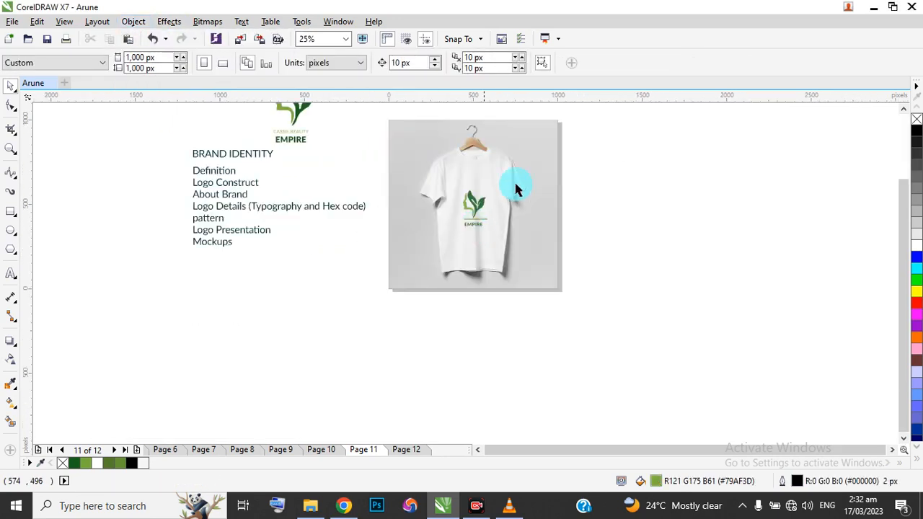
Review the presentation pages one by one, from the cosmetics design on page 1 to the T-shirt mockup on page 11.
click(11, 149)
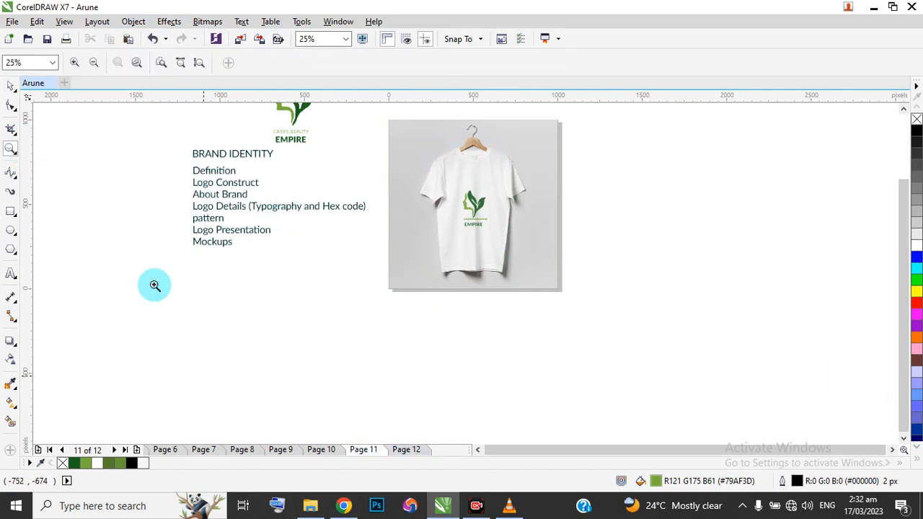
click(163, 64)
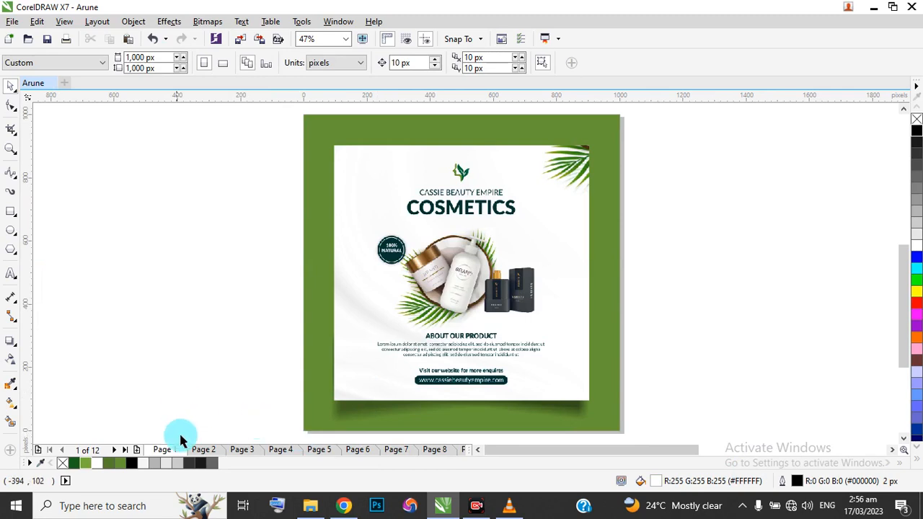
click(203, 449)
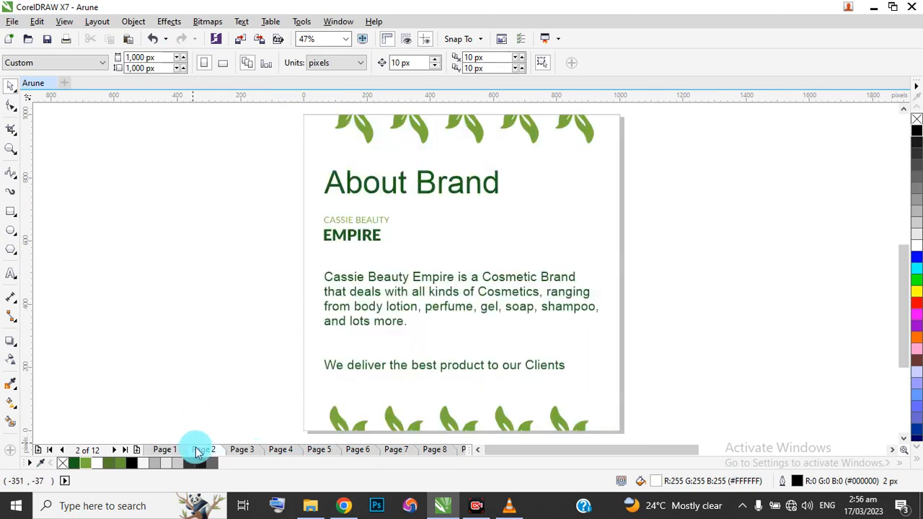
click(251, 450)
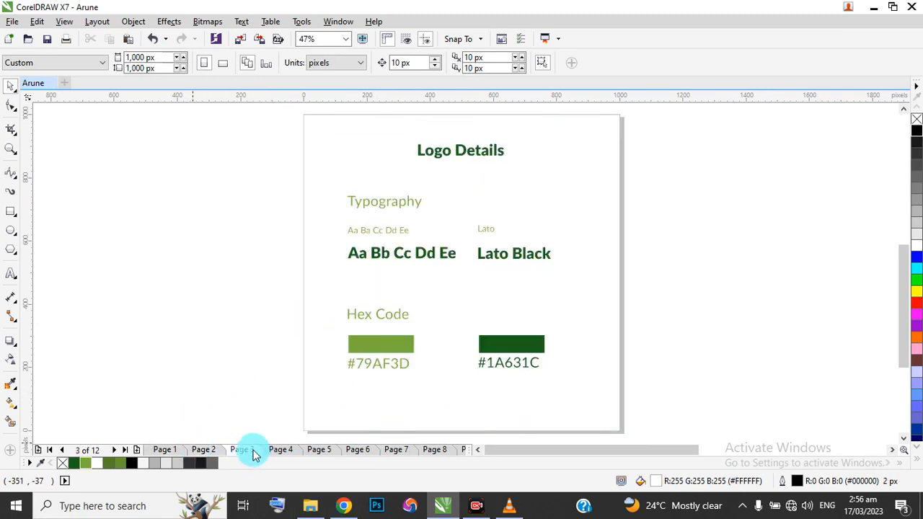
click(282, 449)
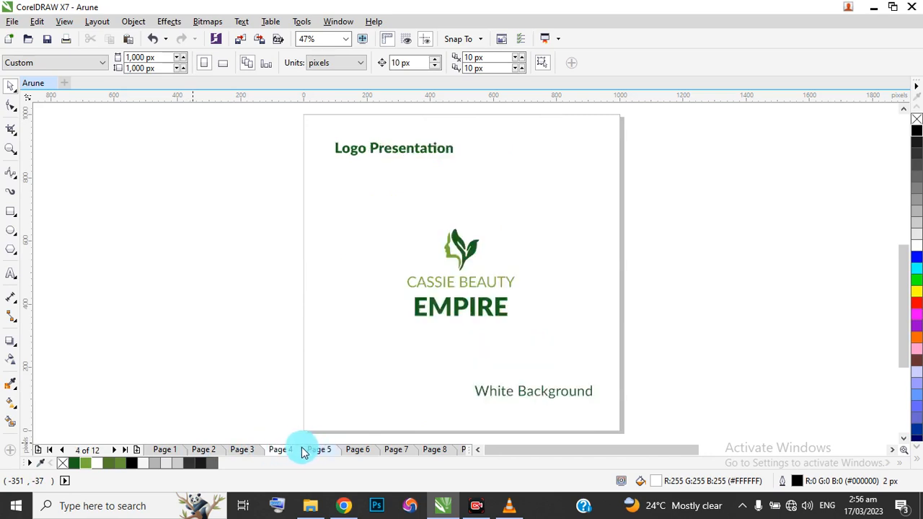
click(315, 449)
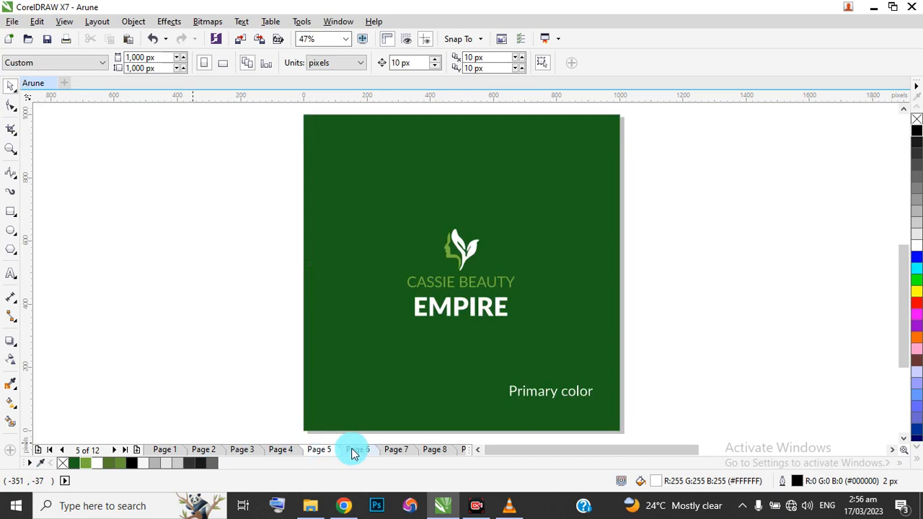
click(354, 450)
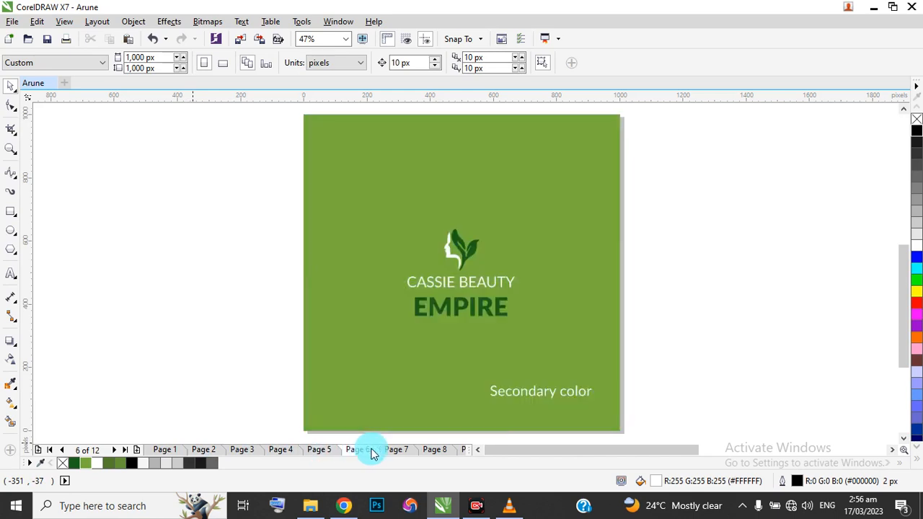
click(414, 453)
click(431, 450)
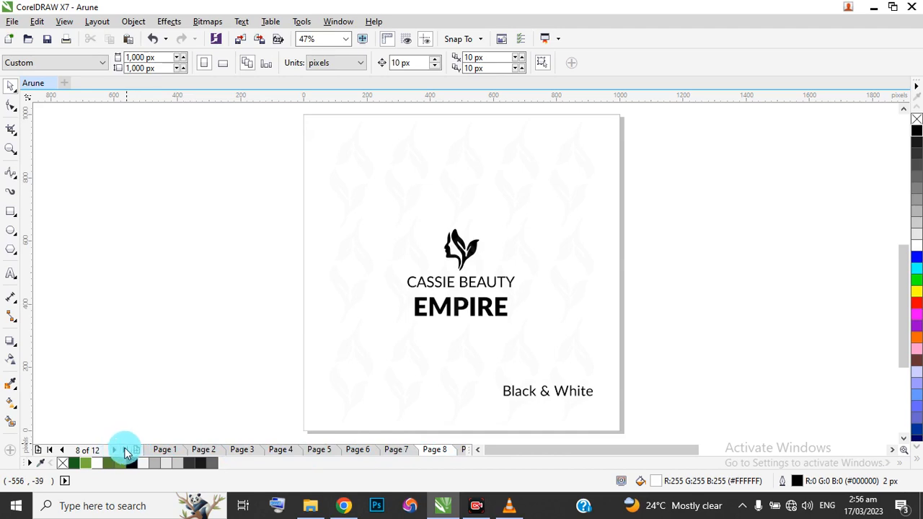
click(117, 451)
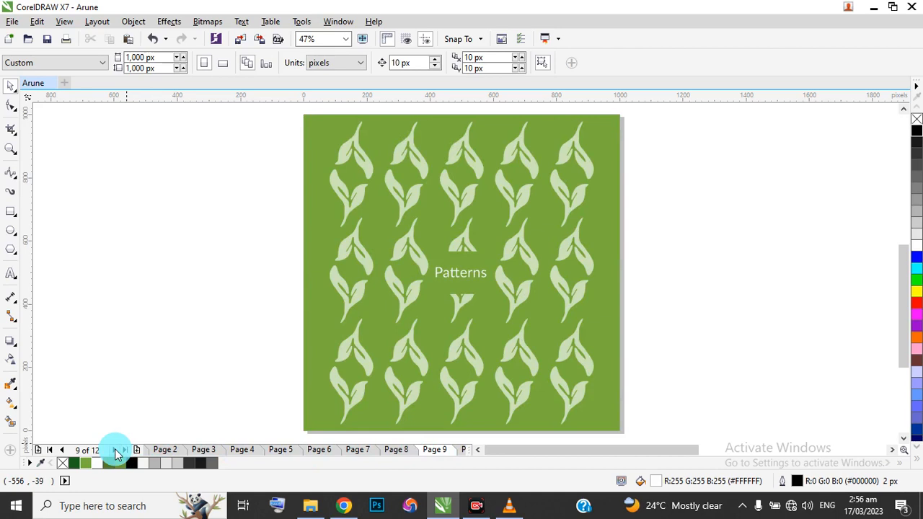
click(116, 450)
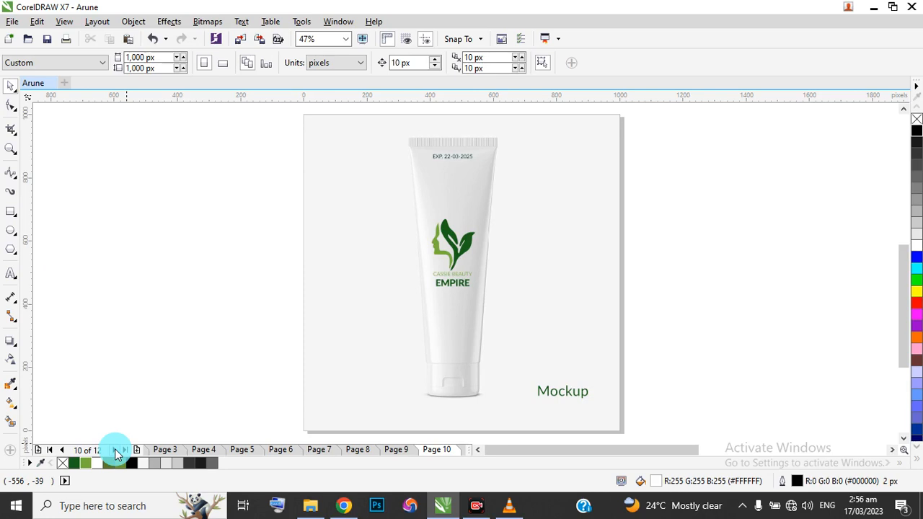
click(116, 450)
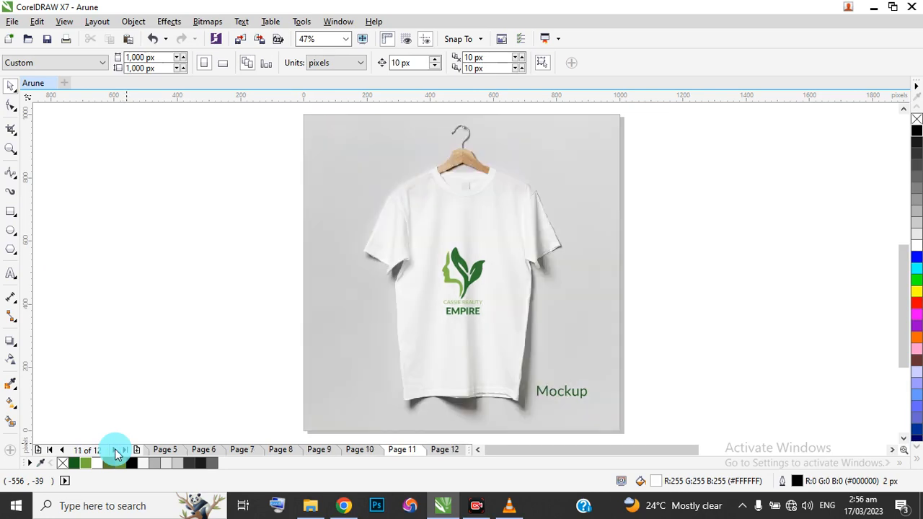